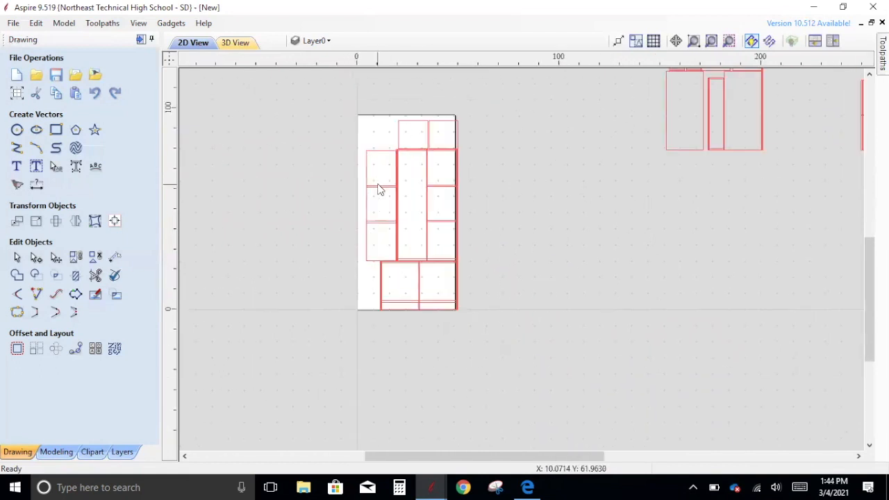
Move all the nested panels slightly left so they fit within the material sheet
scroll(325, 86, up, 1)
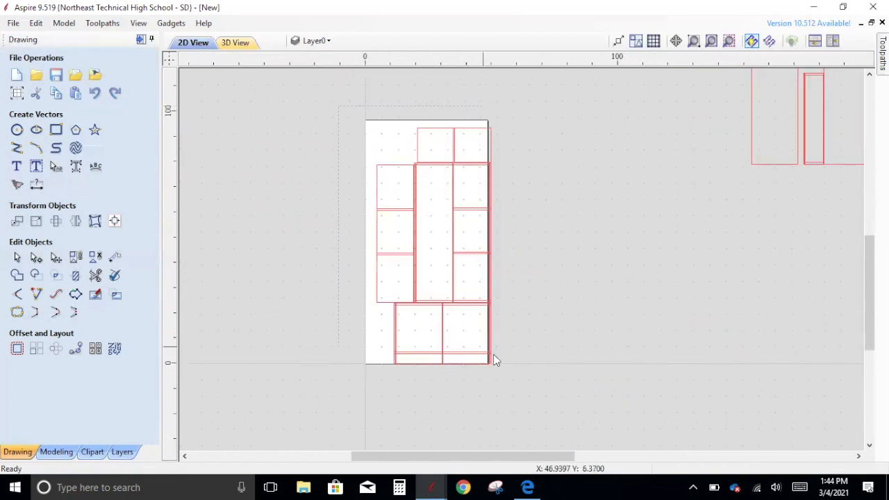
drag(486, 355, 489, 358)
key(Left)
key(Left)
scroll(427, 195, up, 1)
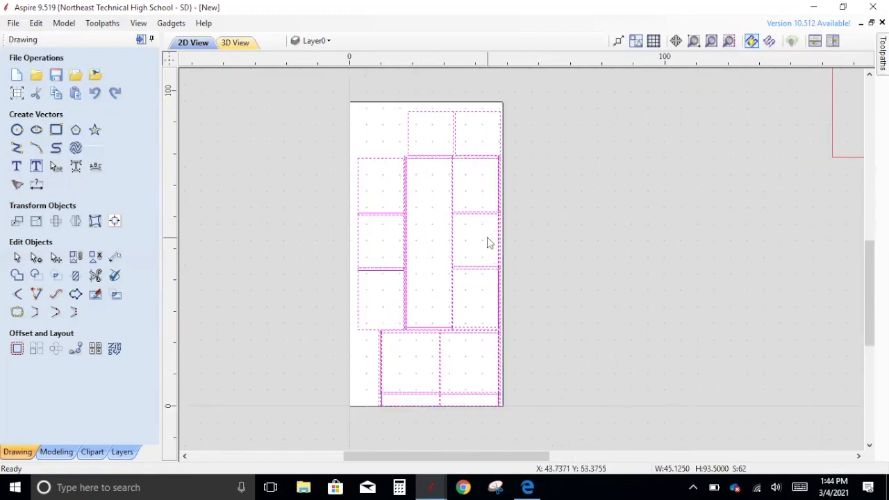
click(606, 263)
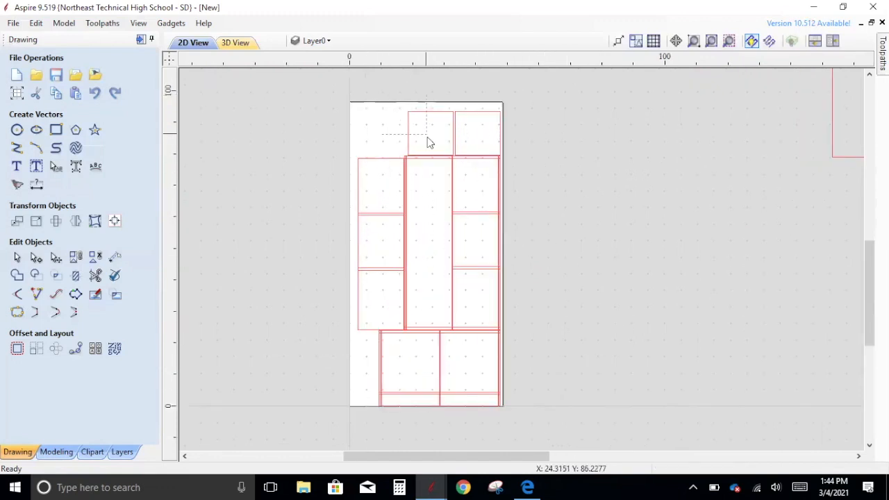
Move the two small panels at the sheet's upper end up, away from the columns below them
click(454, 154)
scroll(449, 159, up, 2)
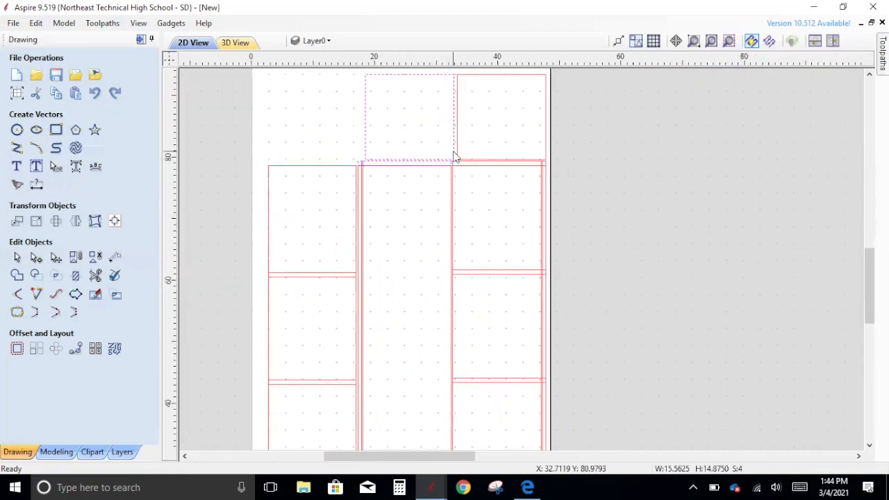
click(583, 163)
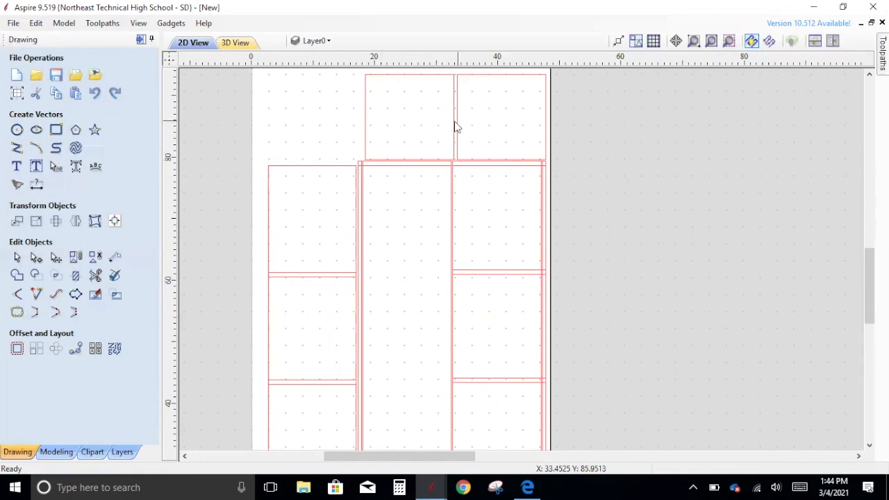
click(455, 126)
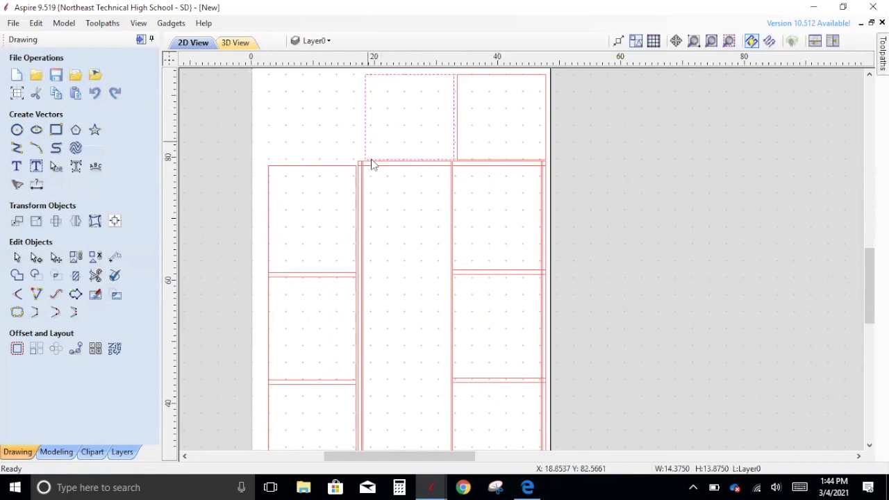
key(Up)
key(Up)
key(Up)
key(Up)
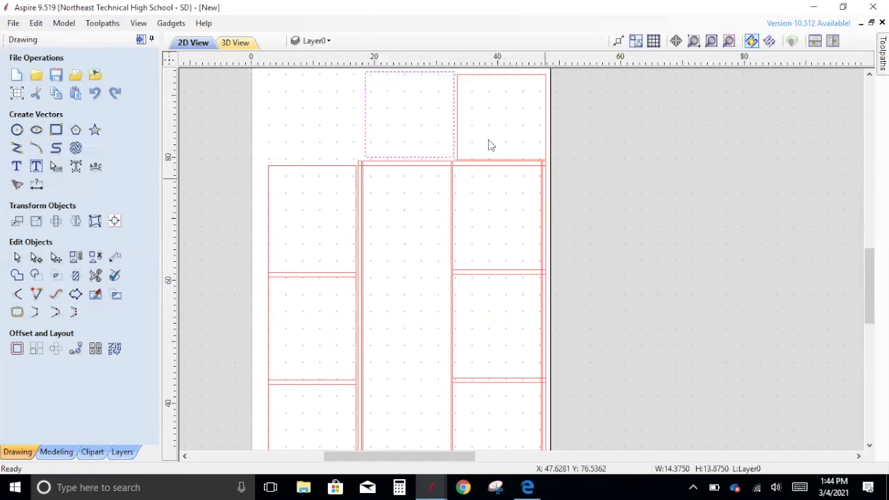
key(Up)
key(Up)
key(Up)
key(Up)
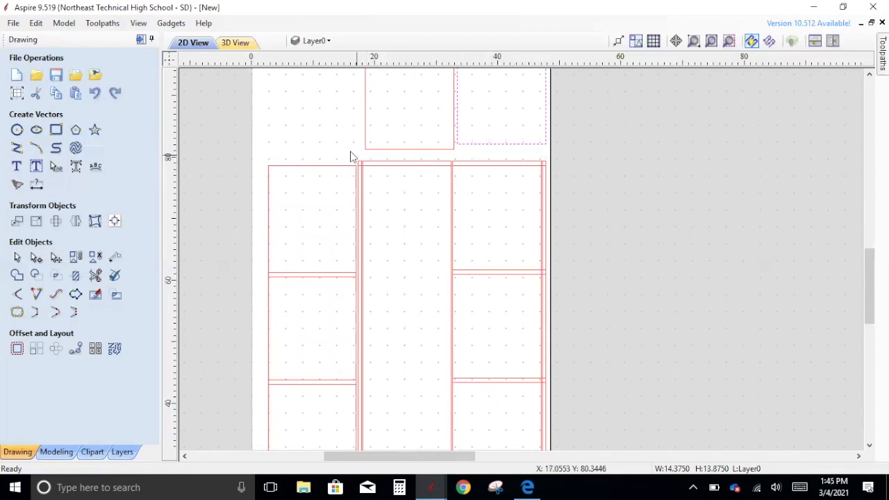
Examine the tall middle panel's top strip and the outlines and dividing strips of the left column's panels
drag(346, 152, 469, 180)
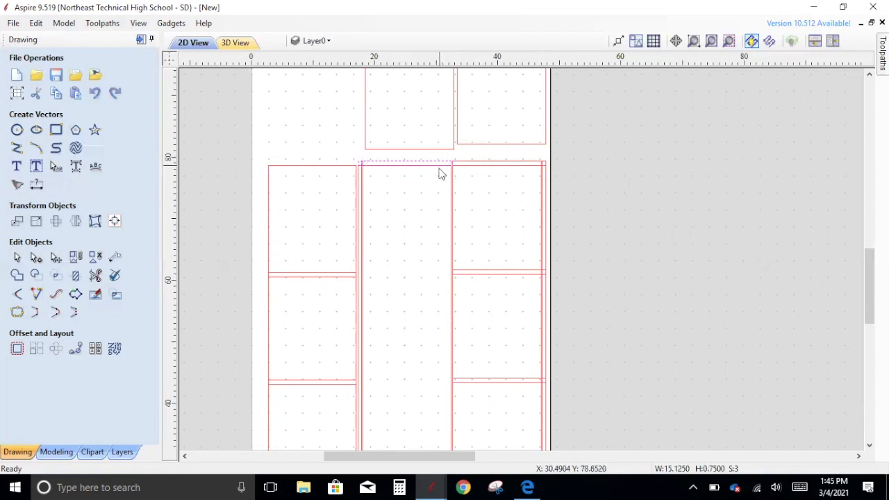
click(600, 198)
scroll(370, 230, down, 2)
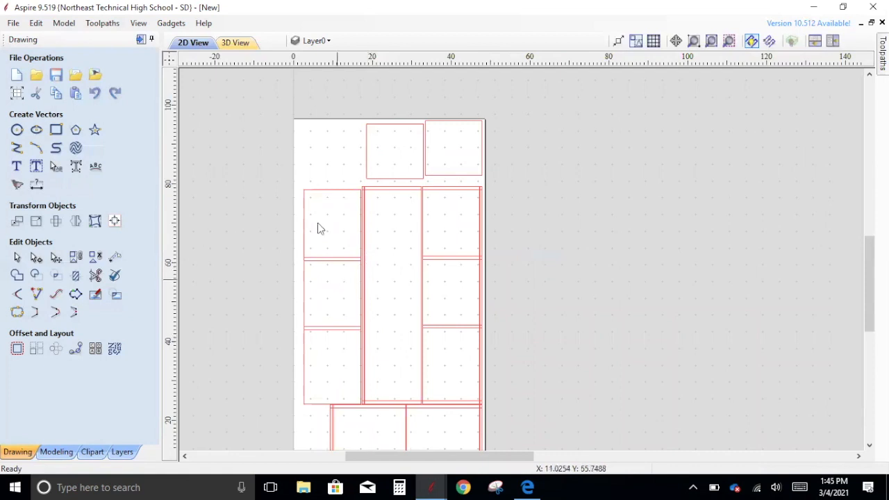
drag(329, 381, 329, 382)
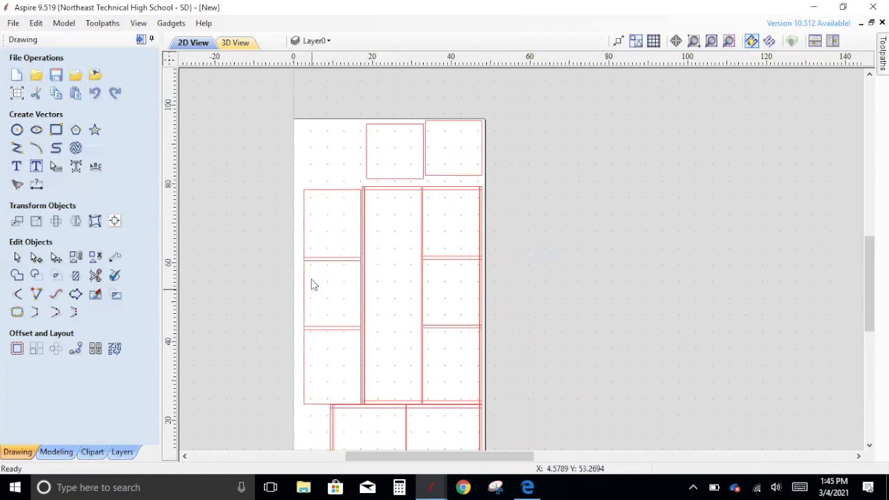
scroll(340, 278, up, 2)
scroll(337, 340, up, 2)
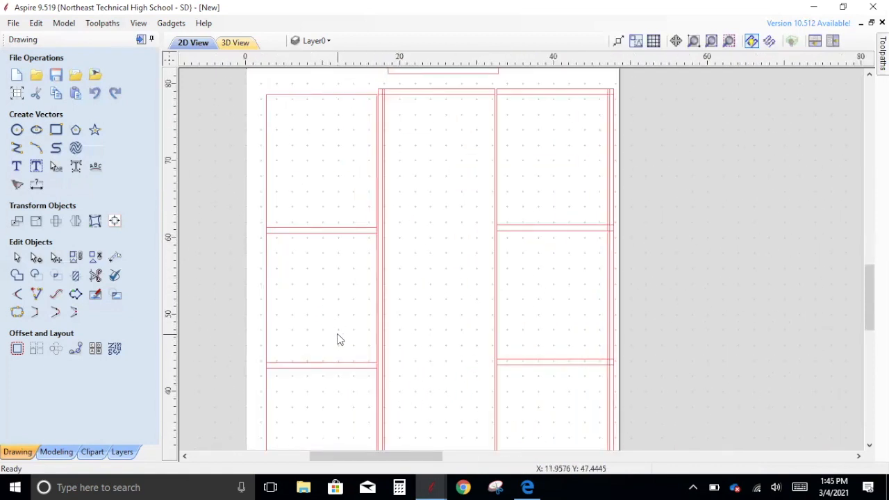
scroll(357, 337, down, 1)
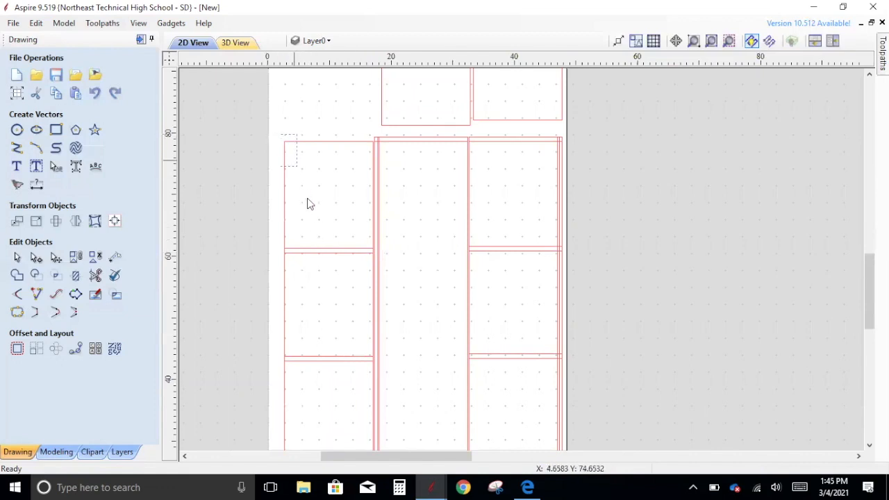
scroll(333, 376, down, 1)
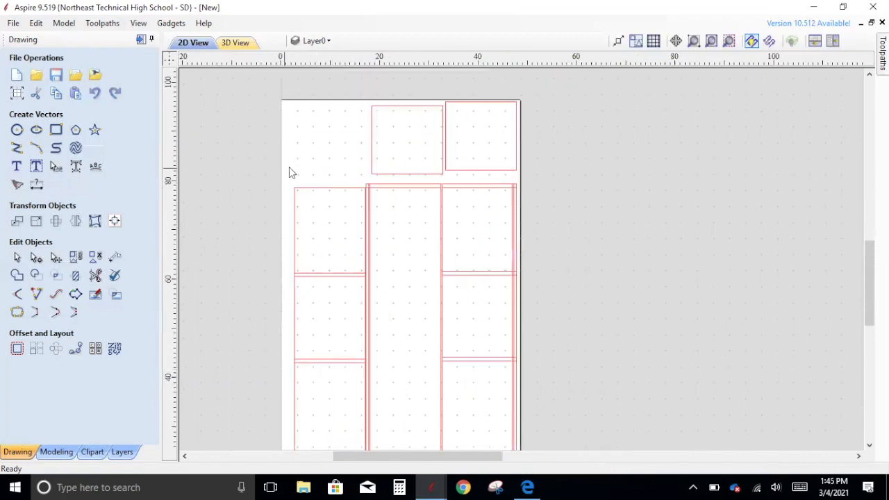
click(295, 215)
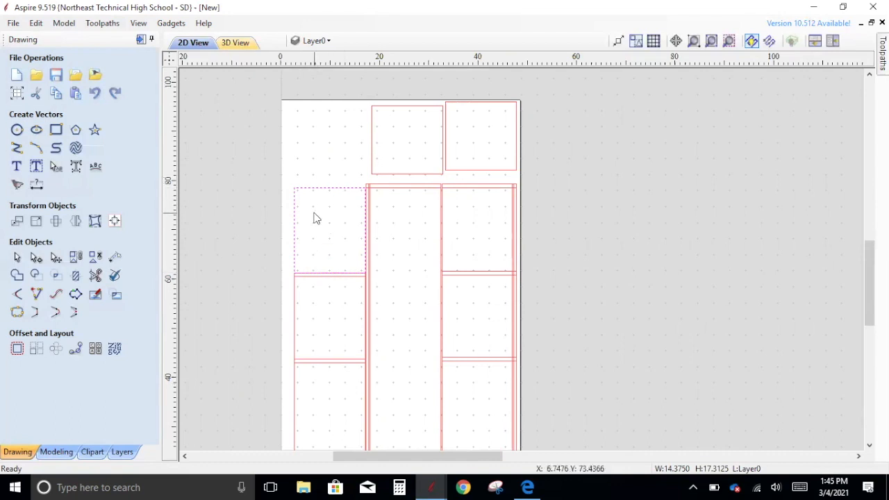
shift+click(309, 282)
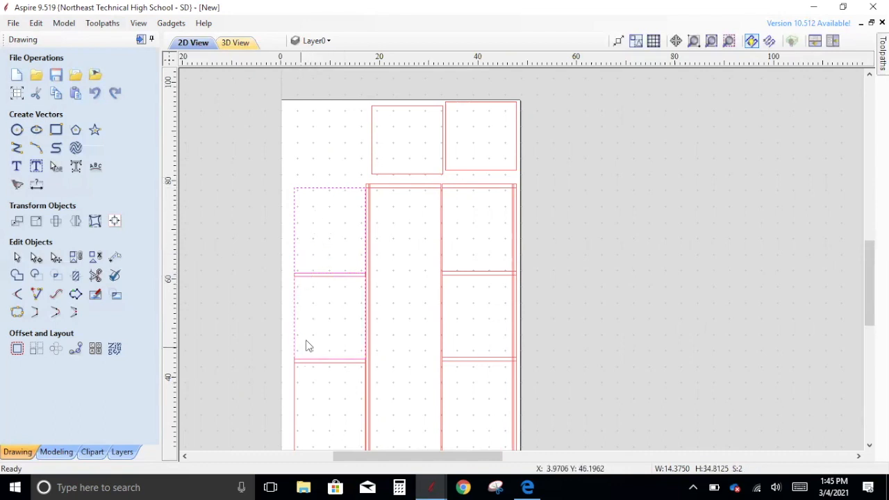
click(319, 280)
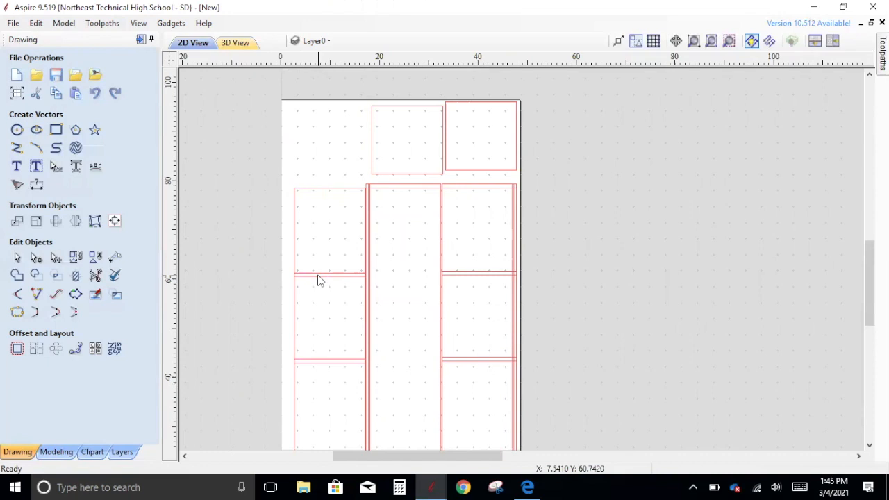
click(325, 278)
click(303, 278)
click(295, 289)
click(315, 257)
Move the left column of three stacked panels left, completely off the material sheet
scroll(294, 212, down, 3)
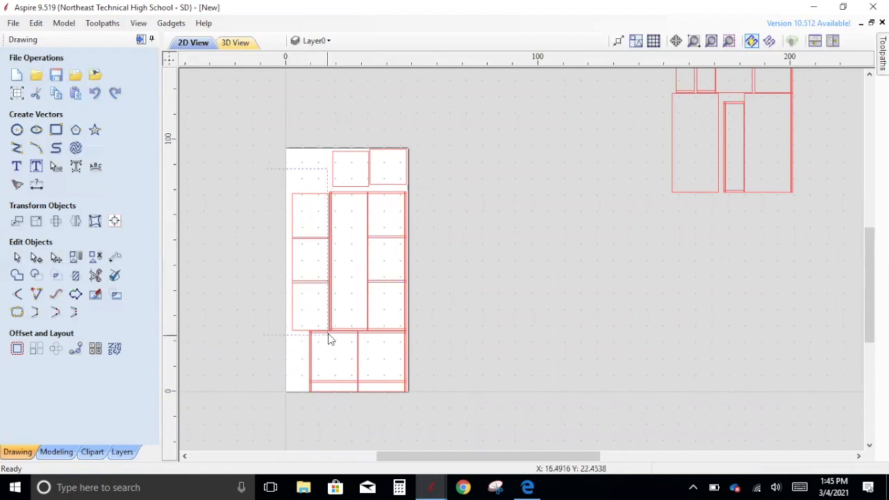
click(312, 322)
scroll(312, 322, up, 10)
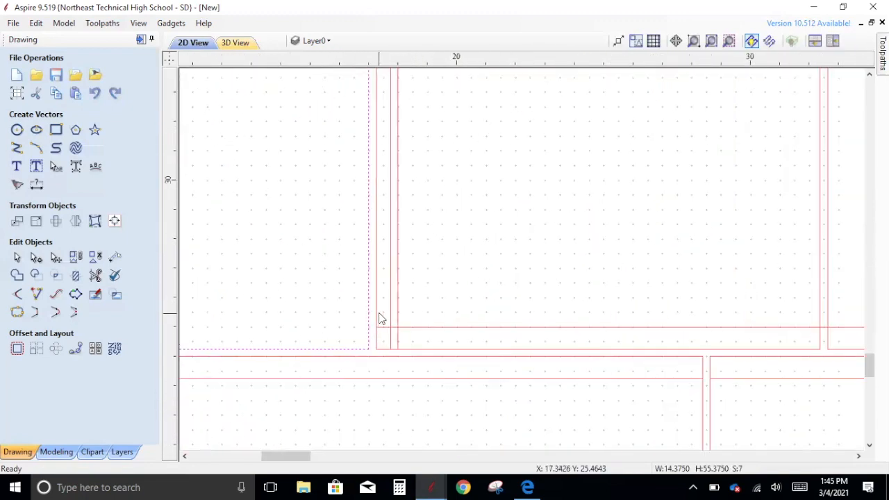
scroll(381, 318, down, 8)
key(Left)
key(Left)
key(Left)
key(Left)
key(Left)
key(Left)
key(Left)
key(Left)
key(Left)
key(Left)
key(Left)
key(Left)
key(Left)
key(Left)
key(Left)
key(Left)
key(Left)
key(Left)
key(Left)
key(Left)
Move the tall middle panel and its strips left, leaving the lower-left panel's top strip in its original place
click(343, 140)
drag(344, 139, 425, 324)
scroll(426, 321, up, 5)
key(Left)
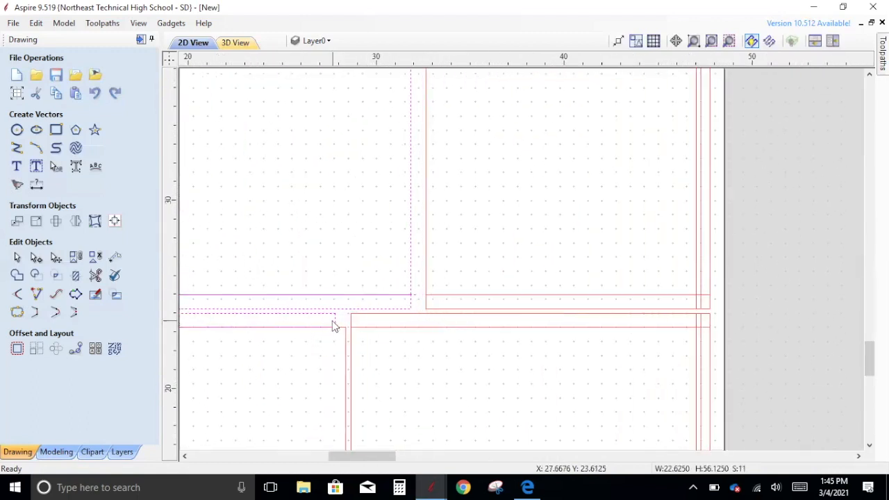
key(Right)
key(Right)
key(Right)
key(Right)
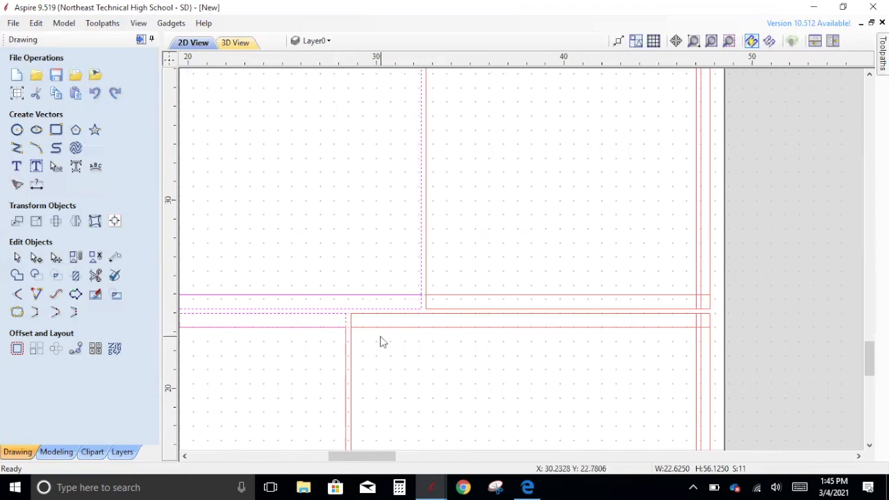
shift+click(346, 319)
key(Left)
key(Left)
key(Left)
key(Left)
key(Left)
key(Left)
key(Left)
key(Left)
key(Left)
key(Left)
scroll(354, 312, down, 4)
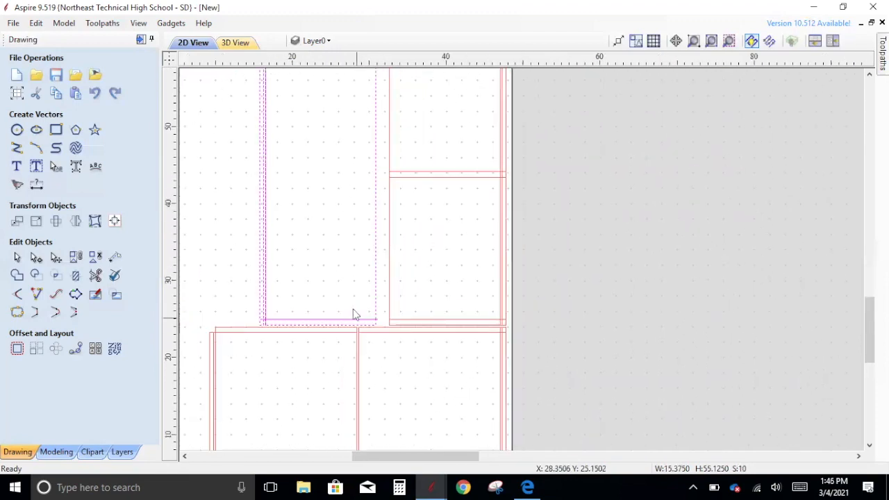
scroll(334, 284, down, 2)
scroll(330, 277, up, 1)
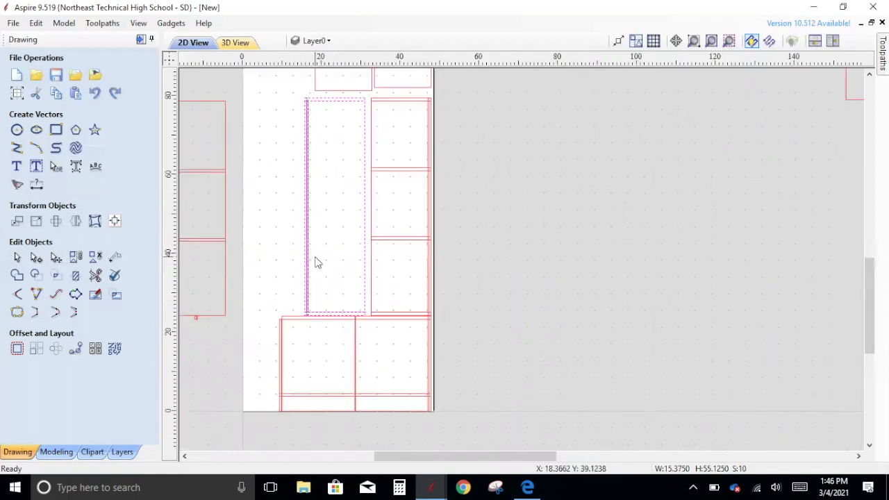
Move the lower-left panel with its strips left, opening a gap to the lower-right panel
click(326, 318)
scroll(506, 363, up, 3)
key(Left)
key(Left)
key(Left)
scroll(537, 368, down, 1)
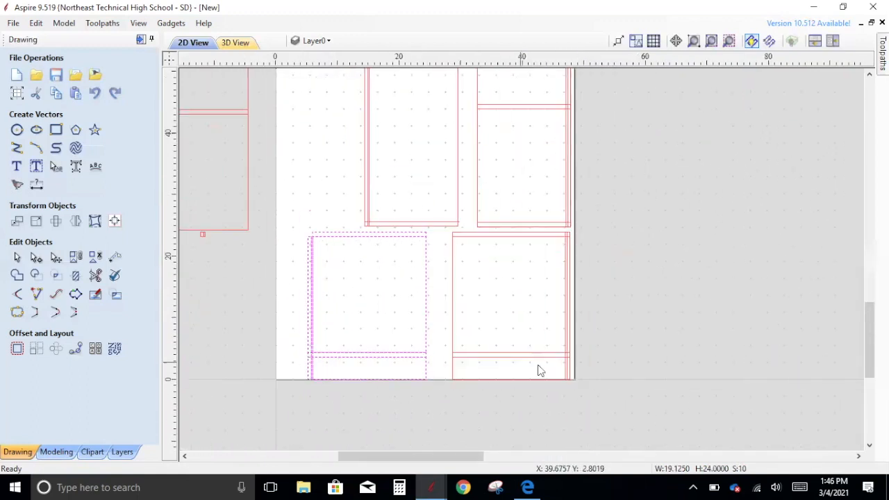
click(639, 383)
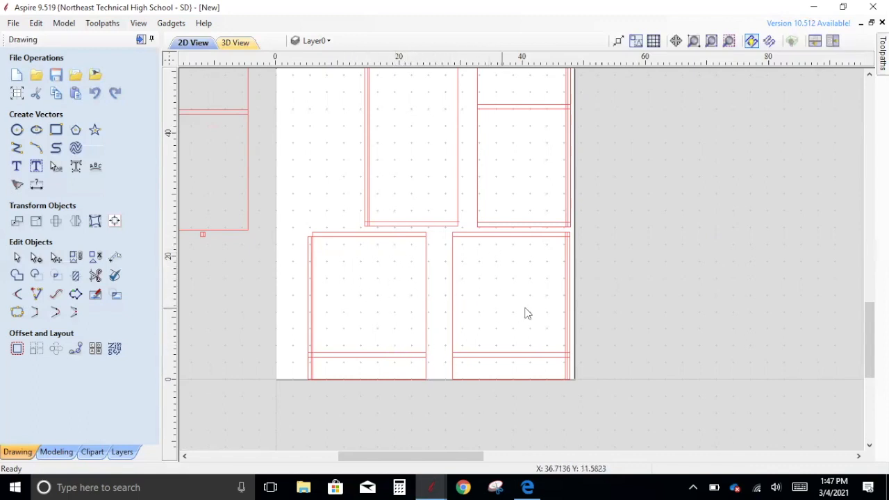
Delete the tiny squares beside the sheet and the lower-left panel with its strips
click(203, 235)
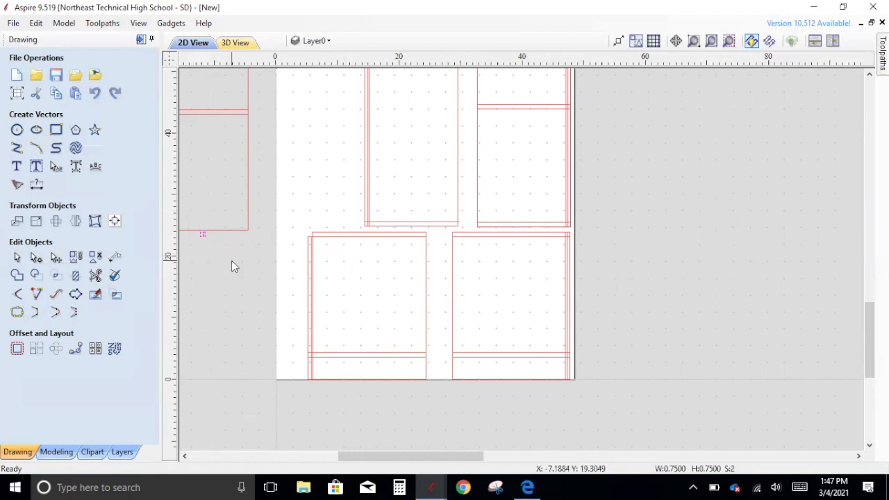
mouse_move(294, 222)
mouse_down()
mouse_move(447, 354)
mouse_move(445, 389)
mouse_move(457, 384)
mouse_up()
key(Delete)
Move the remaining lower panel with its strips left, close to the sheet's lower-left corner
drag(429, 235, 620, 414)
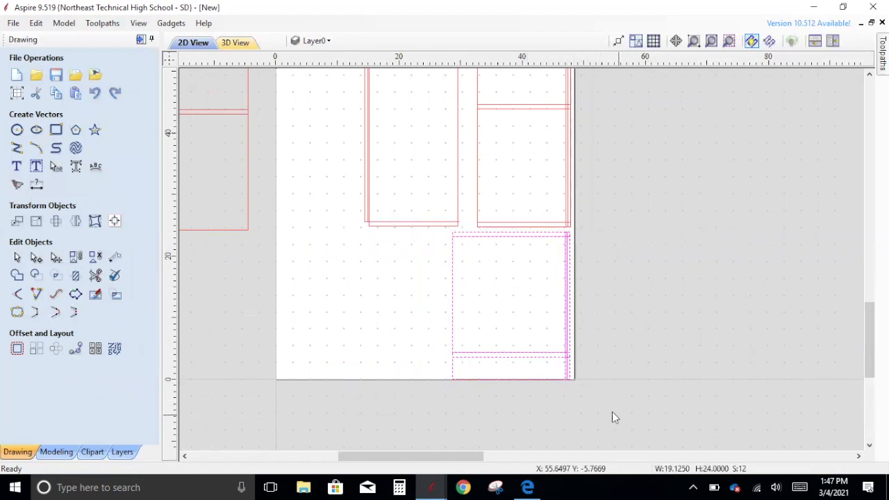
key(Left)
key(Left)
key(Left)
key(Left)
key(Left)
key(Left)
key(Left)
key(Left)
key(Left)
key(Left)
key(Left)
key(Left)
key(Left)
key(Left)
key(Left)
key(Left)
key(Left)
key(Left)
key(Left)
key(Left)
key(Left)
key(Left)
key(Left)
key(Left)
key(Left)
key(Left)
key(Left)
key(Left)
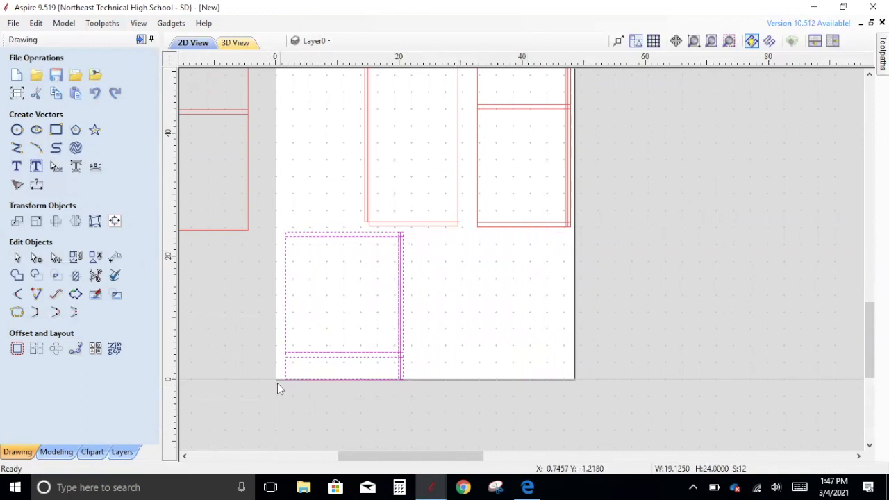
scroll(274, 383, up, 3)
click(544, 375)
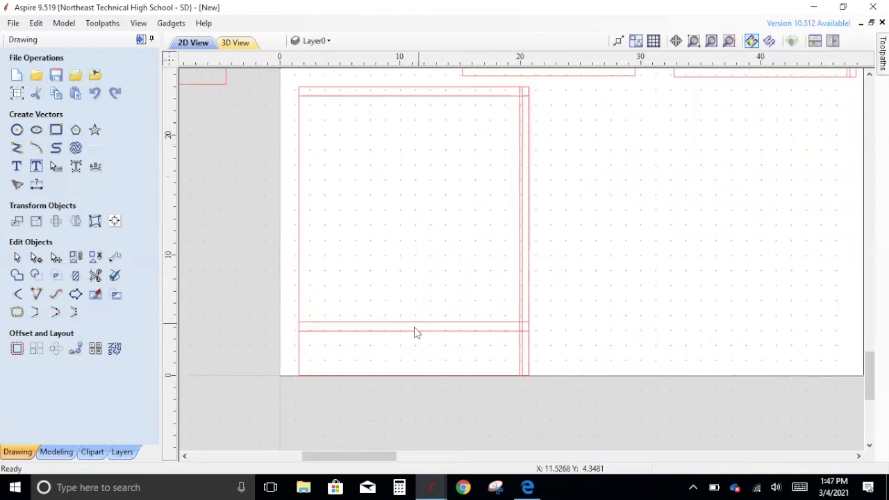
Inspect the horizontal strip near the lower panel's bottom edge and check its size
click(413, 332)
click(416, 323)
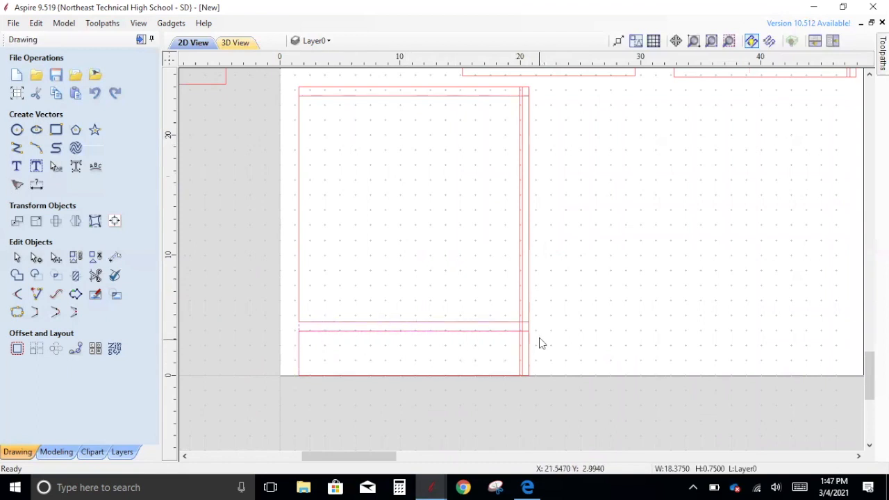
click(622, 350)
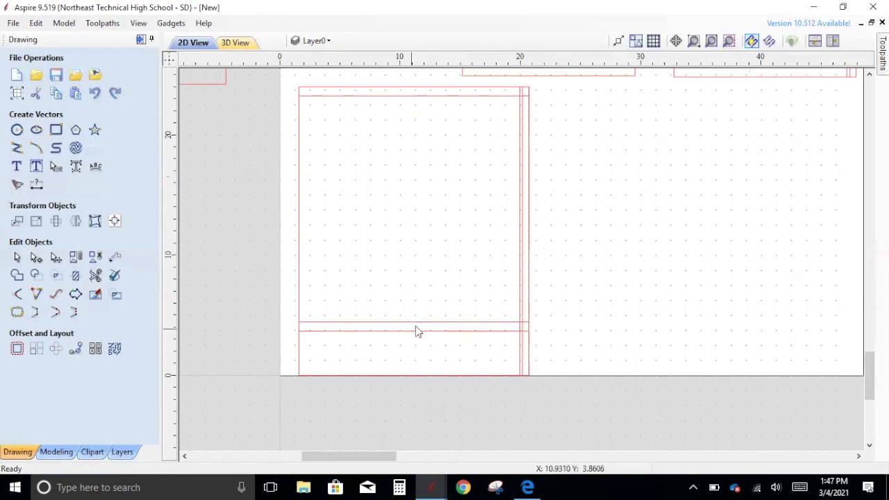
scroll(339, 332, up, 2)
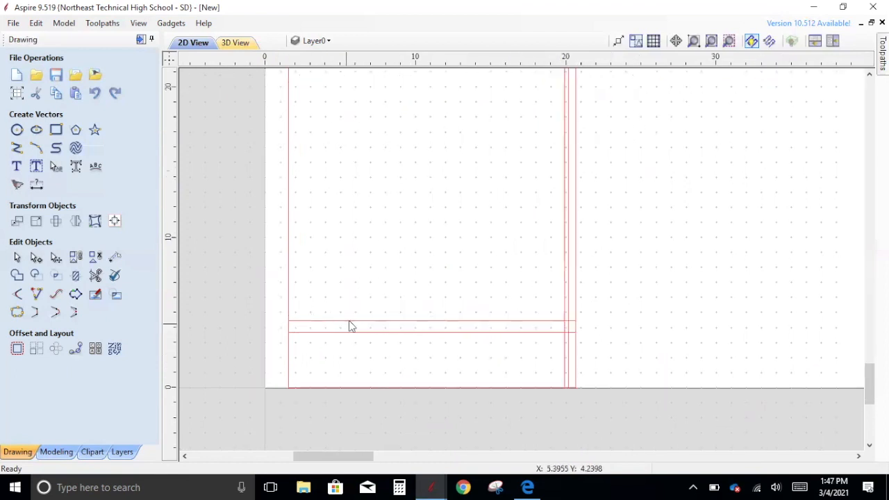
click(349, 322)
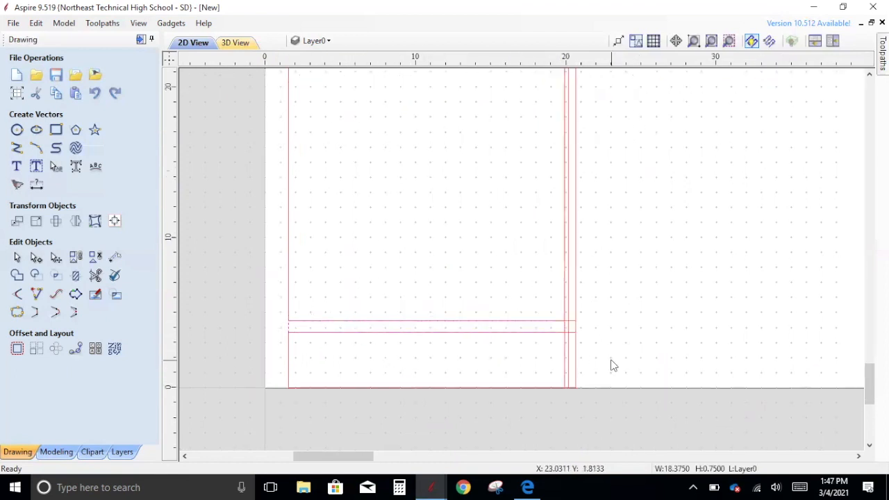
click(561, 356)
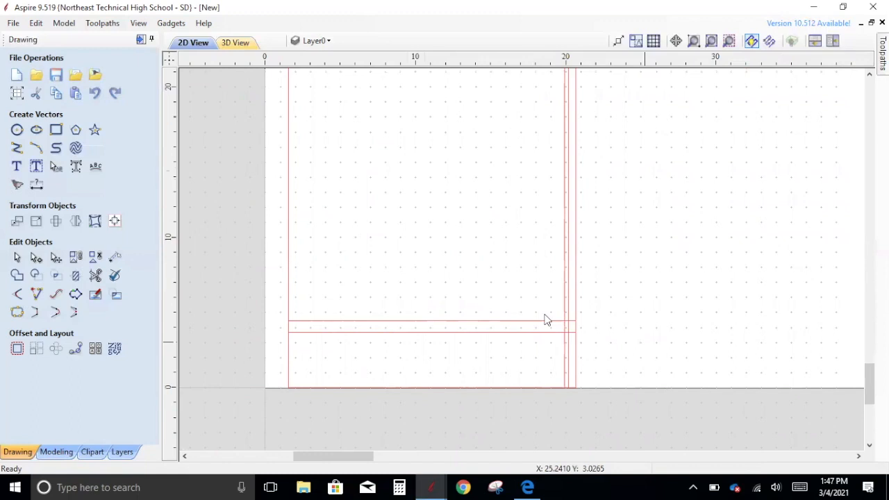
Draw a 19.125 by 0.75 inch rectangle over the horizontal strip near the lower panel's bottom edge
click(56, 130)
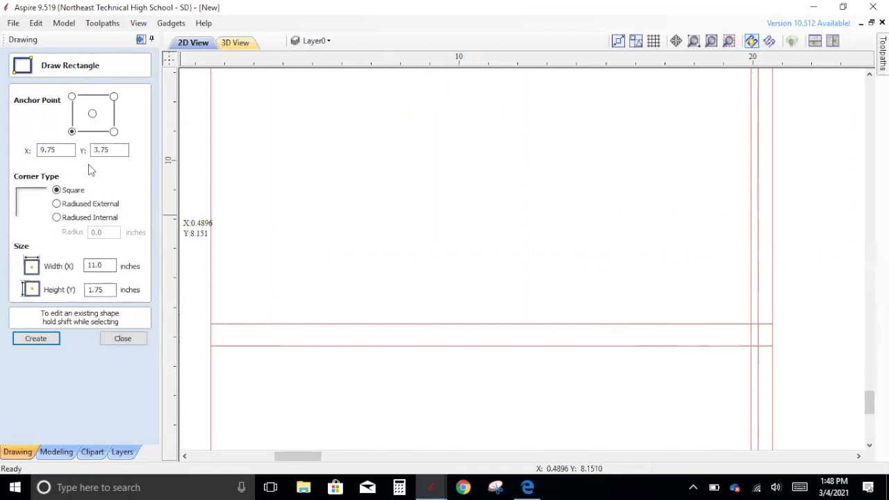
drag(212, 323, 774, 345)
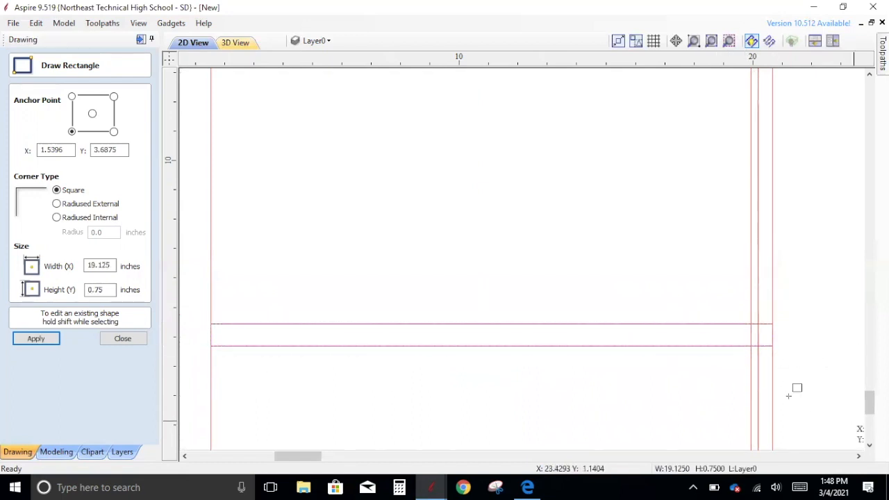
click(121, 339)
click(266, 324)
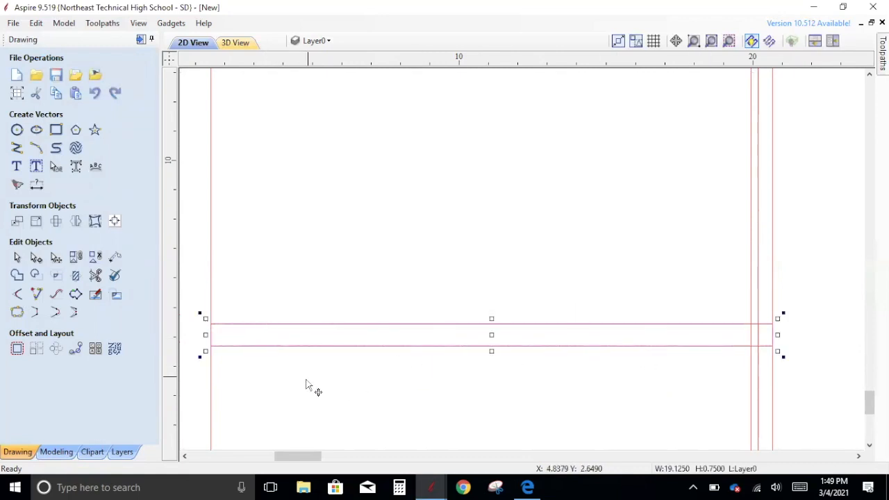
Select the large inner rectangle between the lower panel's strips to check its size, and deselect it
scroll(416, 321, down, 6)
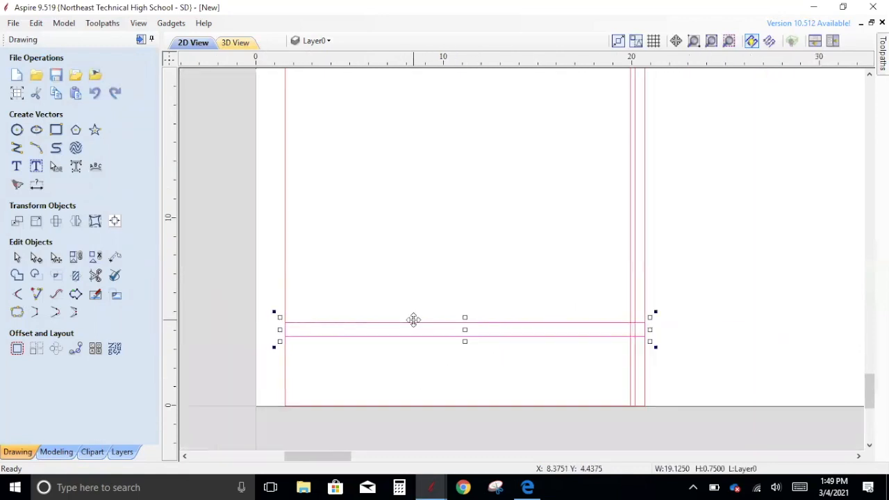
scroll(487, 343, up, 2)
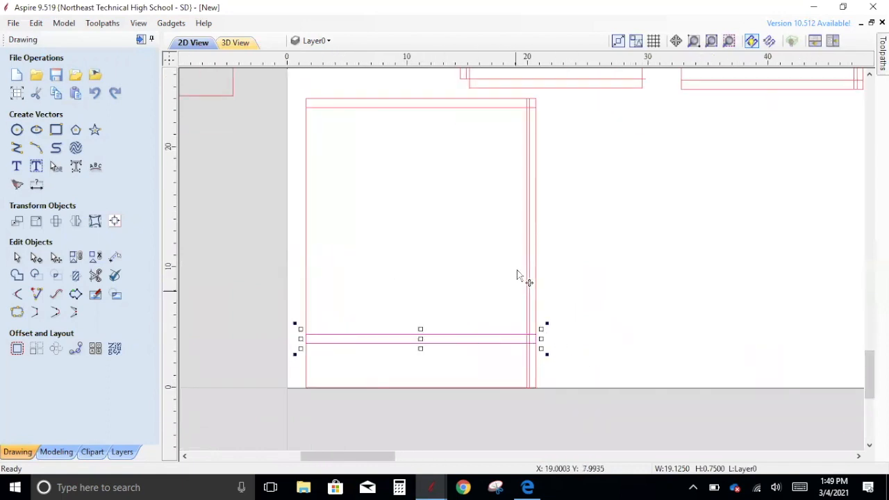
scroll(487, 244, down, 1)
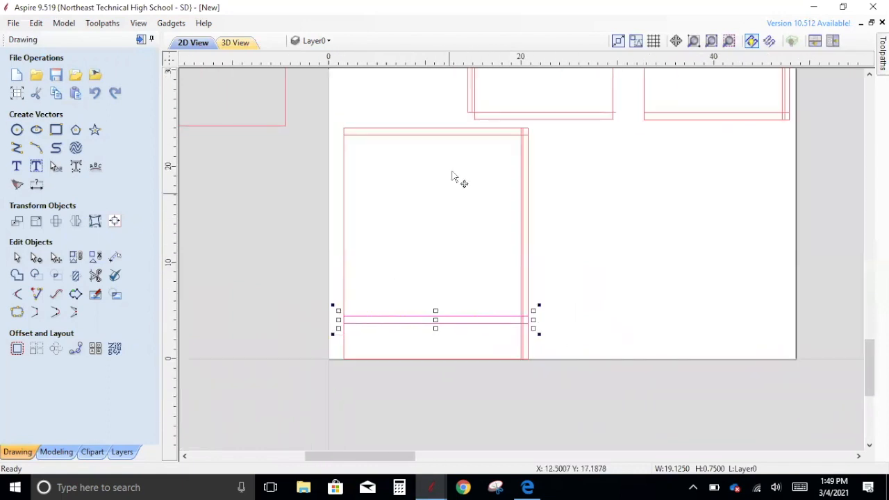
click(354, 237)
click(345, 264)
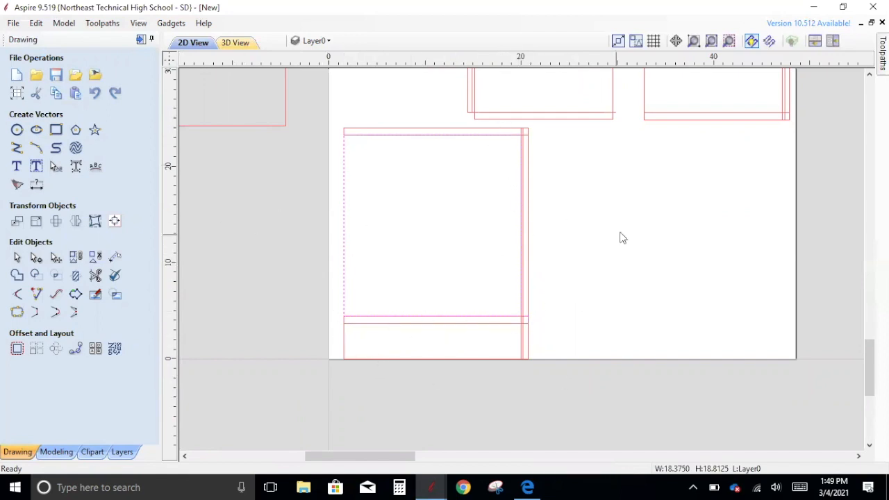
click(644, 248)
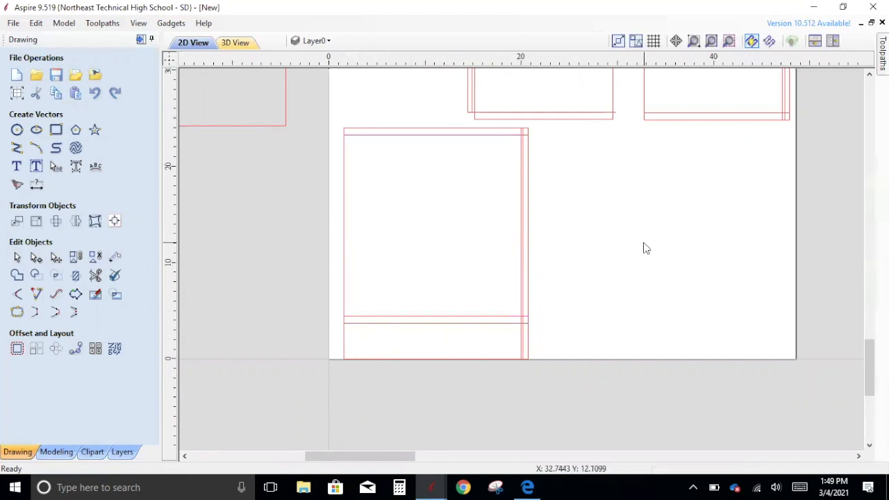
Draw a 19.125 by 24 inch rectangle over the lower panel's outline and a 19.125 by 0.75 inch one over its top strip
click(55, 130)
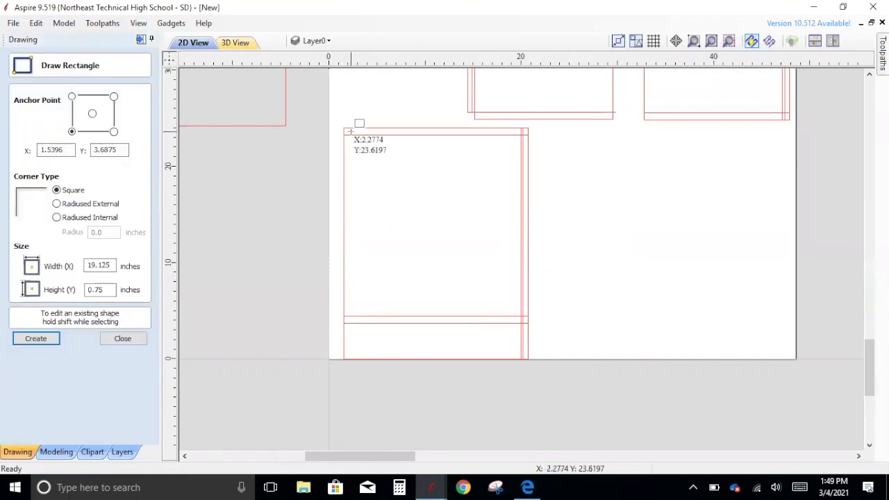
drag(341, 128, 532, 355)
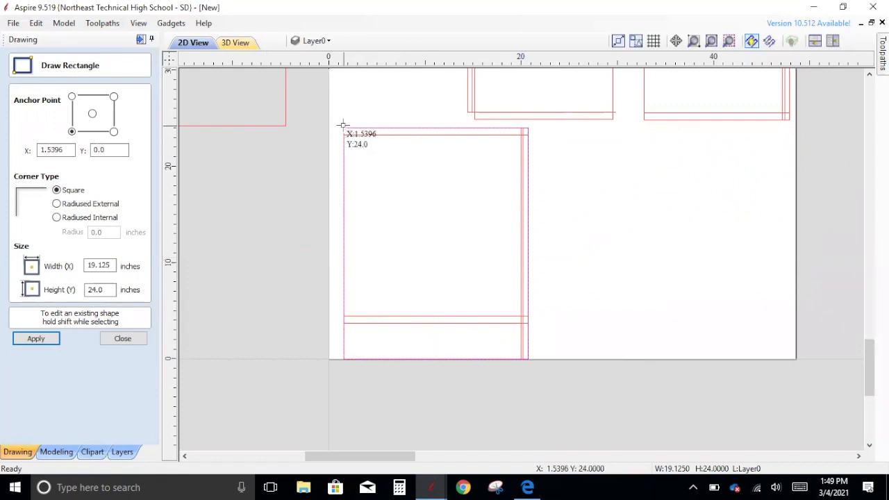
mouse_move(343, 125)
mouse_down()
mouse_move(494, 145)
mouse_move(531, 139)
mouse_up()
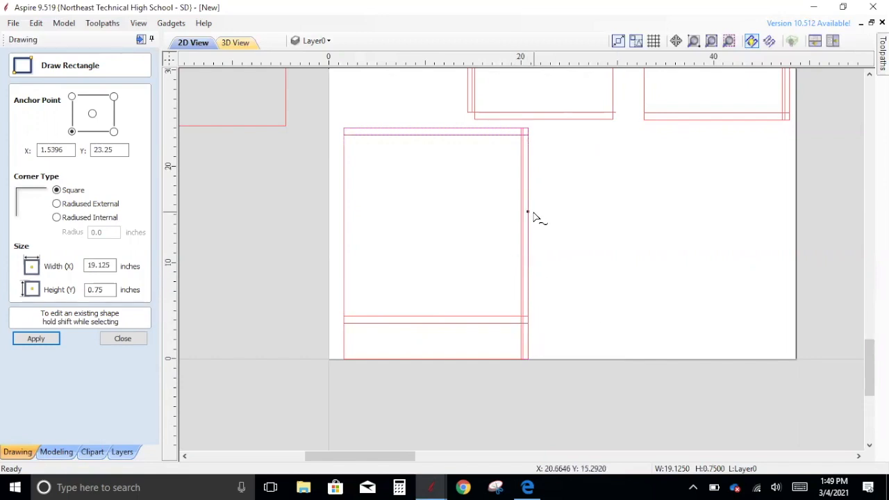
Draw a full-height vertical rectangle, about 0.125 by 24 inches, along the narrow strip near the lower panel's right edge
scroll(534, 246, up, 2)
scroll(539, 263, down, 2)
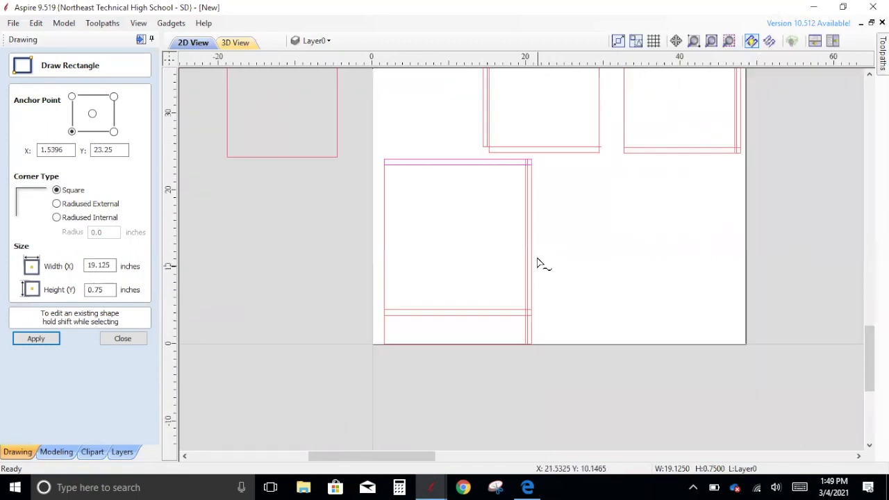
scroll(535, 205, up, 1)
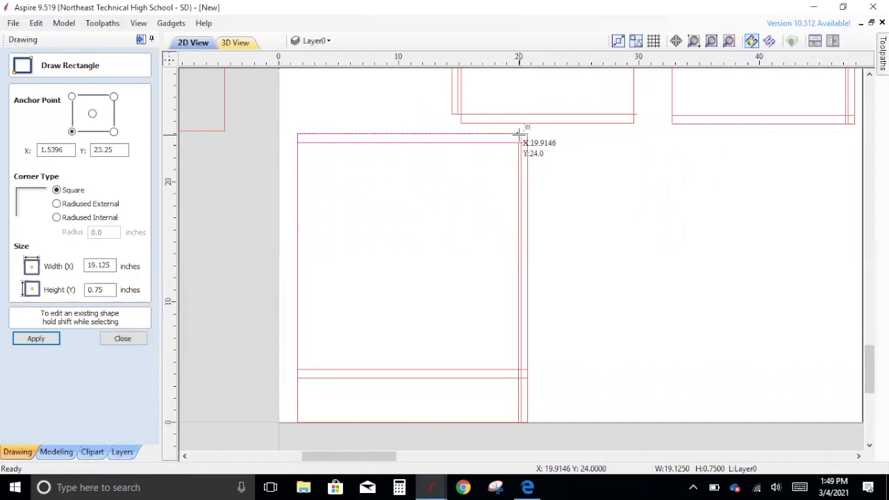
drag(520, 132, 518, 422)
Widen the new vertical rectangle to 0.25 inches by extending its right side to the strip's right line
scroll(511, 110, up, 10)
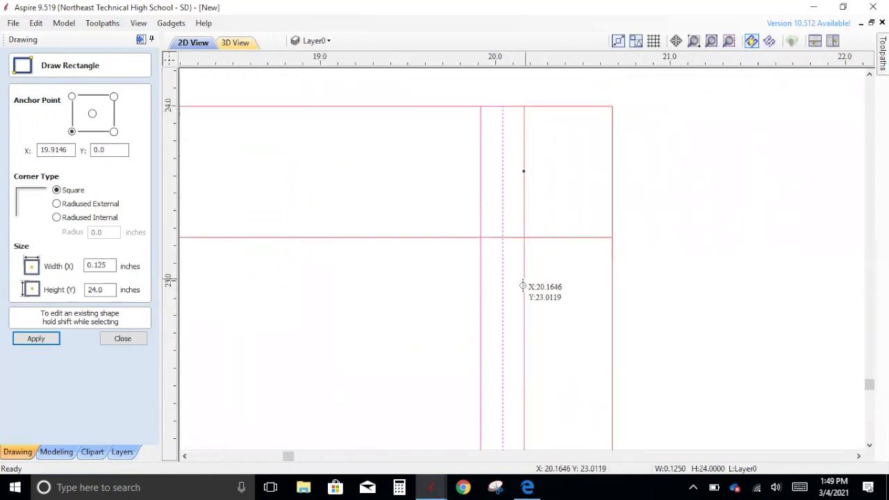
scroll(522, 284, down, 1)
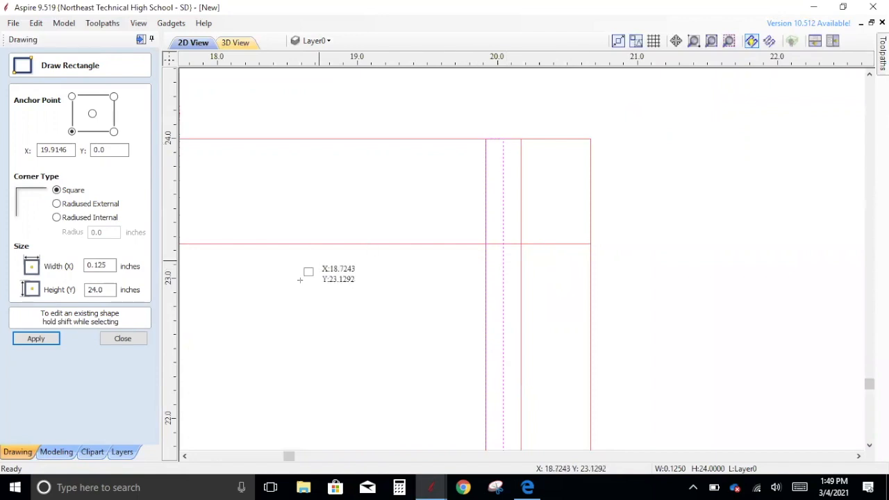
click(122, 338)
click(505, 231)
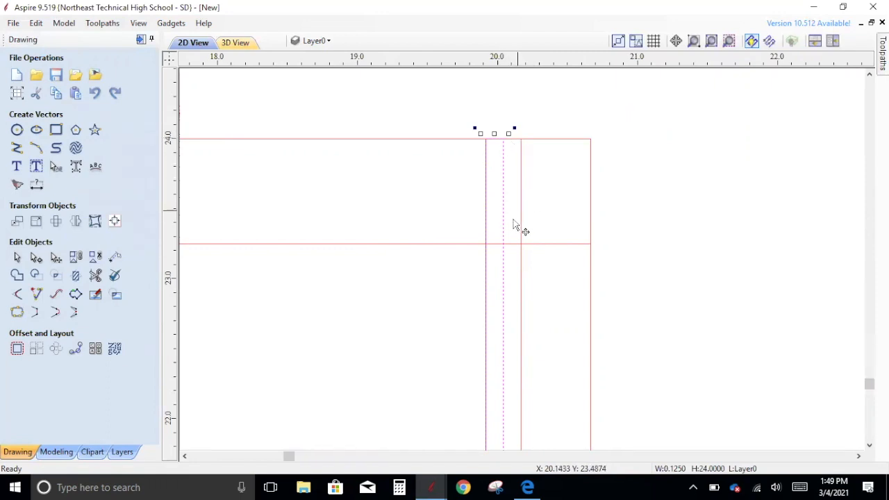
scroll(526, 355, down, 10)
scroll(538, 416, up, 15)
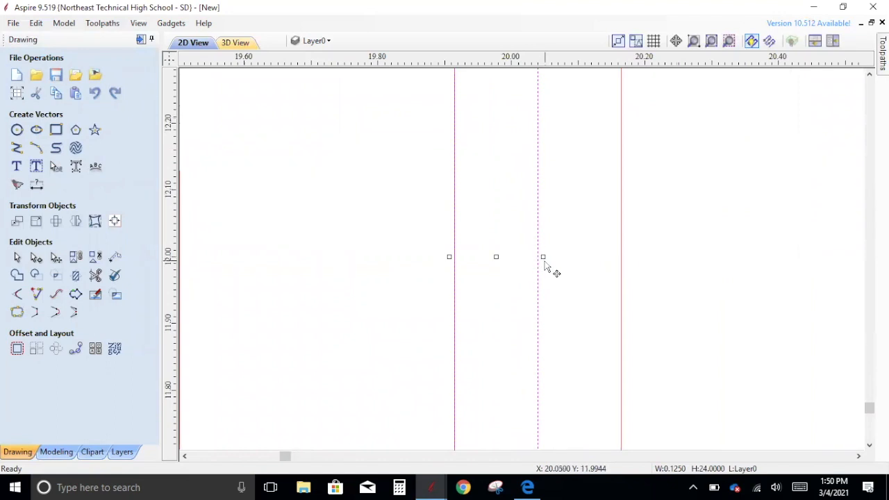
drag(539, 257, 620, 261)
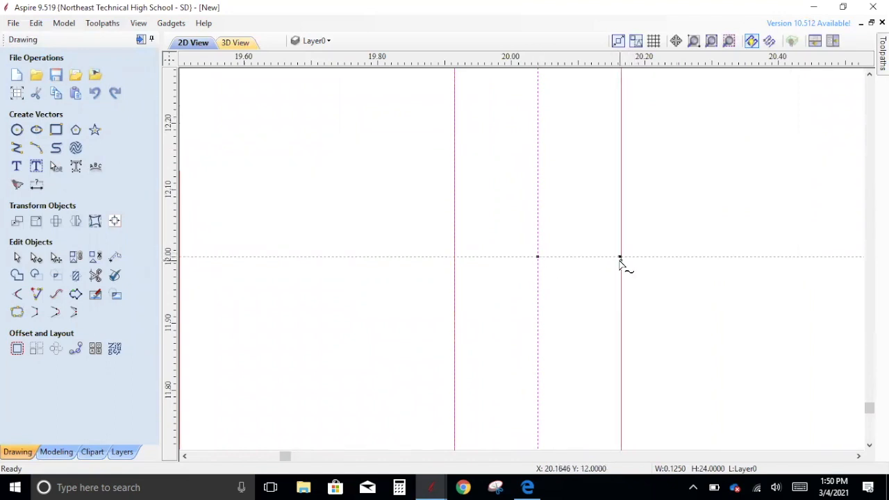
Inspect the lower panel's redrawn vertical, bottom and top strip rectangles, selecting them to check their sizes
scroll(544, 257, down, 8)
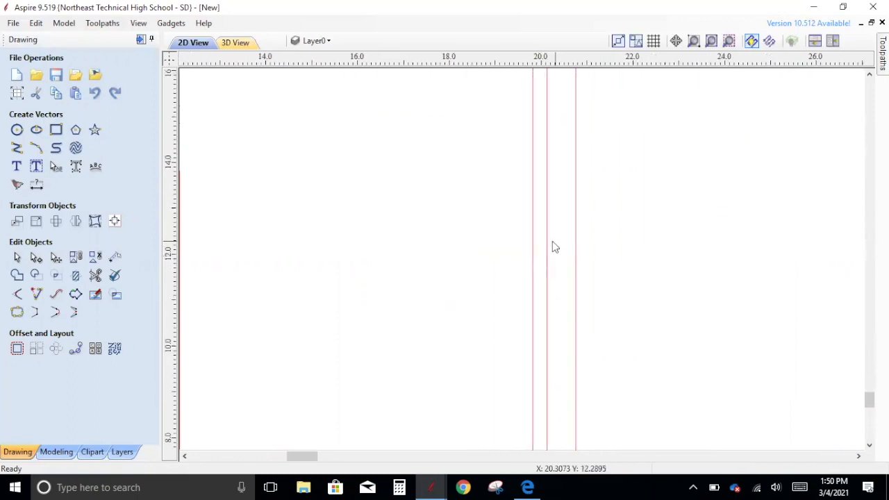
scroll(553, 247, down, 5)
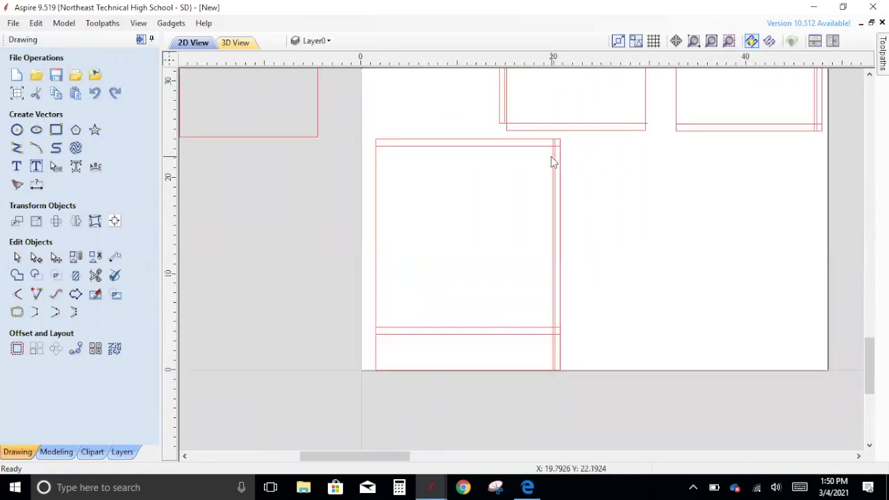
scroll(553, 368, up, 3)
scroll(552, 336, up, 2)
scroll(551, 326, down, 4)
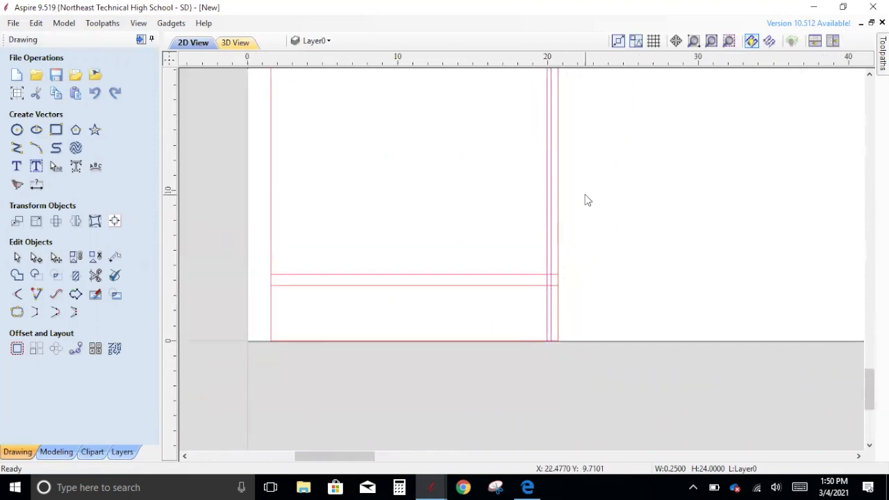
scroll(591, 197, down, 4)
scroll(601, 111, up, 1)
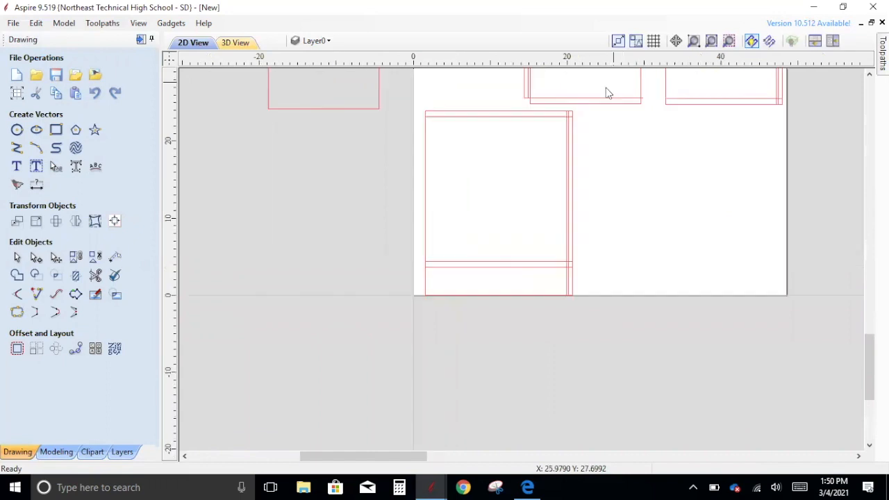
scroll(606, 87, up, 1)
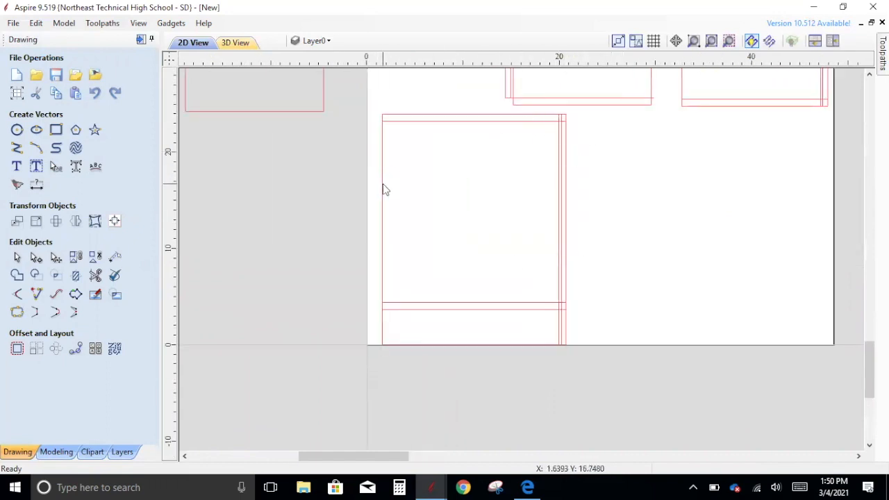
click(542, 306)
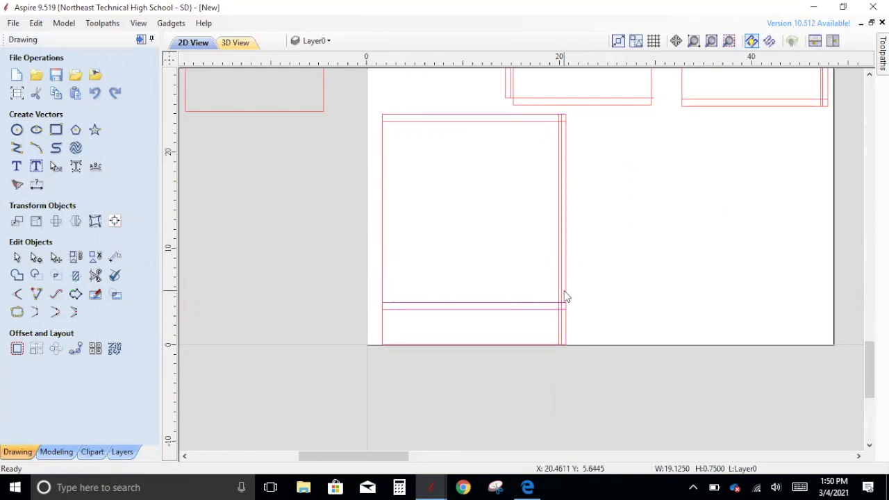
click(562, 291)
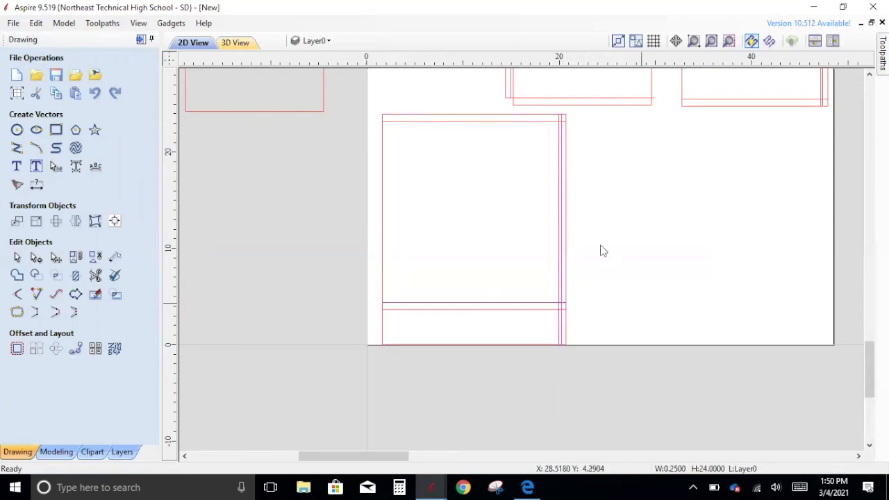
click(509, 119)
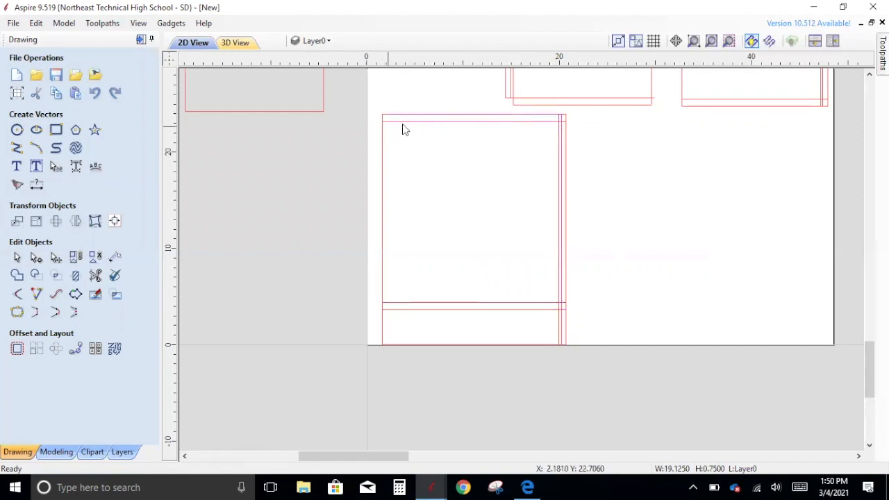
Try to stretch the lower panel's top strip to about 22.14 inches wide and nudge it sideways to overhang both edges, and undo this
scroll(570, 116, up, 2)
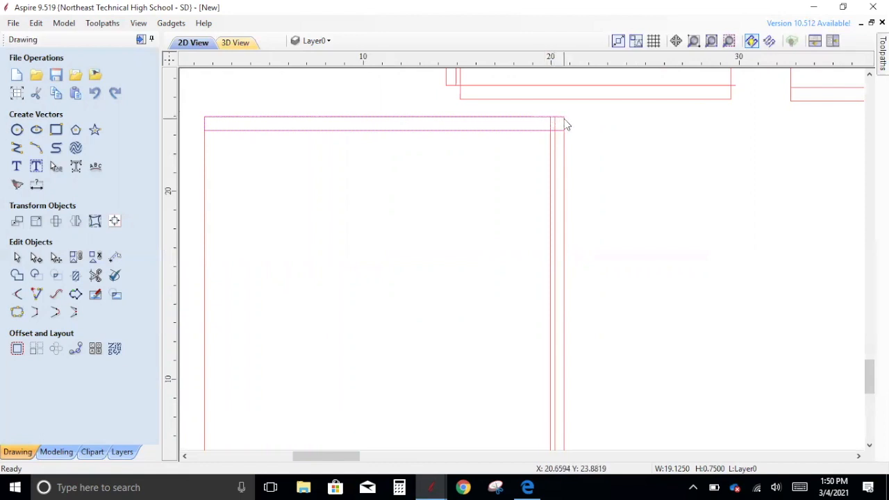
click(522, 128)
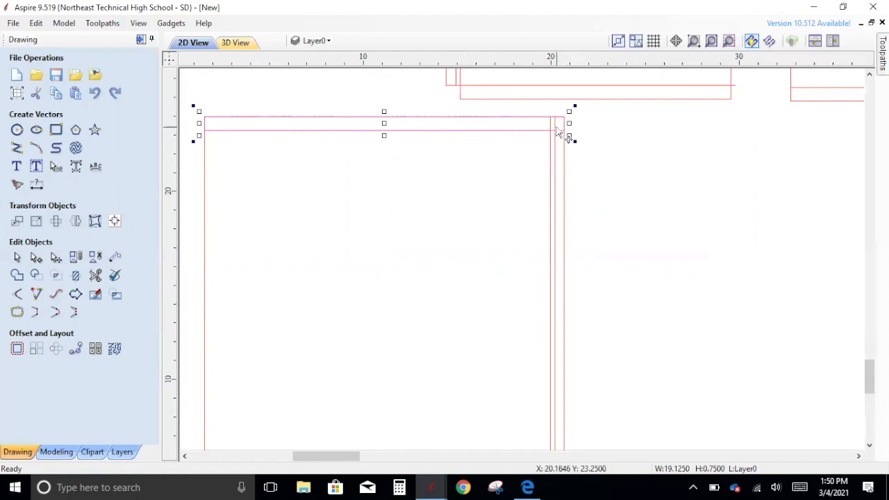
drag(569, 125, 625, 124)
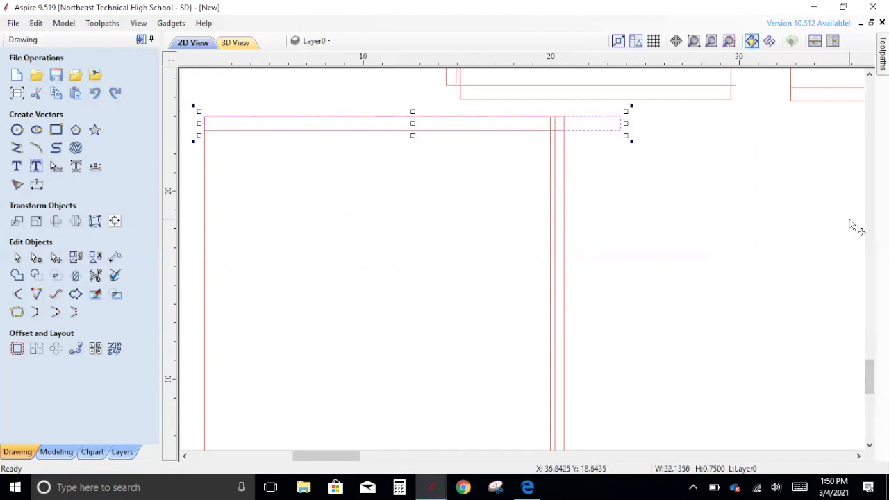
key(Left)
key(Left)
key(Left)
key(Left)
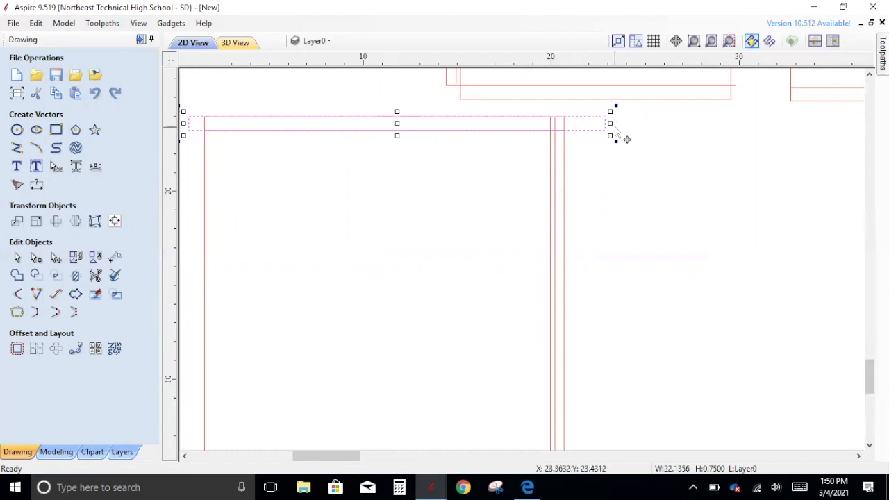
key(Right)
key(Right)
key(Right)
key(Right)
key(ctrl+z)
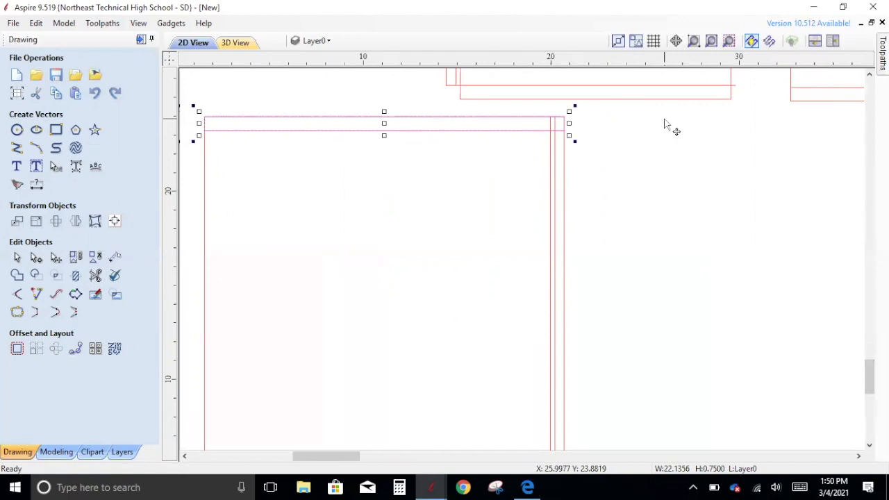
Widen the lower panel's top strip rectangle to 19.375 inches, anchored at its center point
click(56, 130)
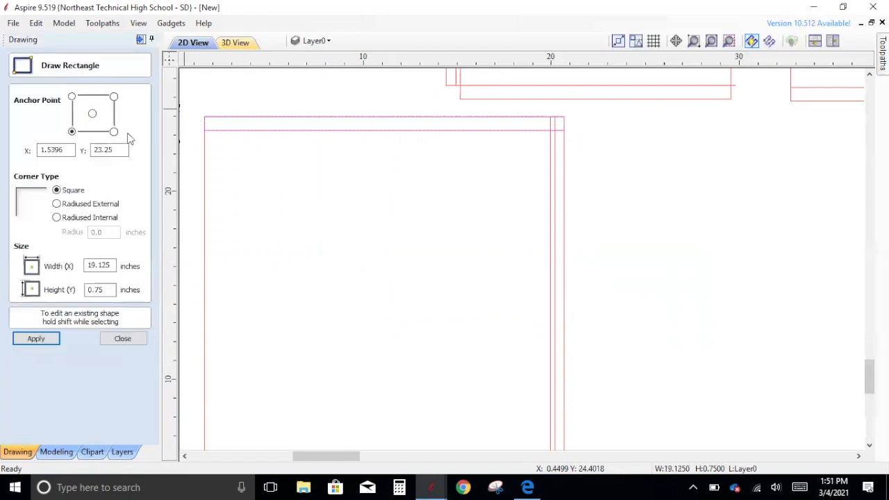
click(93, 115)
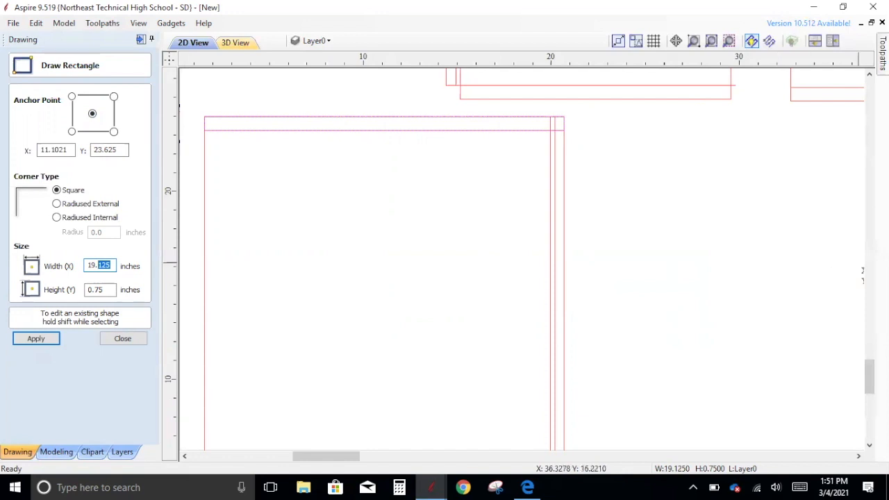
text(37)
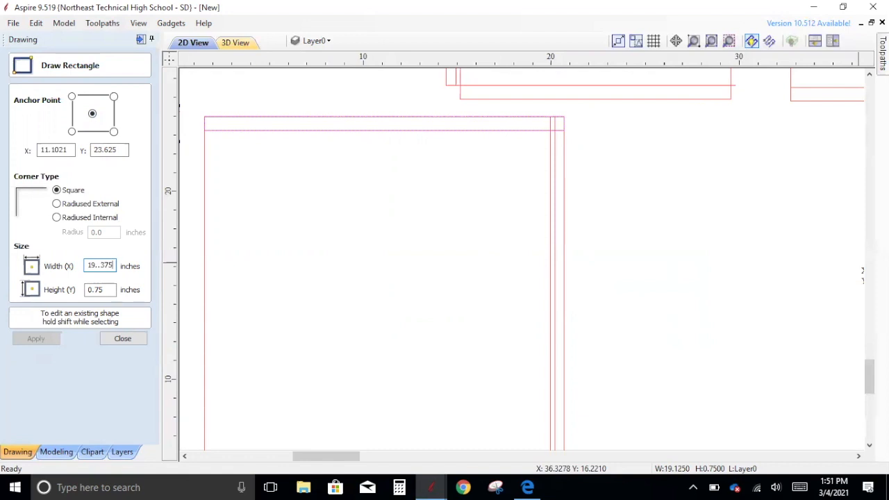
key(BackSpace)
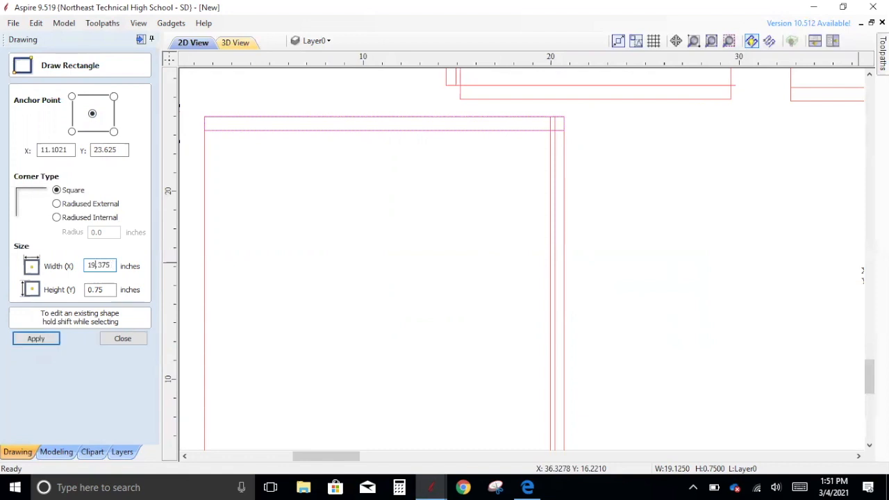
key(Return)
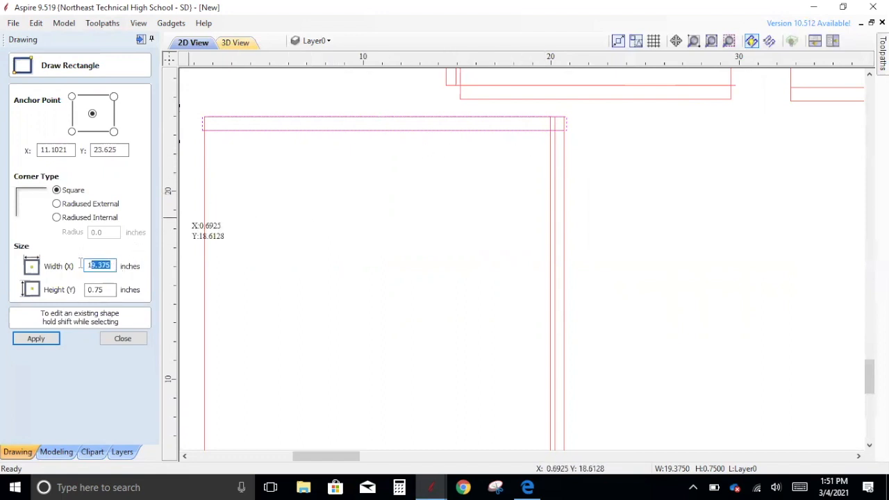
Increase the top strip rectangle's width to 19.625 inches and finish editing it
click(98, 267)
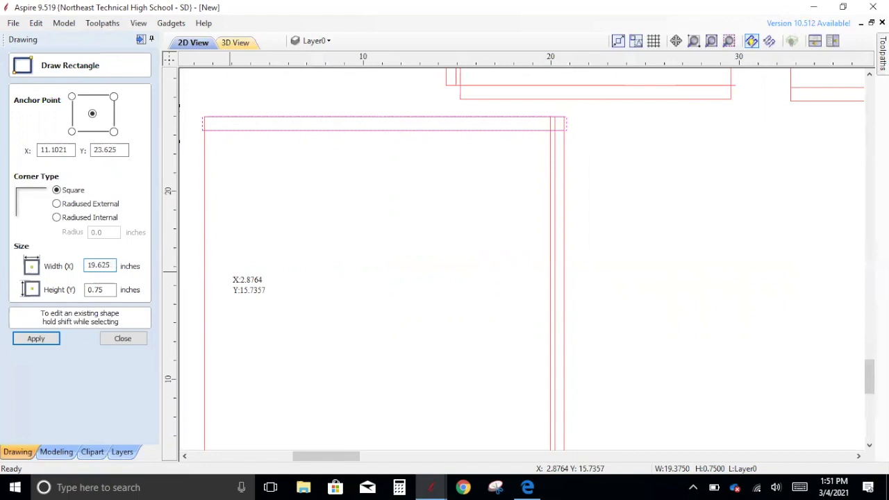
key(Return)
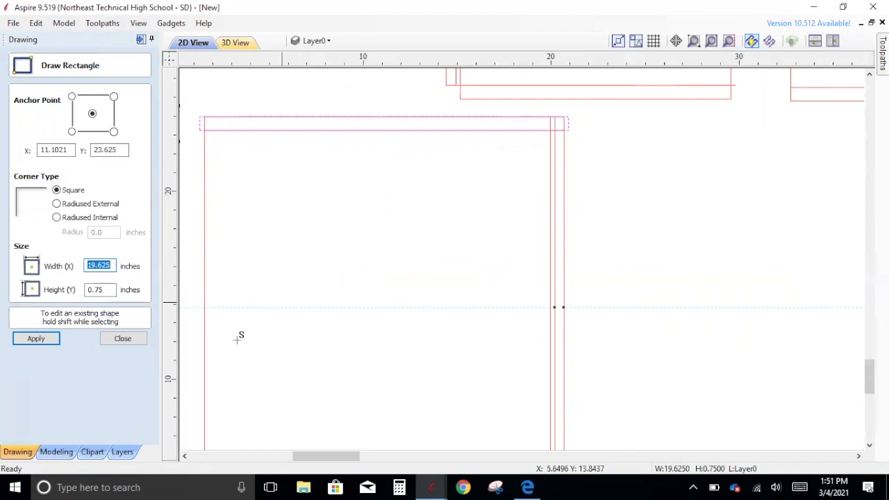
click(123, 339)
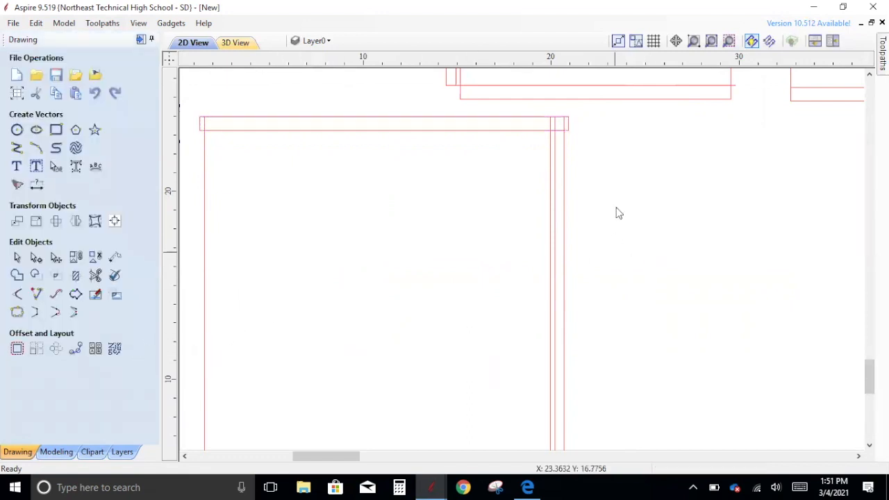
Set the height of the lower panel's narrow vertical strip rectangle to 24.5 inches about its center
click(553, 195)
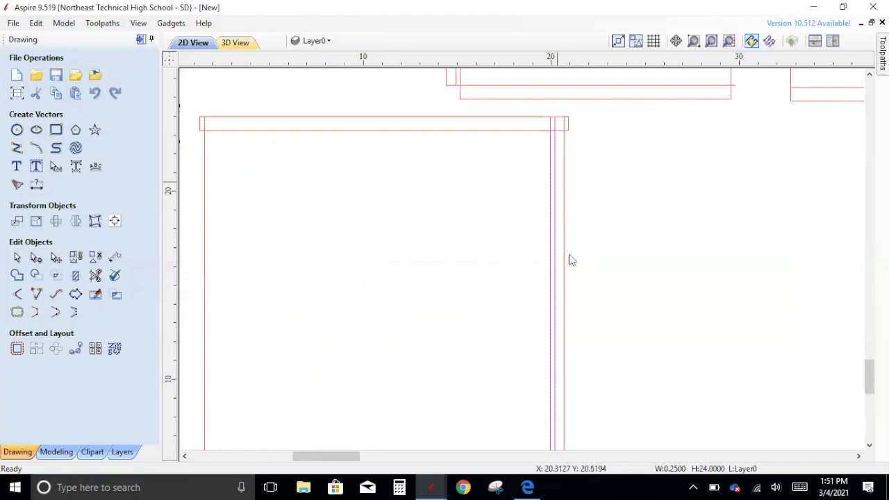
scroll(547, 402, down, 3)
scroll(552, 368, up, 2)
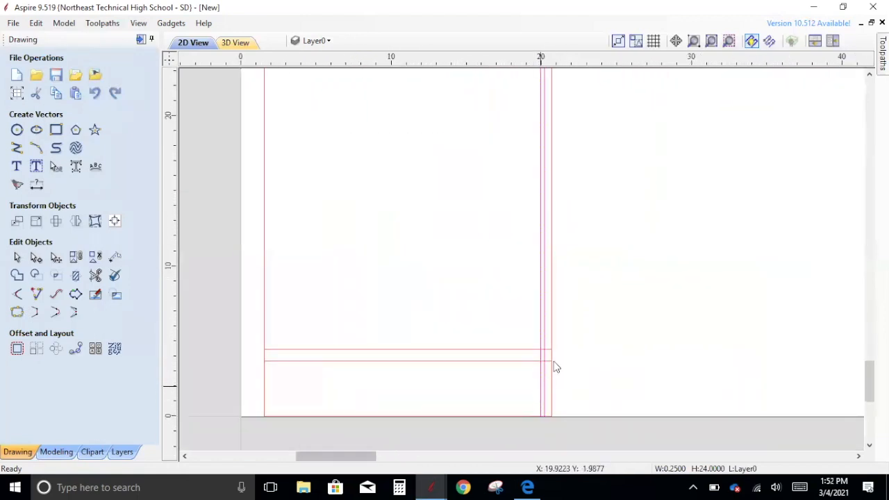
click(55, 130)
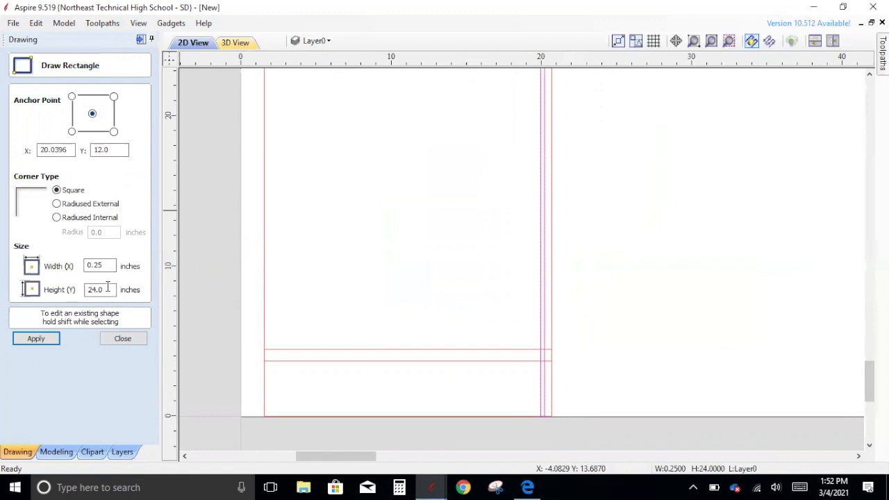
drag(104, 287, 67, 292)
text(24)
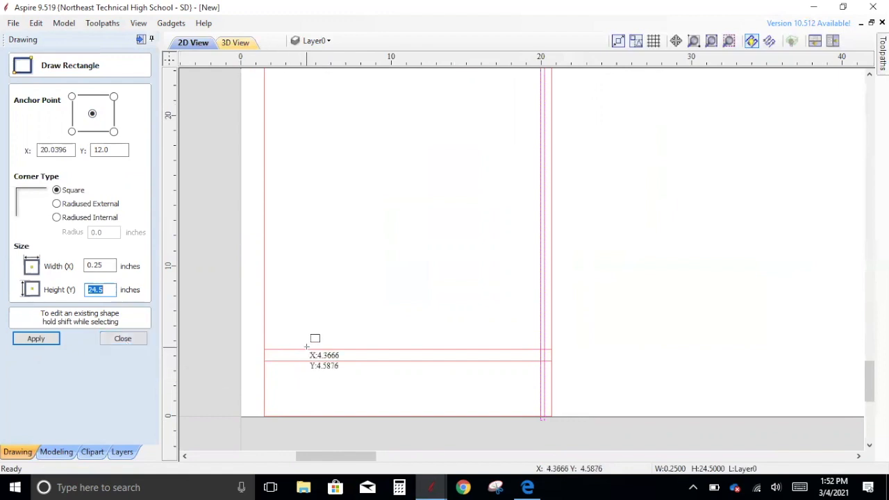
click(312, 264)
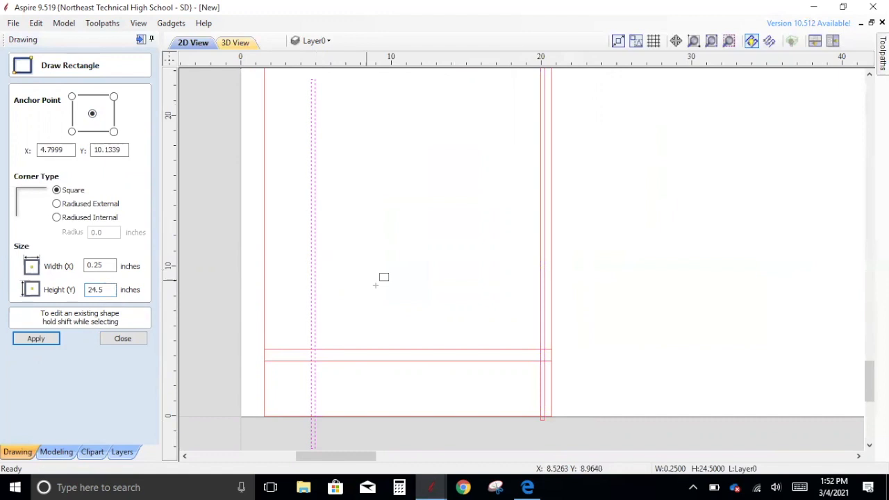
key(ctrl+z)
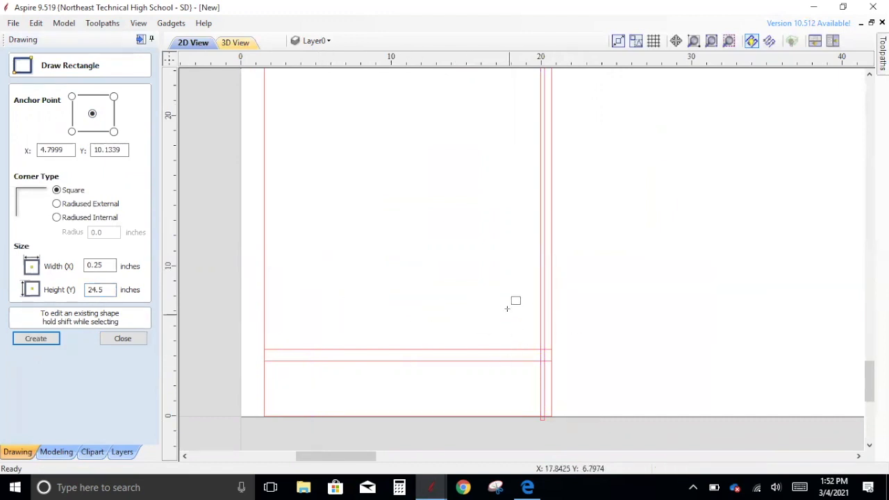
click(635, 316)
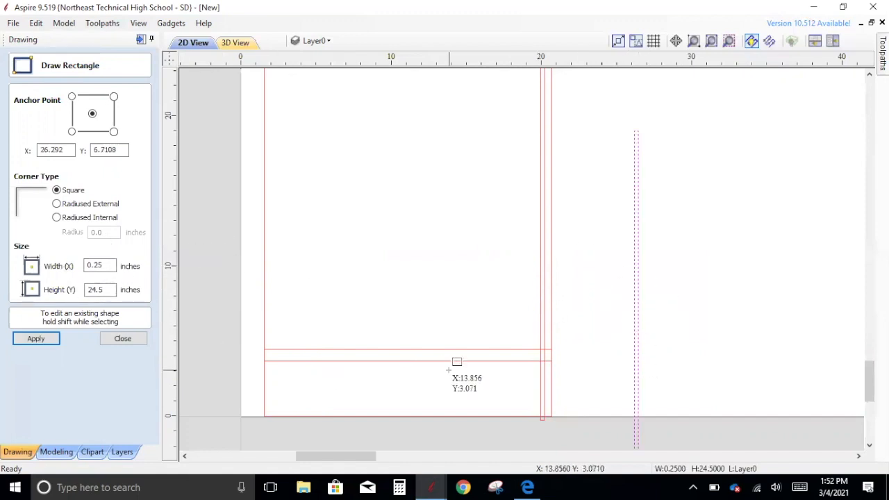
key(Delete)
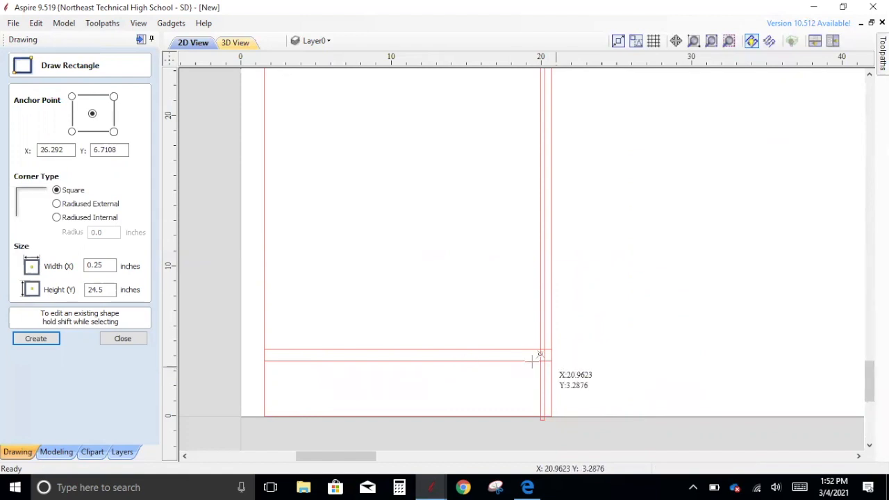
Set the width of the lower panel's bottom strip rectangle to 19.625 inches about its center
shift+click(358, 349)
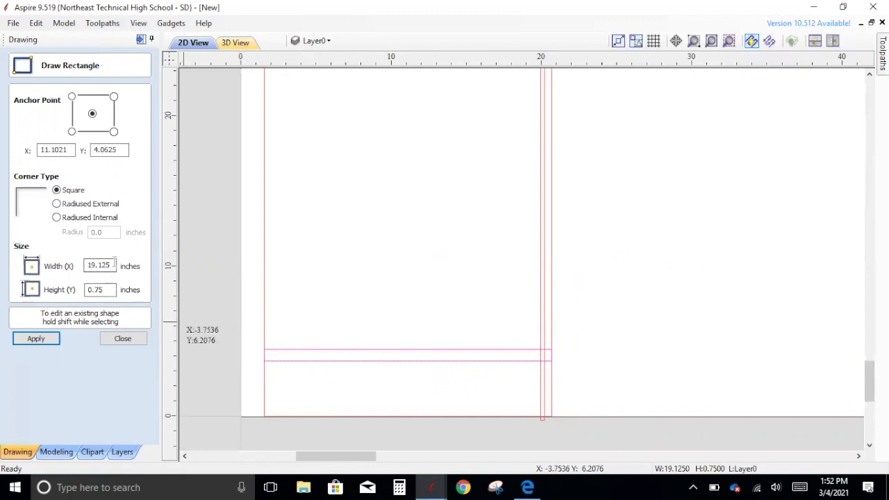
drag(115, 265, 95, 267)
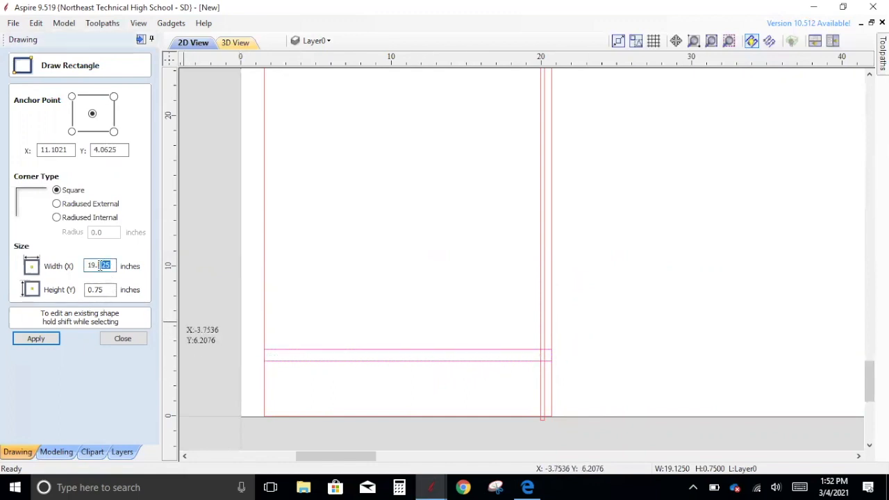
text(.)
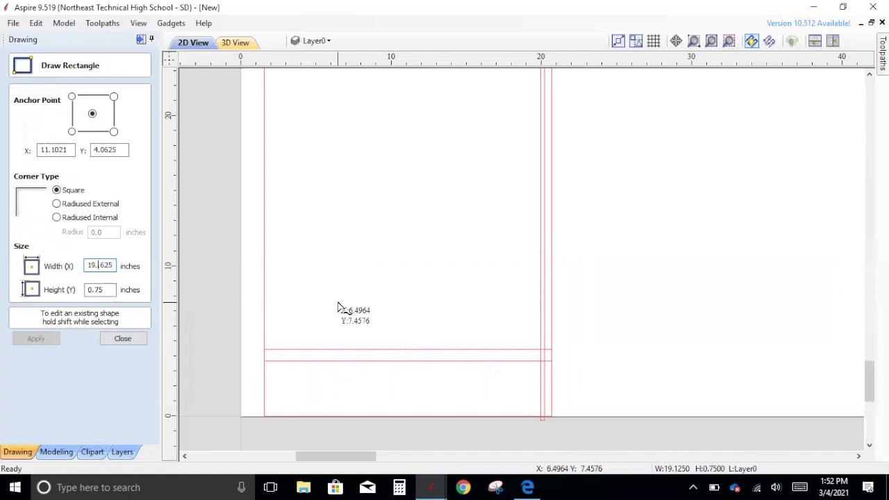
key(BackSpace)
key(Return)
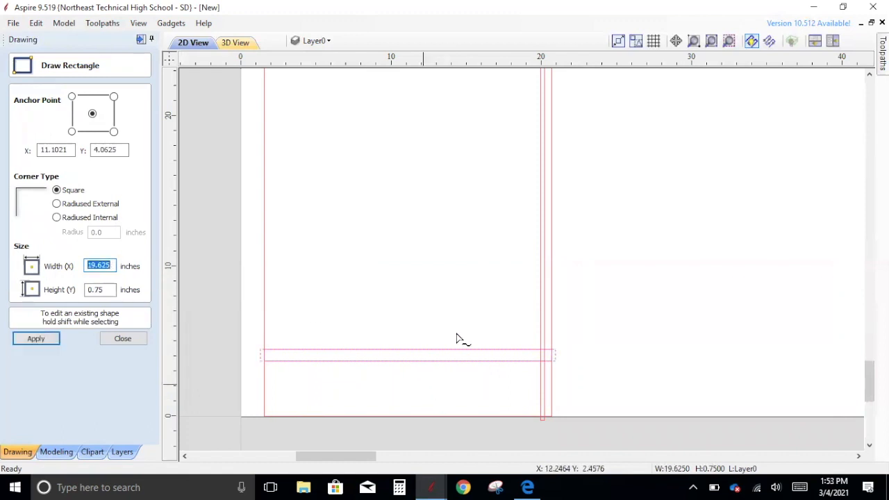
click(122, 339)
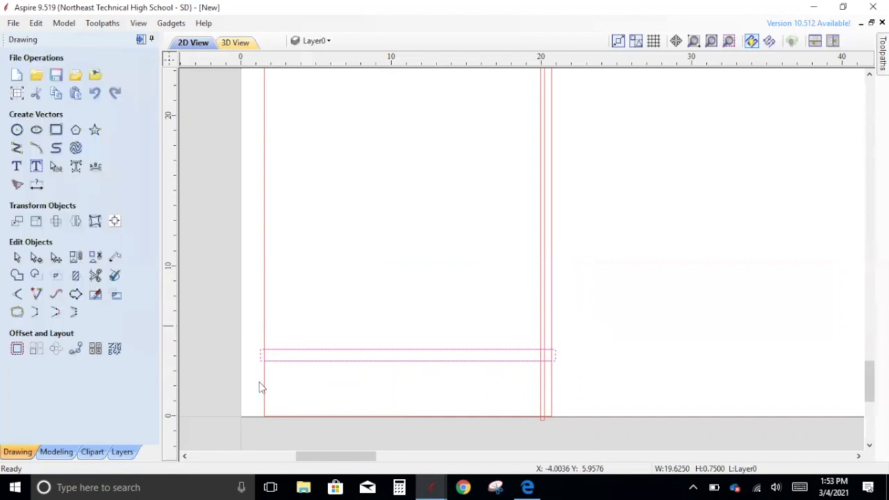
Examine the lower panel's outline and its vertical, top and bottom strips to check their overhang past the edges
click(264, 356)
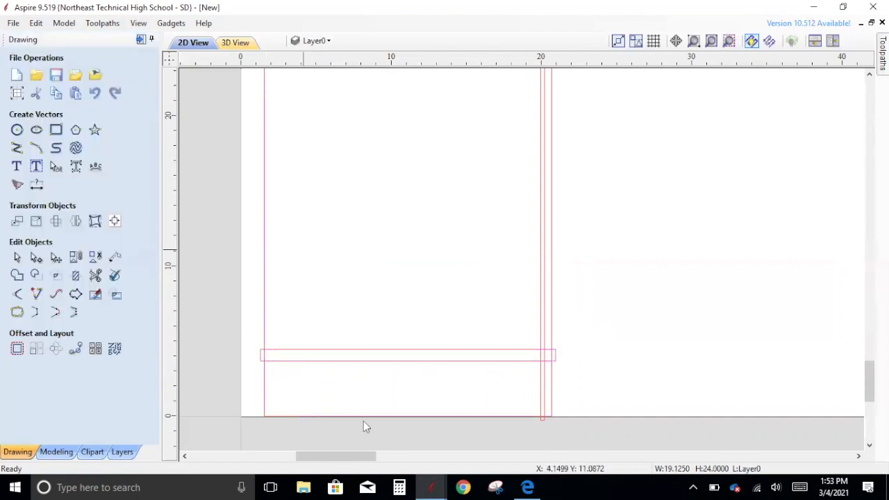
click(543, 273)
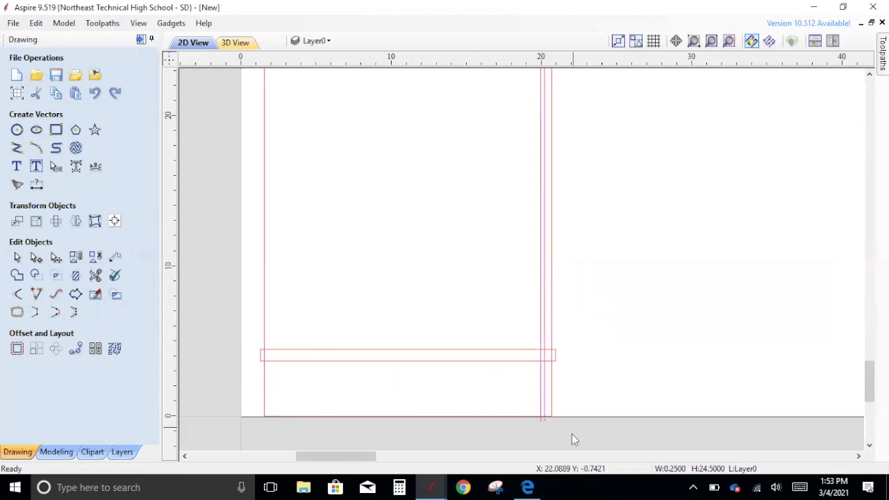
scroll(522, 357, down, 2)
click(486, 368)
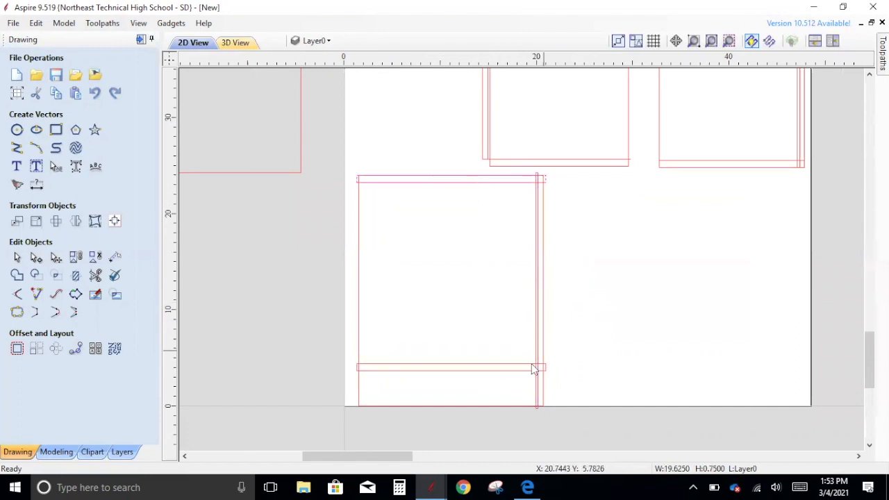
scroll(541, 186, up, 2)
scroll(507, 236, down, 3)
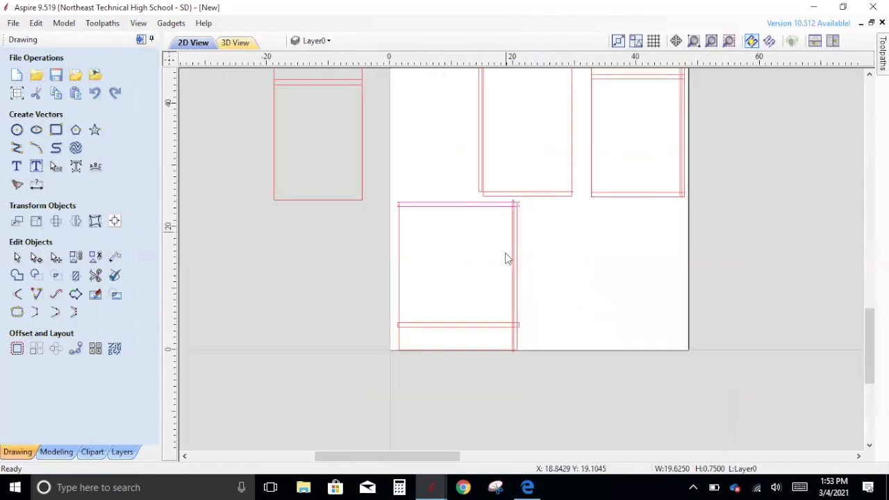
scroll(510, 290, up, 1)
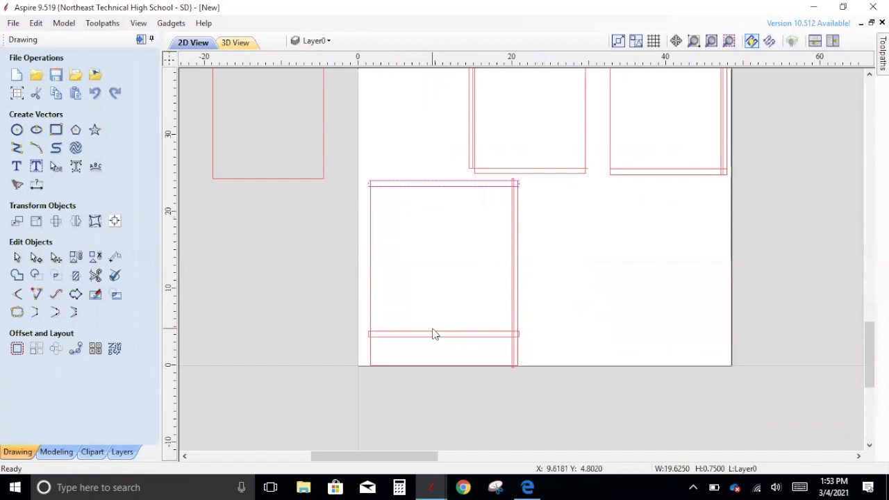
click(576, 284)
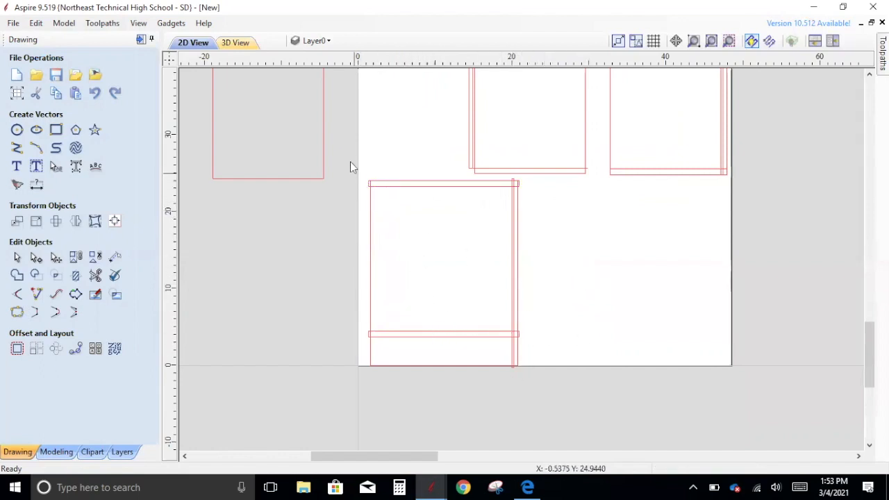
Select the whole lower panel with all its strips and create a mirrored copy on its right side
drag(359, 177, 549, 327)
drag(548, 389, 548, 389)
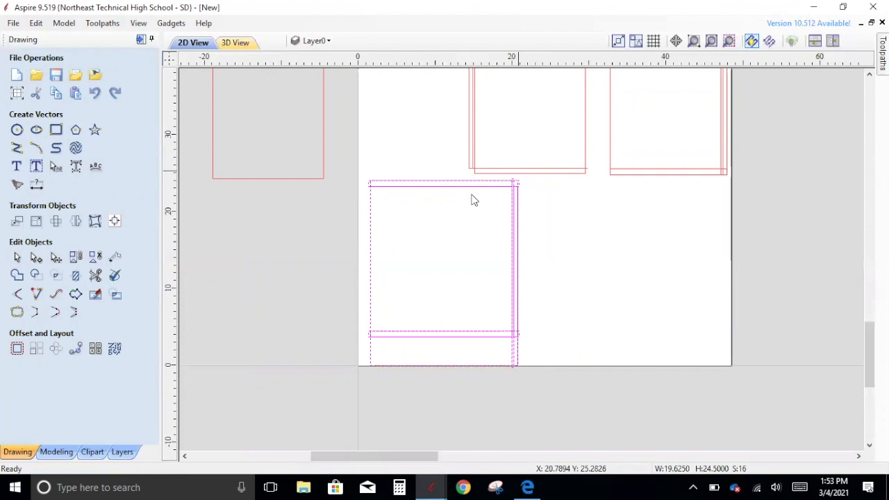
click(74, 224)
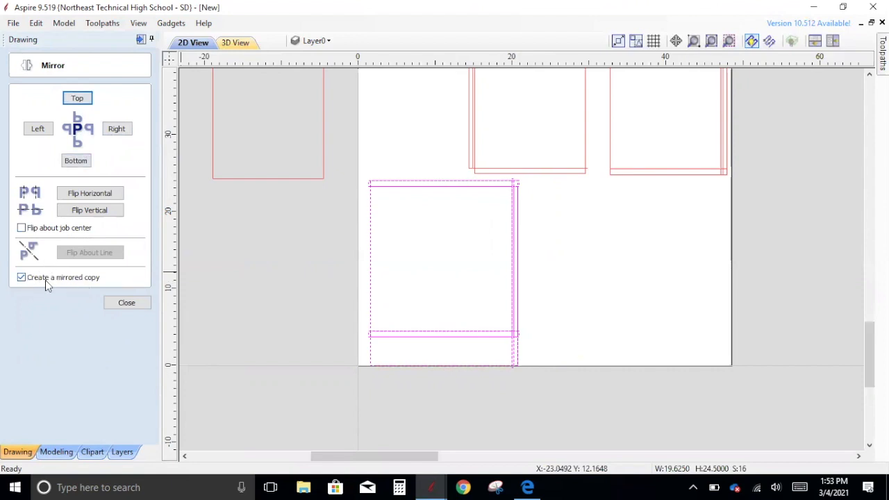
click(21, 277)
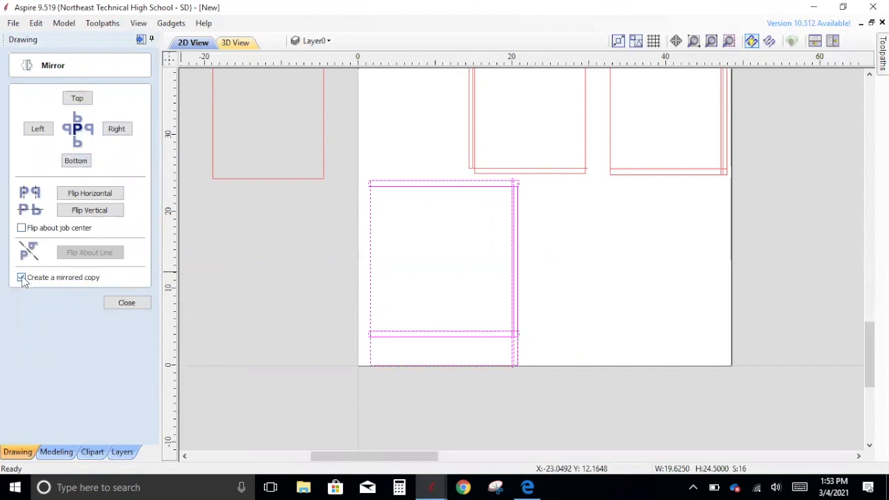
click(115, 129)
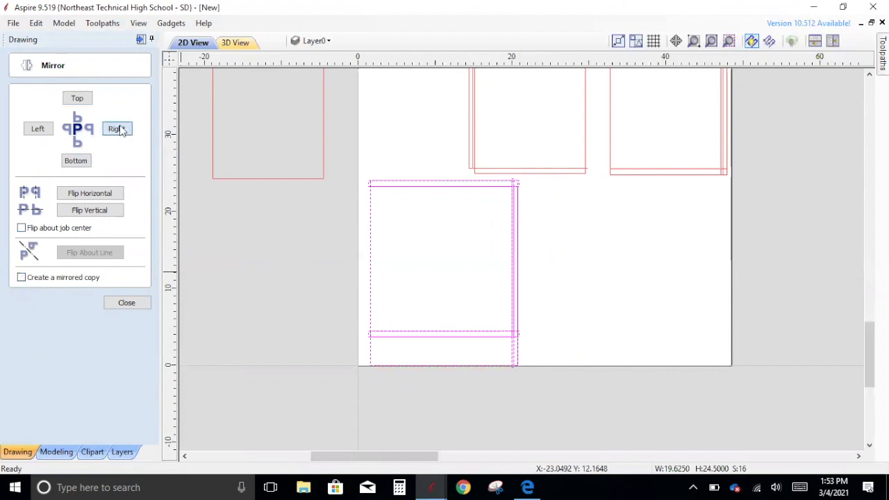
click(37, 129)
click(21, 277)
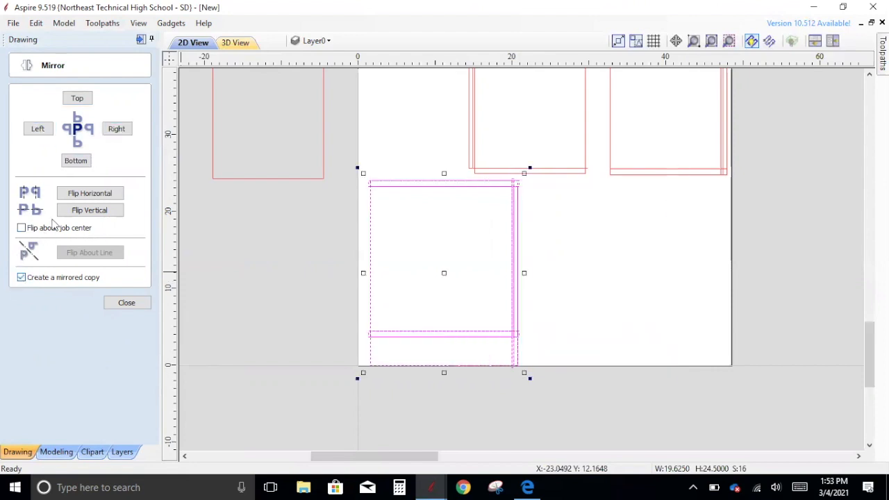
click(116, 130)
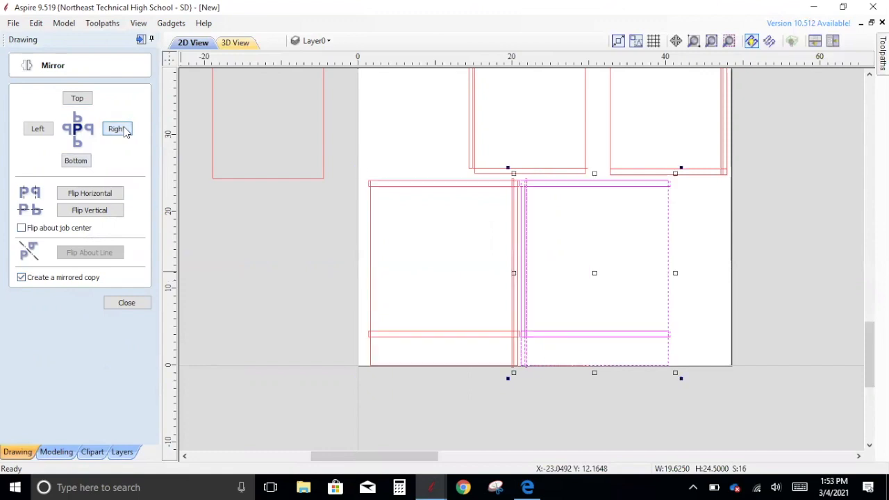
click(125, 303)
Examine the junction between the original panel and its mirrored copy at the bottom strip
scroll(554, 389, up, 2)
scroll(466, 301, up, 5)
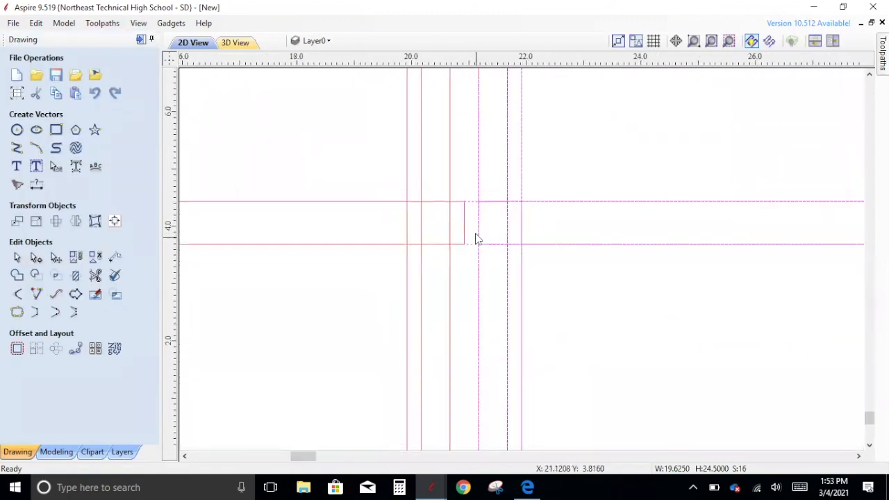
scroll(460, 206, up, 2)
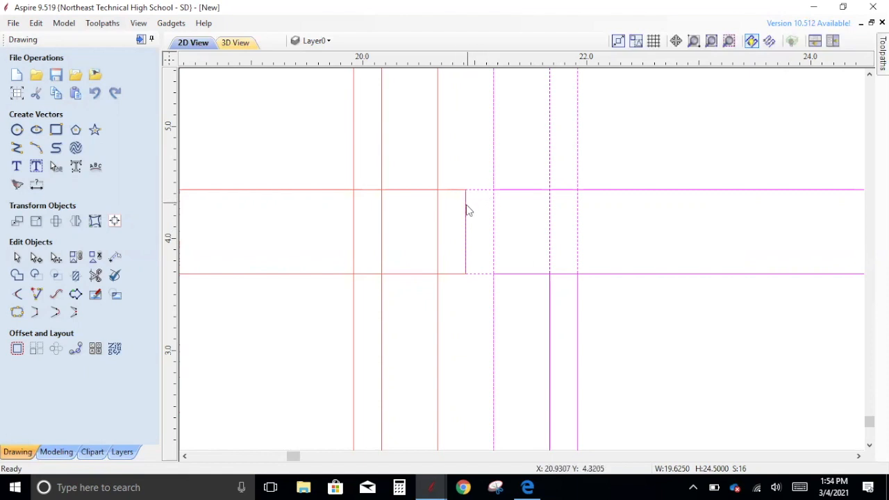
Undo the mirrored copy of the lower panel so that only the original panel with its strips remains
click(439, 243)
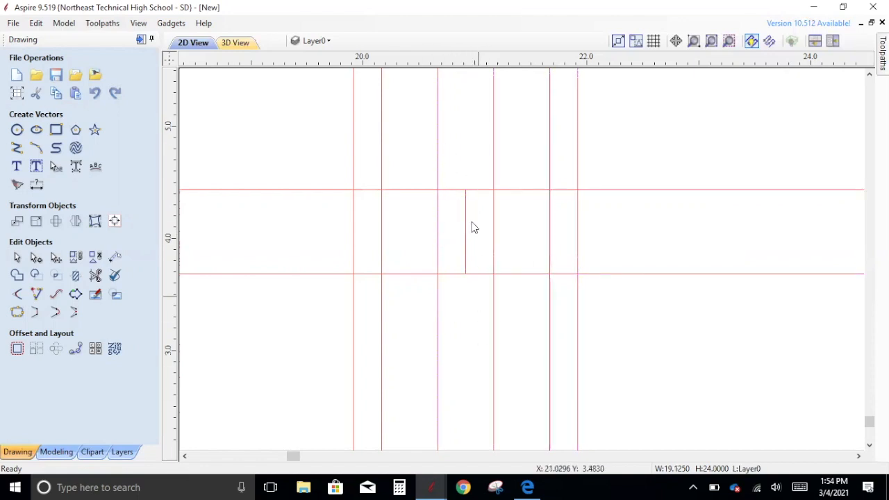
scroll(455, 245, down, 3)
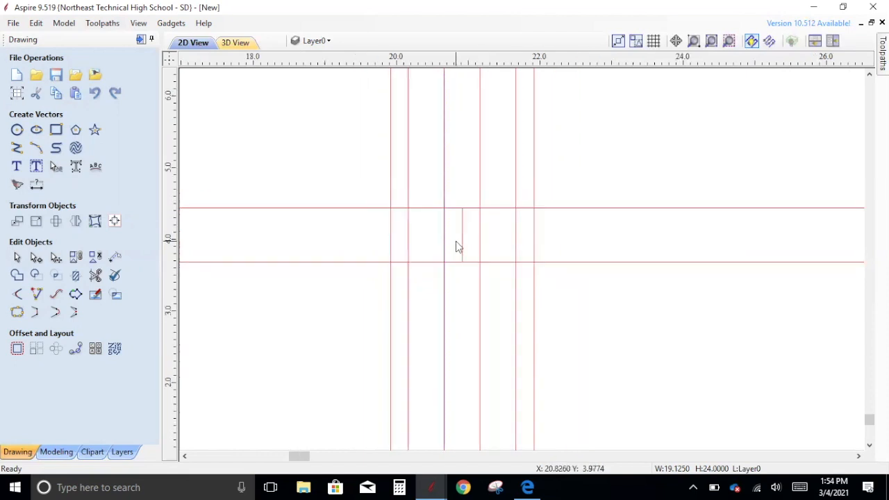
scroll(457, 255, down, 3)
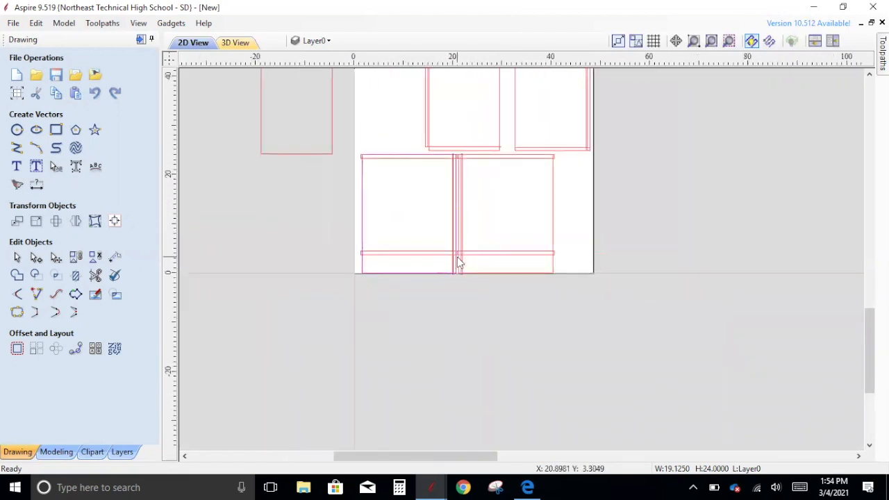
scroll(645, 194, down, 1)
scroll(622, 204, up, 2)
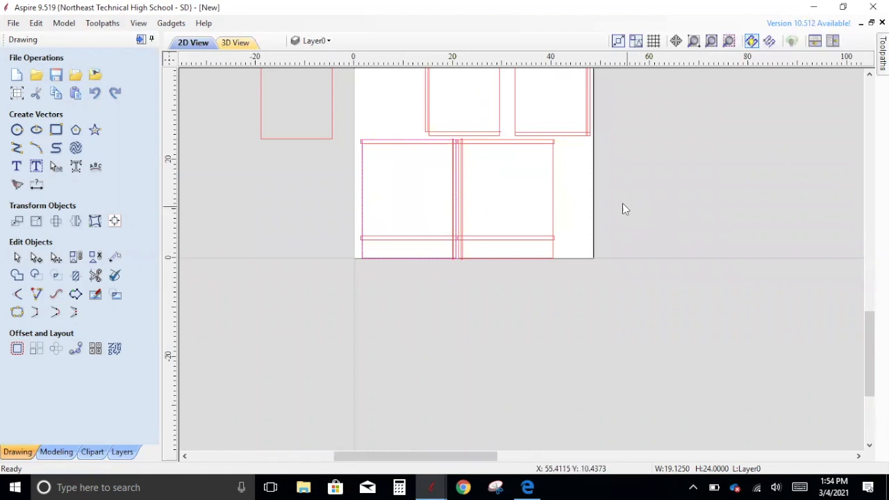
scroll(564, 191, up, 1)
scroll(538, 224, down, 1)
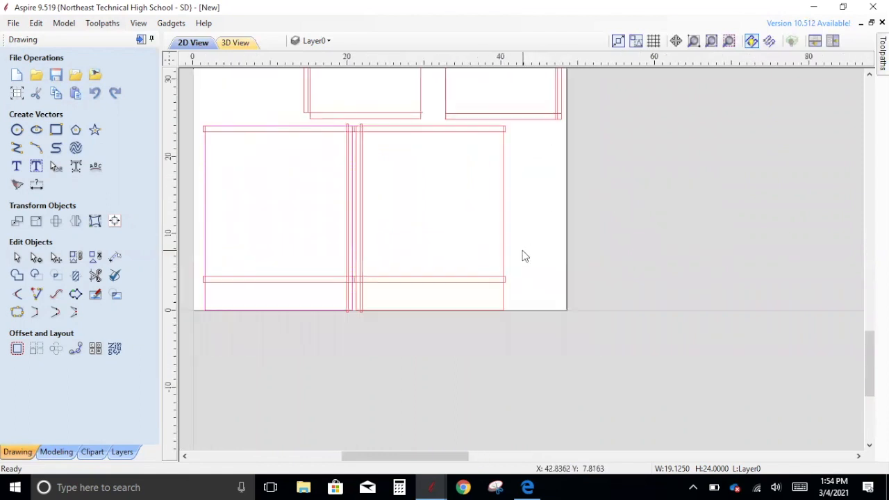
key(ctrl+z)
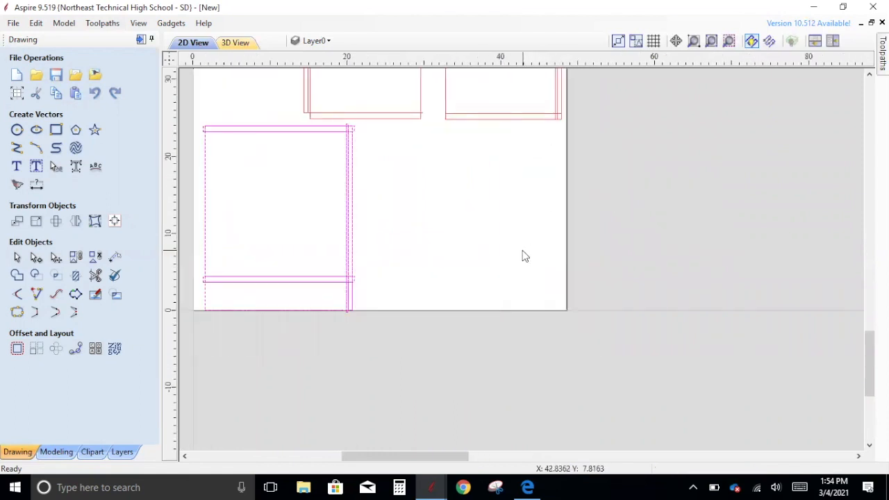
Create a mirrored copy of the selected lower panel on its right side and nudge the copy away to leave a gap
click(76, 221)
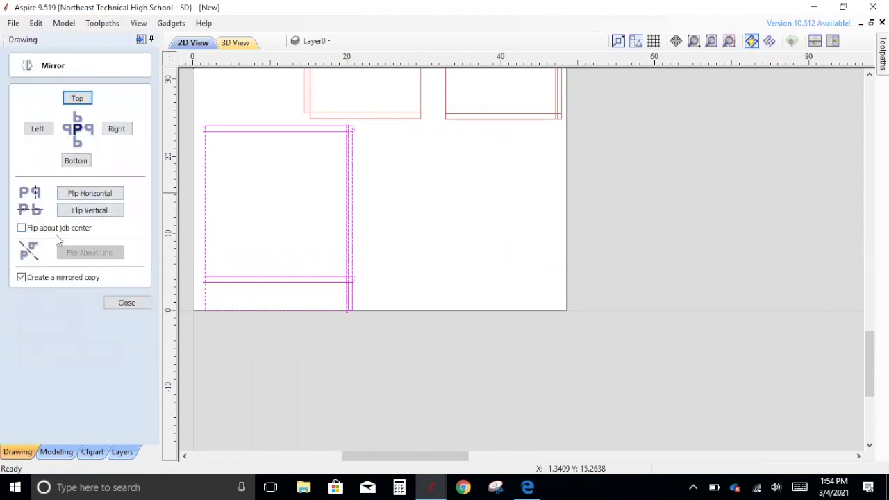
click(118, 129)
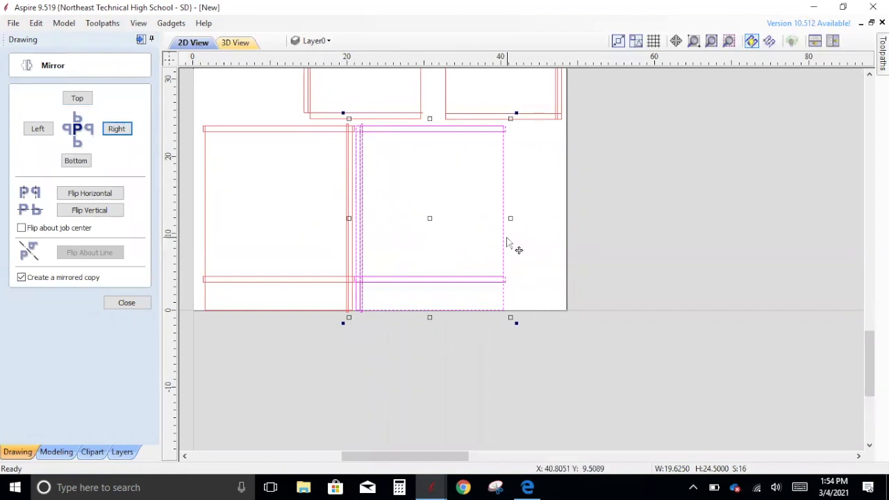
key(Tab)
key(Tab)
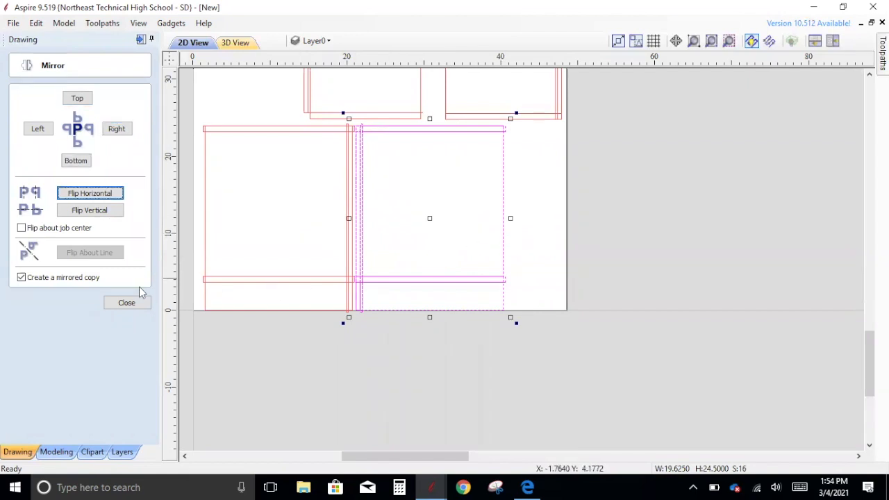
click(127, 306)
key(Right)
key(Right)
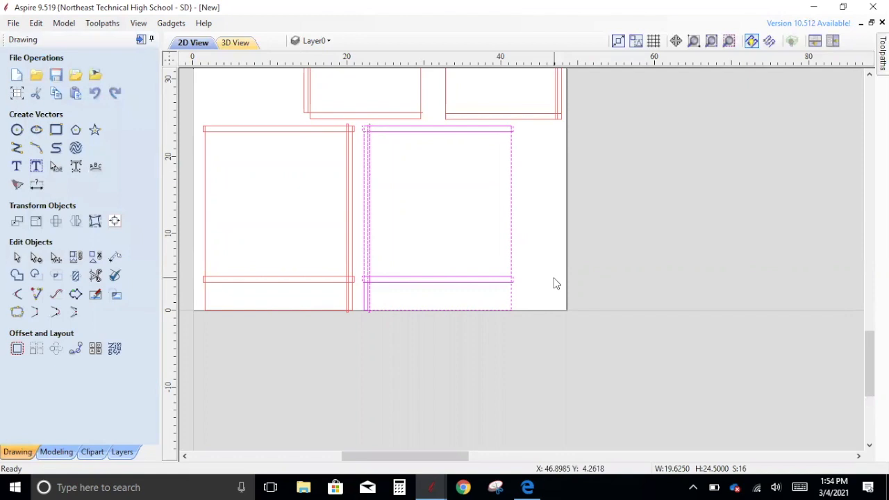
key(Left)
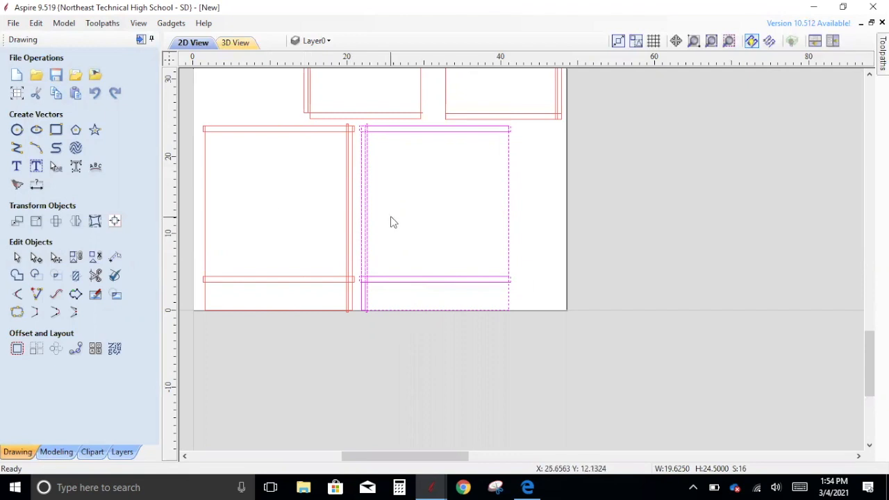
Draw a 14.375 by 54.375 inch rectangle over the full outline of the three-section panel beside the sheet
scroll(390, 222, down, 8)
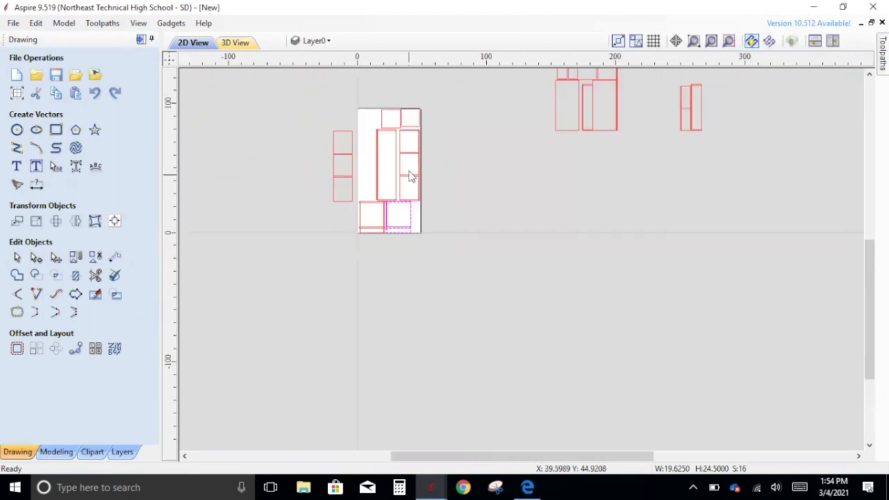
scroll(410, 176, up, 7)
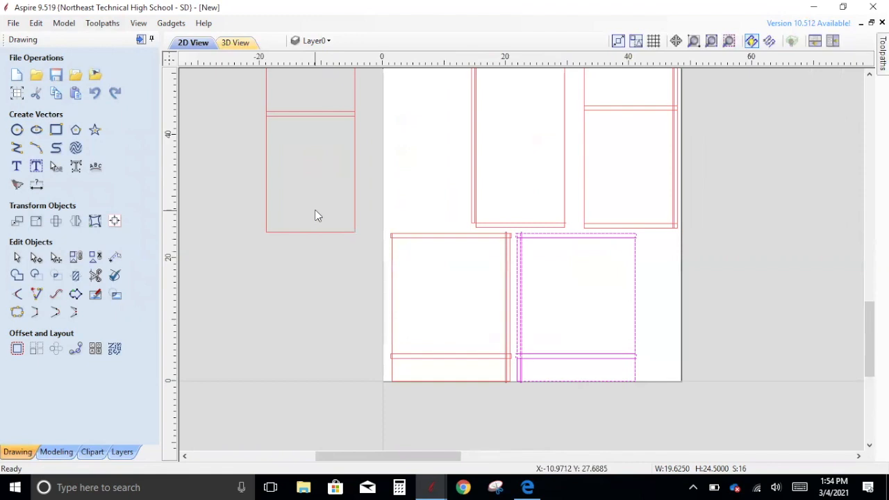
scroll(316, 215, down, 5)
scroll(297, 128, up, 3)
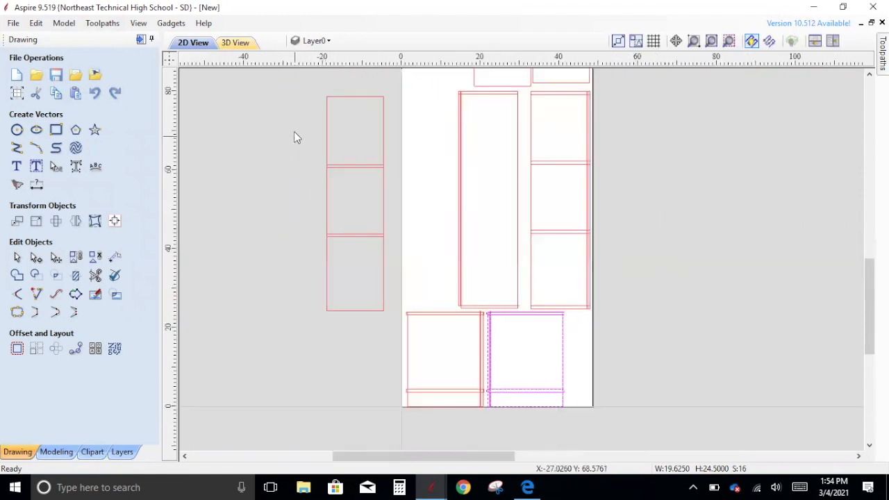
scroll(295, 132, up, 1)
click(334, 157)
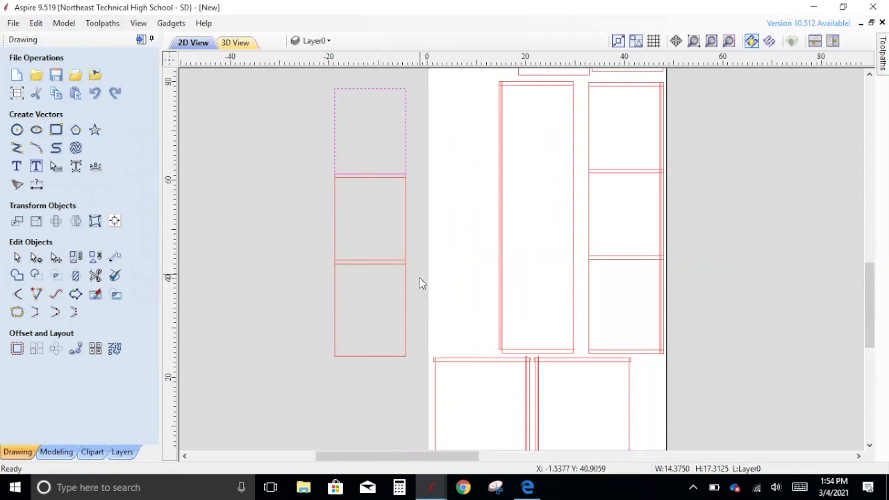
click(291, 211)
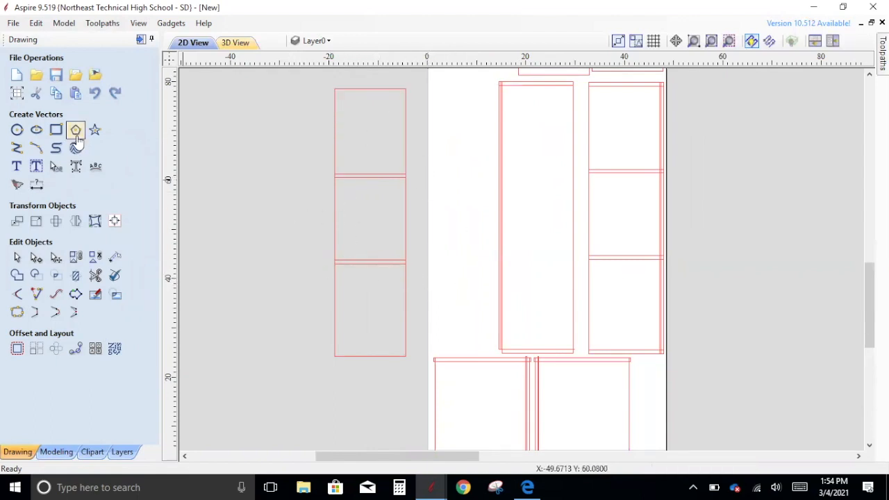
click(56, 130)
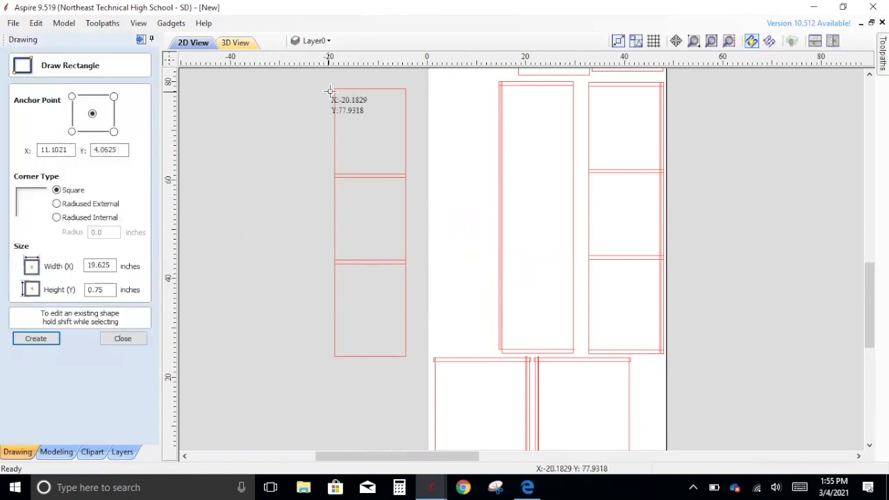
mouse_move(334, 89)
mouse_down()
mouse_move(361, 265)
mouse_move(396, 365)
mouse_move(410, 367)
mouse_move(402, 351)
mouse_up()
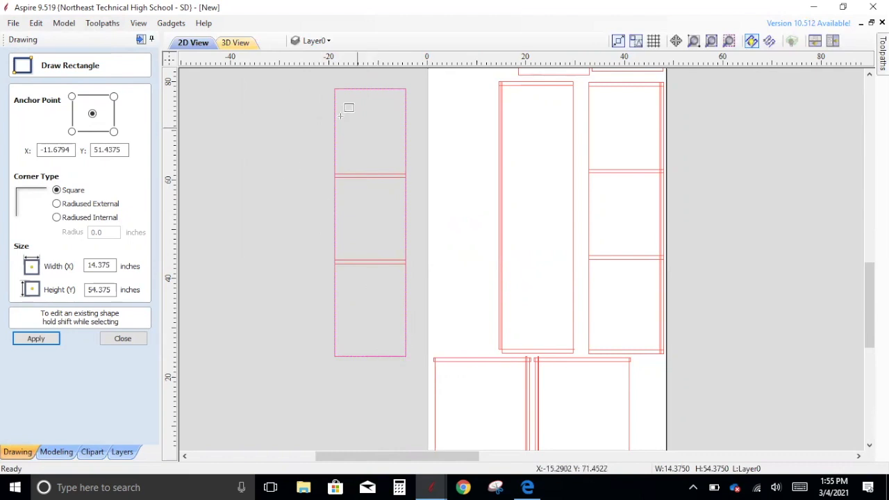
Draw a 0.75 inch high rectangle over the three-section panel's upper shelf strip and set its width to 14.875 inches about its center
scroll(363, 179, up, 4)
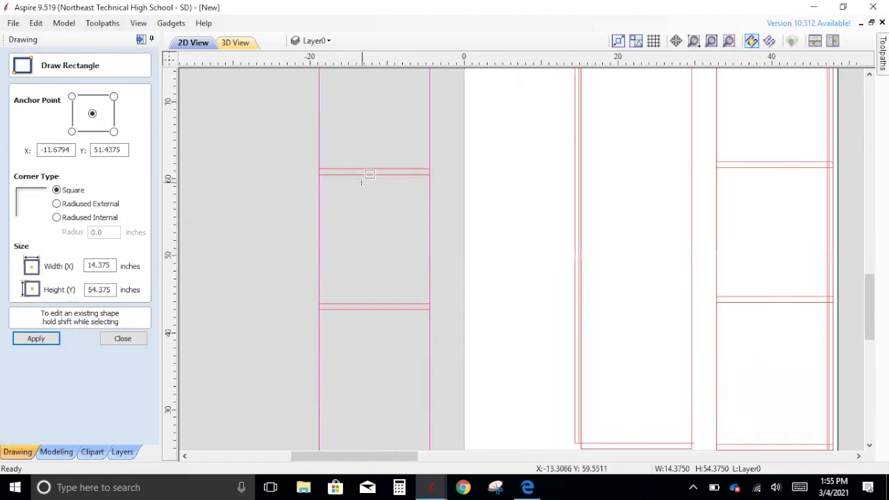
drag(280, 154, 495, 167)
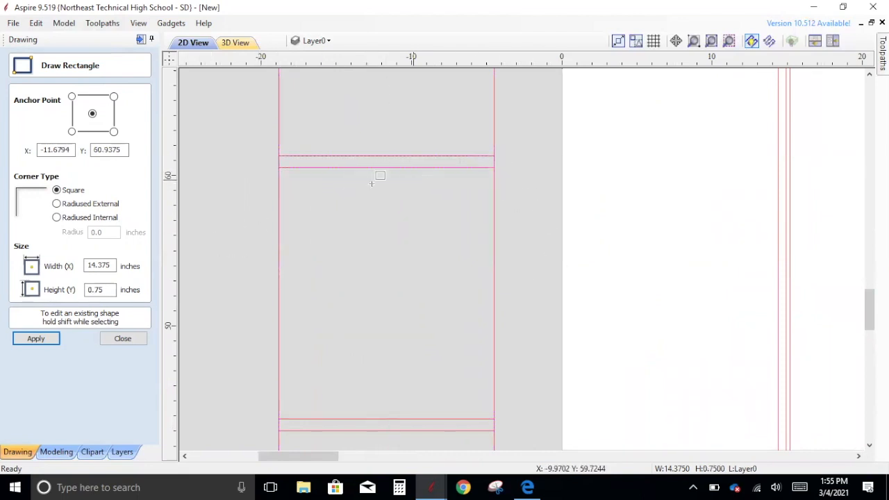
click(111, 265)
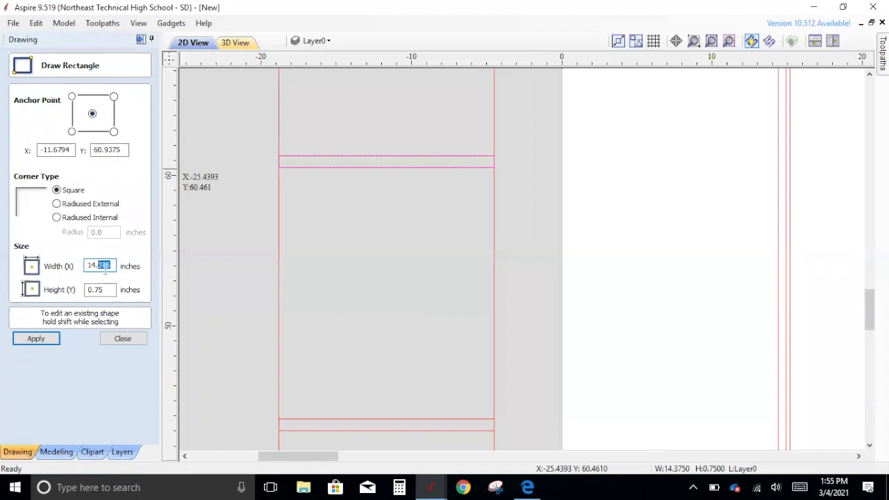
text(.8)
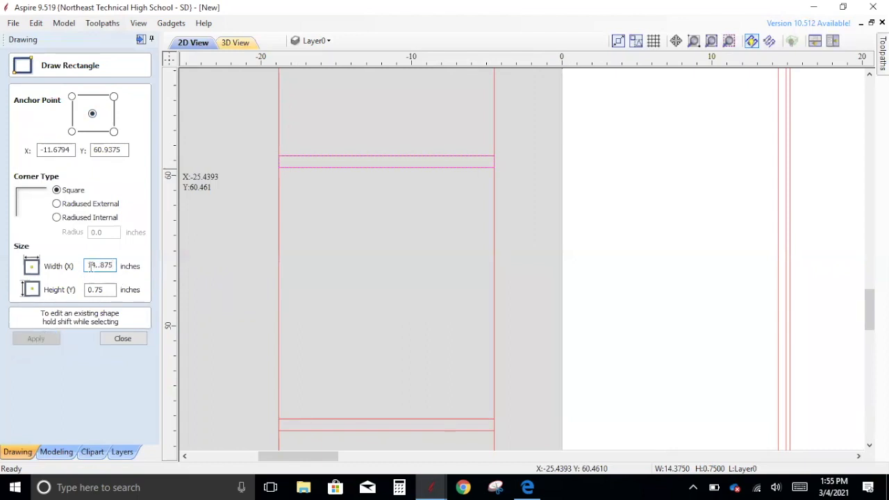
key(Return)
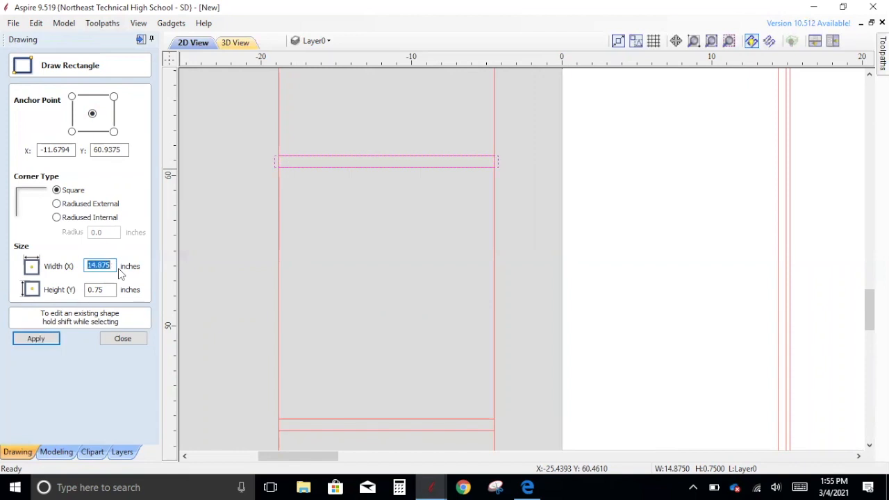
Draw a 0.75 inch high rectangle over the three-section panel's lower shelf strip and set its width to 14.875 inches
scroll(353, 367, down, 3)
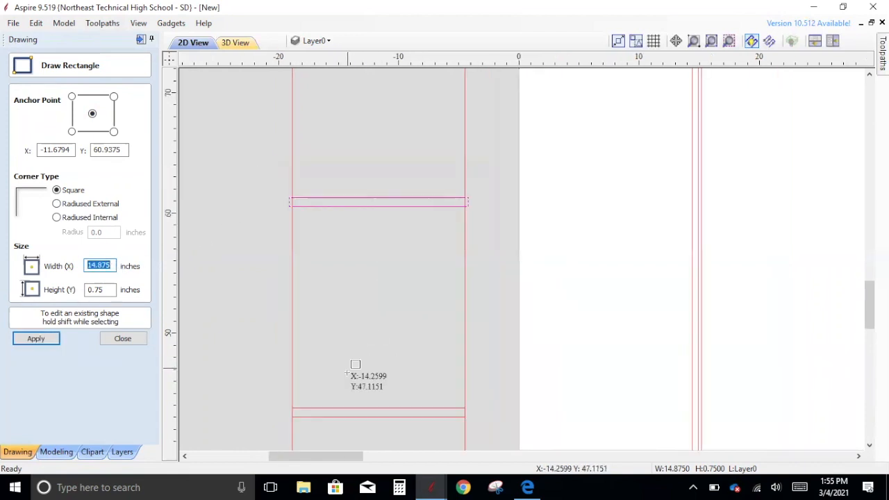
scroll(358, 432, up, 4)
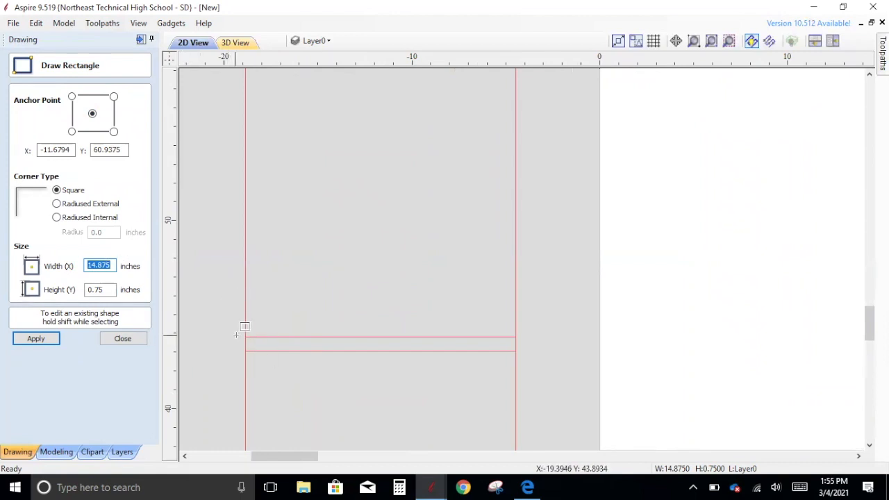
mouse_move(244, 334)
mouse_down()
mouse_move(333, 361)
mouse_move(520, 363)
mouse_move(526, 345)
mouse_move(513, 350)
mouse_up()
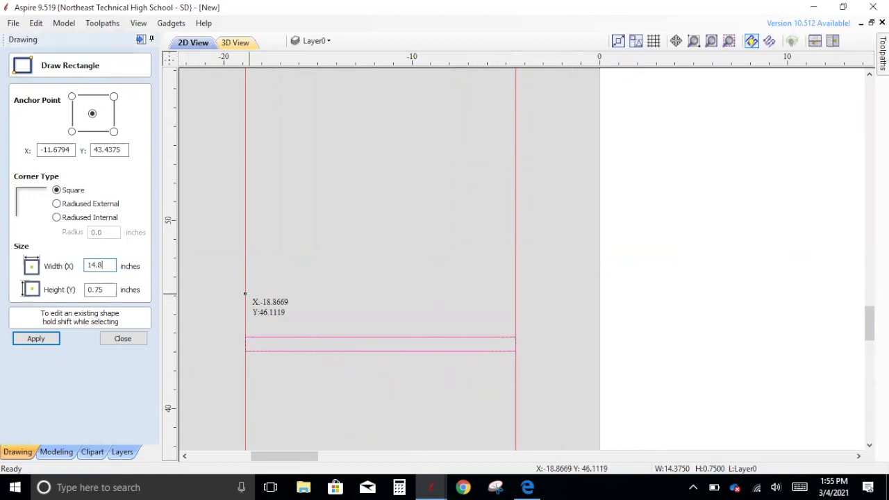
key(Return)
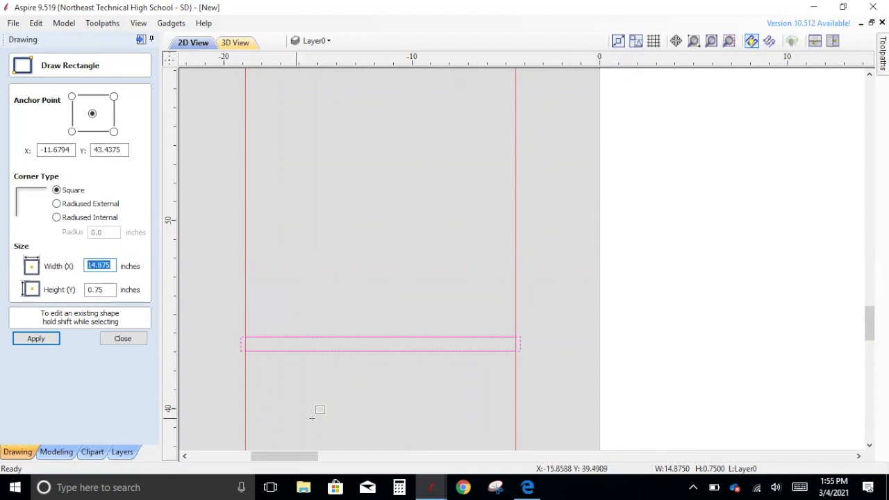
Examine the three-section panel's two overhanging strips and the edges and strips of the tall panels on the sheet
scroll(312, 417, down, 5)
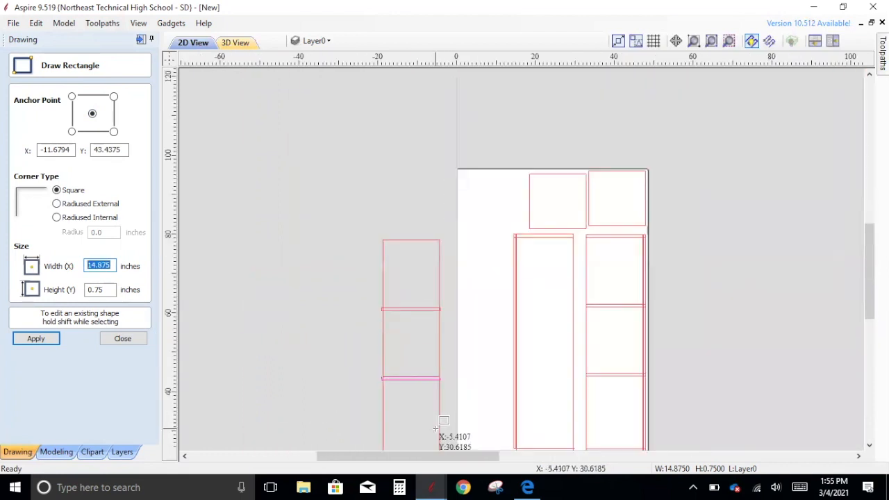
scroll(434, 429, down, 3)
scroll(420, 431, up, 6)
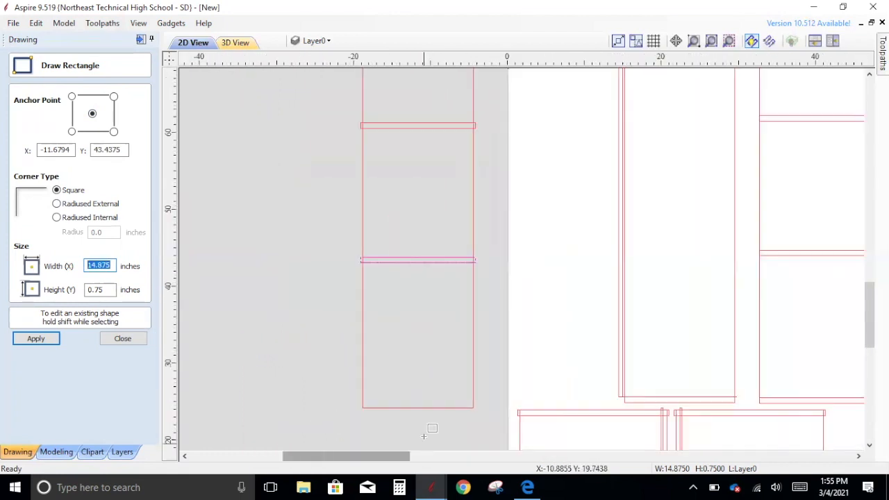
scroll(423, 435, down, 1)
click(123, 338)
click(383, 267)
click(433, 214)
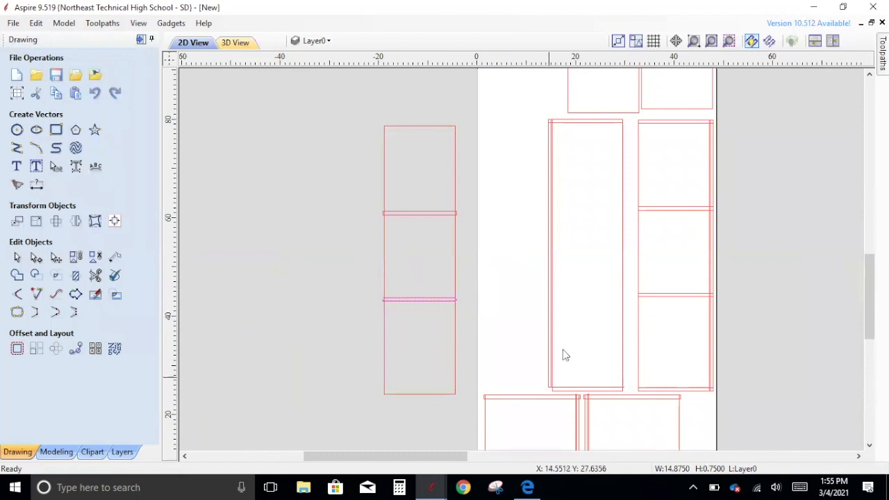
scroll(621, 375, up, 2)
scroll(645, 402, down, 1)
scroll(646, 362, up, 1)
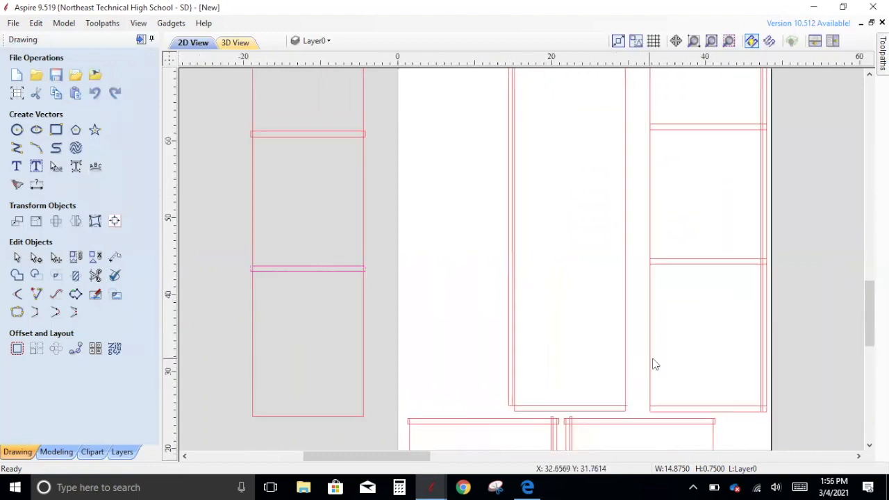
scroll(642, 361, down, 2)
scroll(681, 331, up, 1)
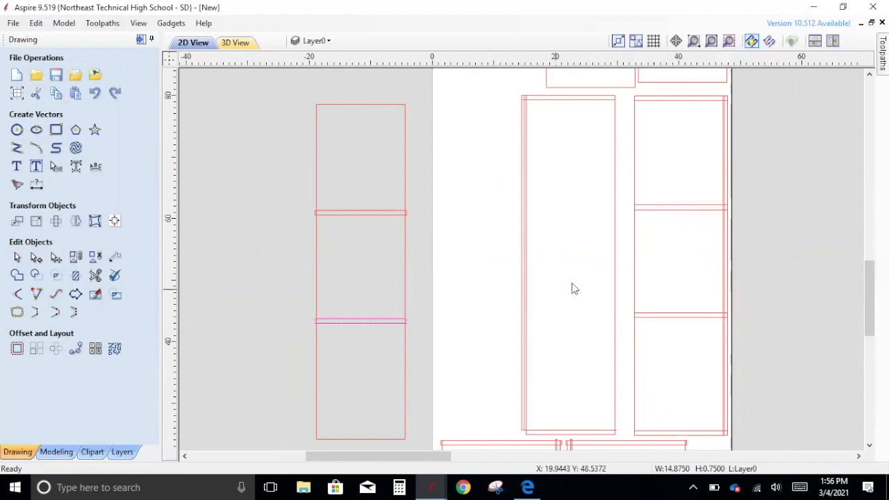
Try to draw a rectangle of about 14.625 by 55.125 inches over the outline of the tall middle panel on the sheet
click(56, 129)
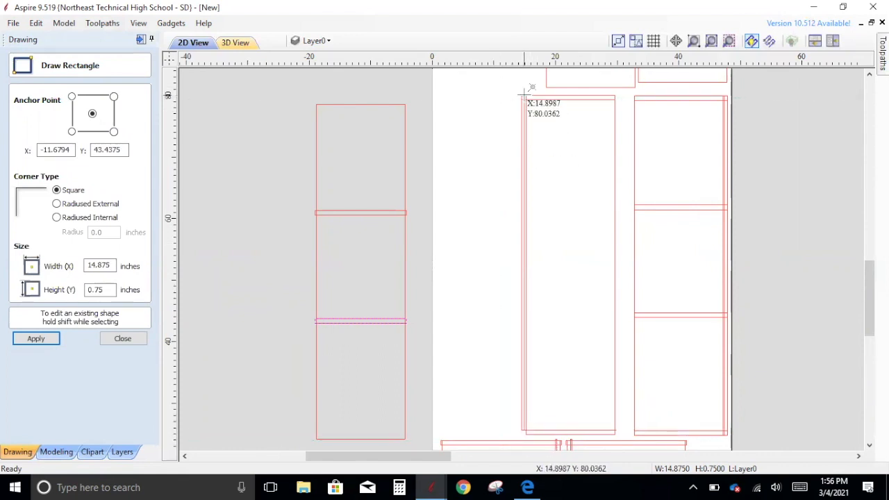
drag(522, 92, 612, 436)
scroll(556, 429, up, 3)
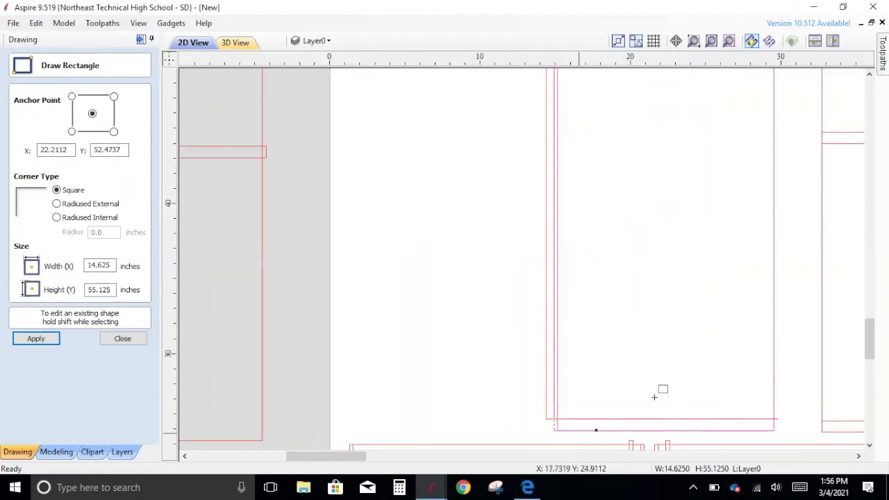
scroll(571, 324, down, 5)
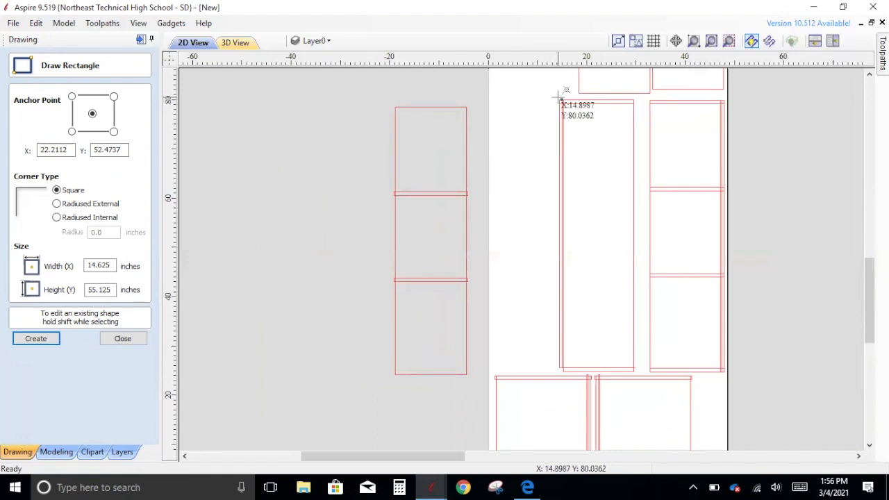
scroll(561, 101, up, 2)
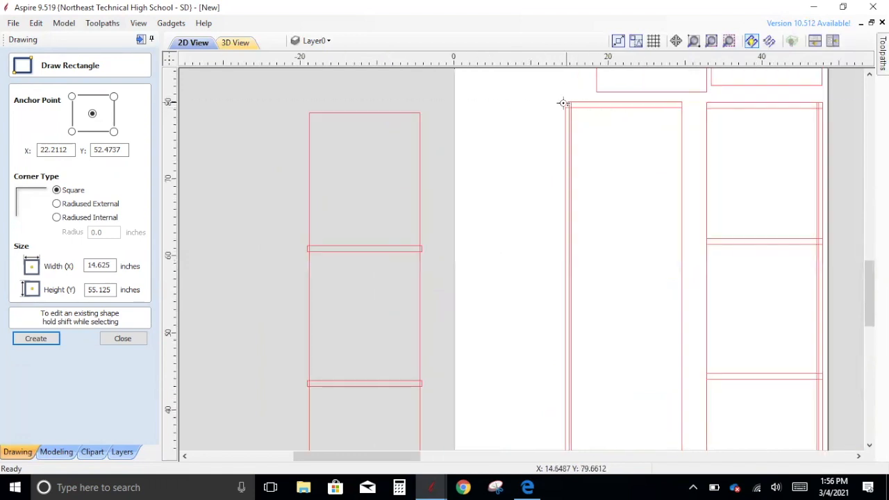
scroll(563, 104, up, 3)
click(566, 118)
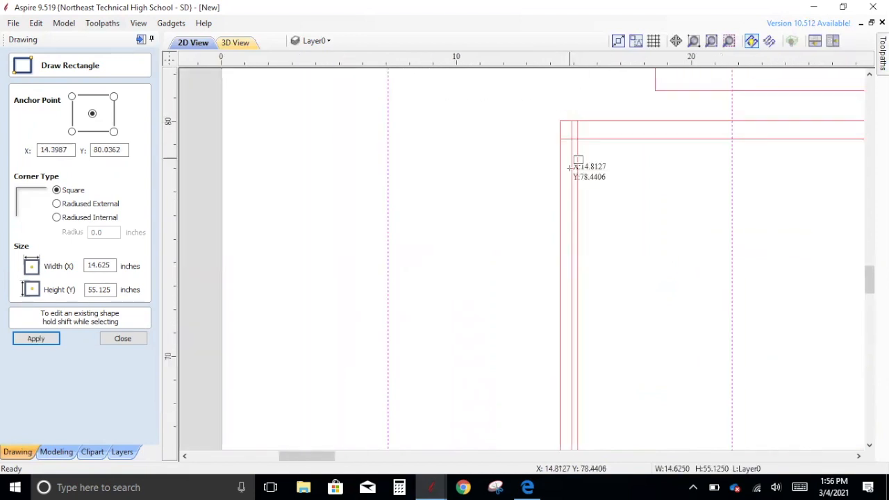
scroll(569, 218, down, 5)
scroll(571, 217, down, 1)
key(Escape)
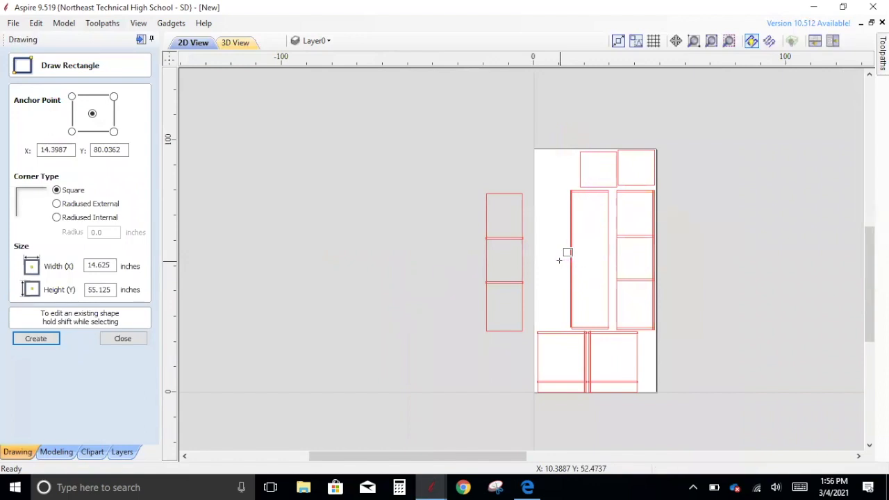
Draw a rectangle of about 15.125 by 27.56 inches over the upper half of the tall middle panel, starting at its outer corner
scroll(585, 200, up, 3)
scroll(572, 176, up, 1)
scroll(569, 178, down, 2)
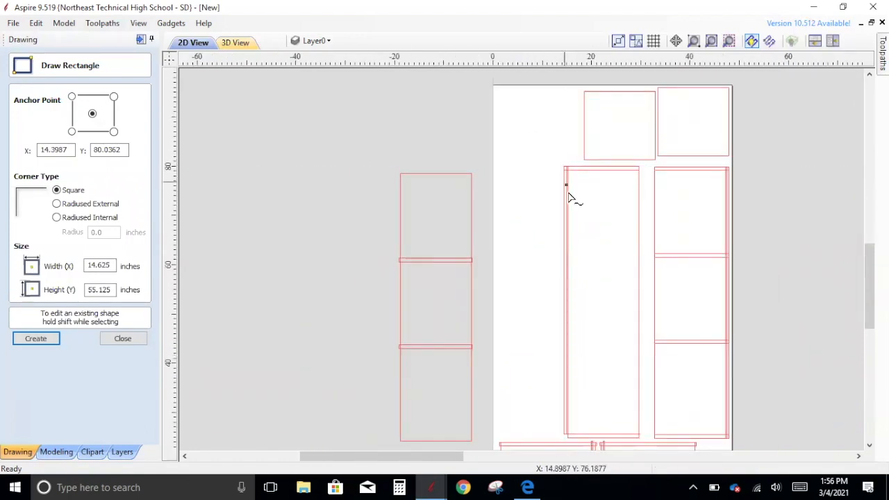
scroll(620, 185, up, 3)
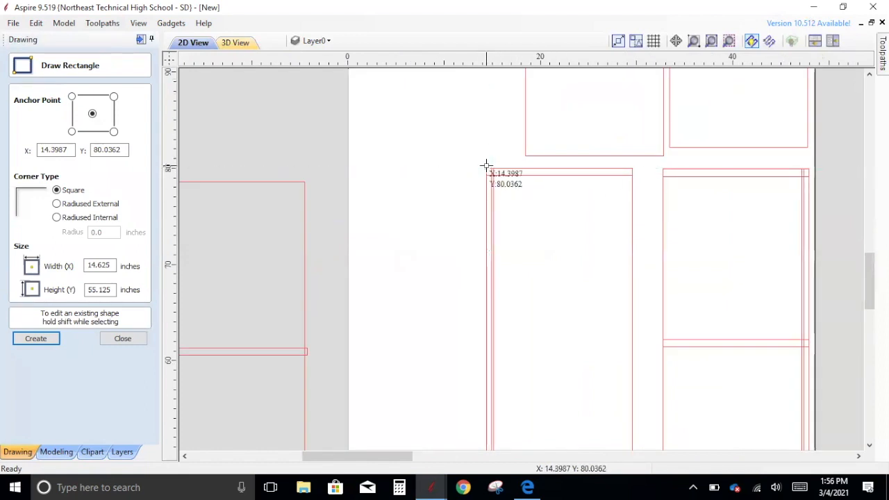
drag(618, 400, 632, 433)
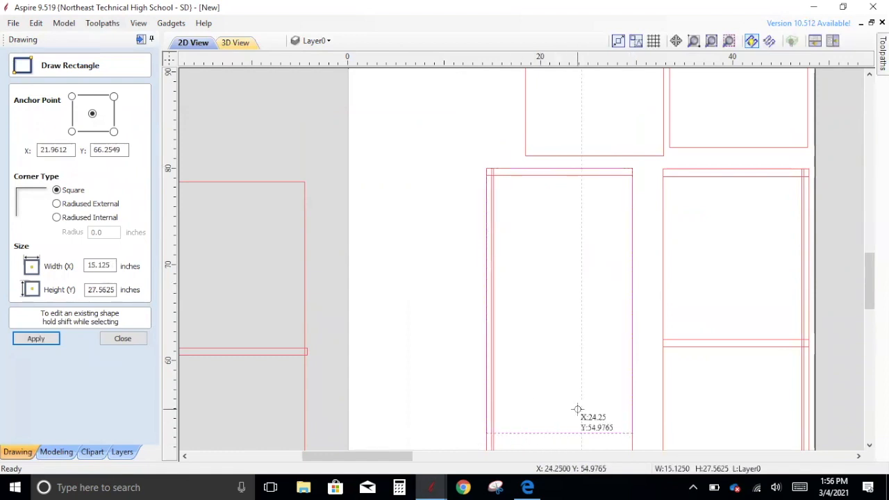
scroll(611, 375, down, 6)
scroll(643, 435, up, 5)
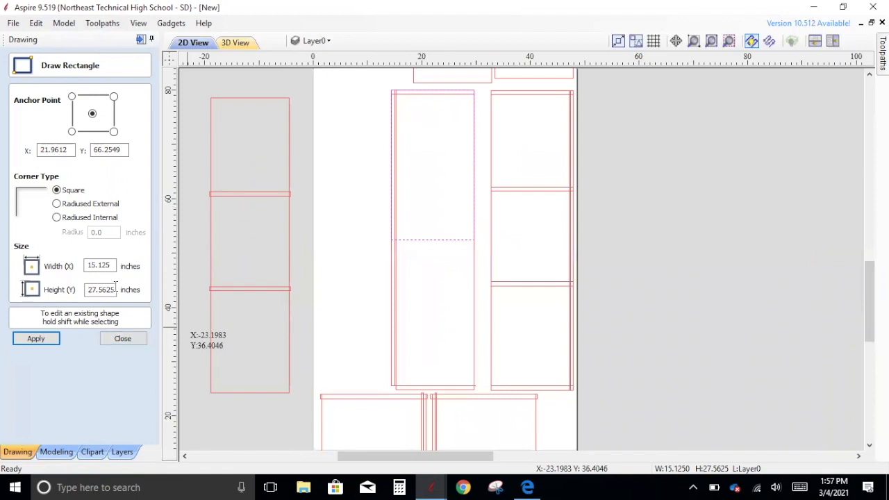
click(123, 339)
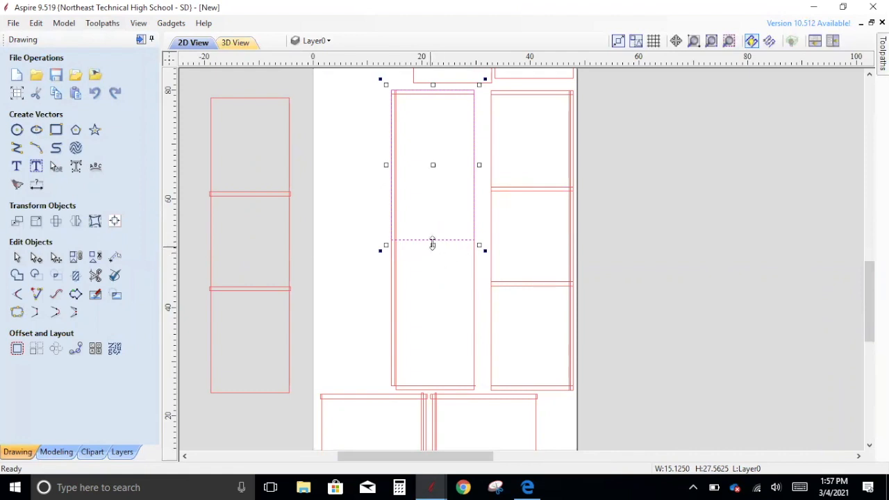
Stretch the new rectangle down to the tall middle panel's lower edge, making it 55.125 inches high
drag(433, 245, 432, 375)
scroll(425, 364, up, 3)
scroll(423, 361, up, 5)
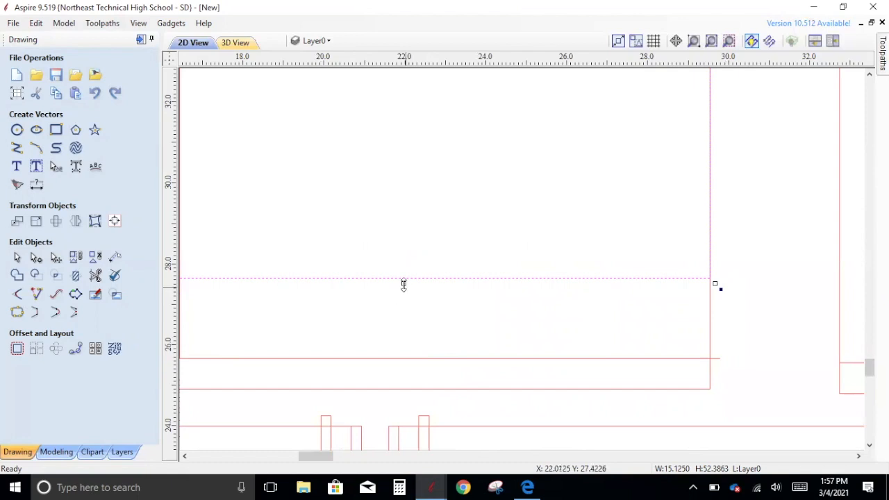
drag(403, 284, 405, 380)
scroll(431, 316, down, 5)
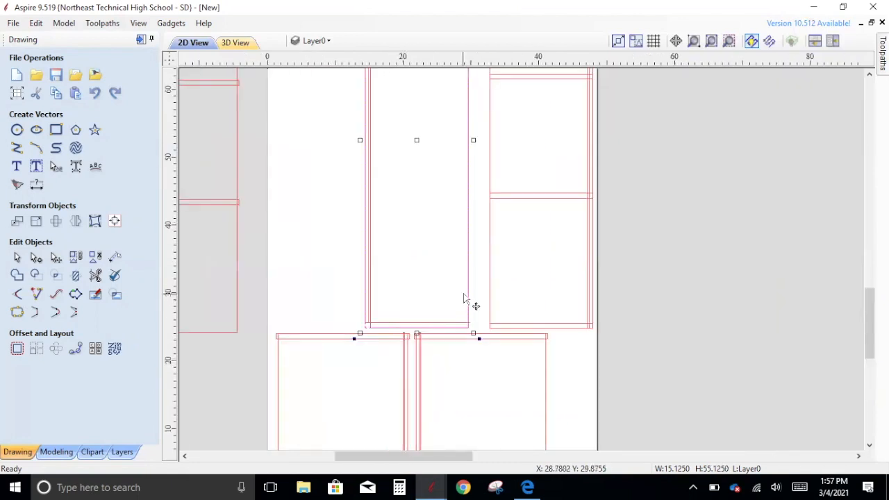
Examine the new outline's corners and edges against the tall middle panel's original lines and strips
scroll(431, 326, up, 5)
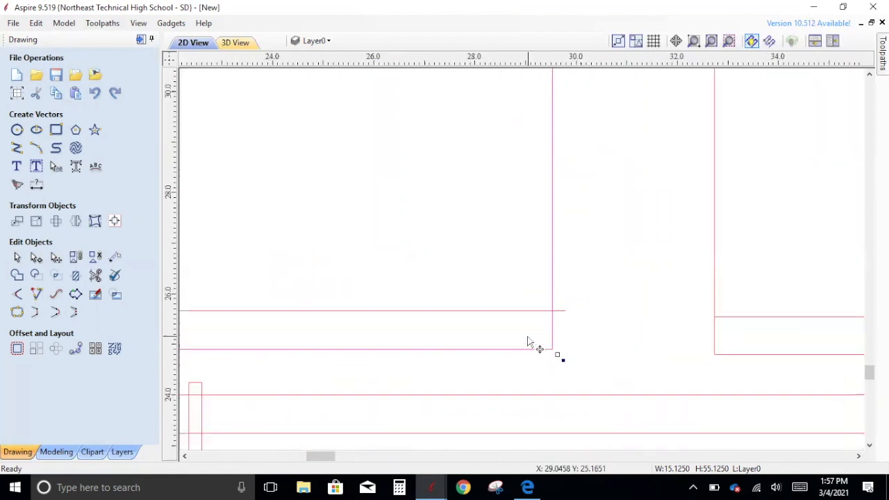
scroll(535, 345, down, 5)
scroll(536, 345, down, 3)
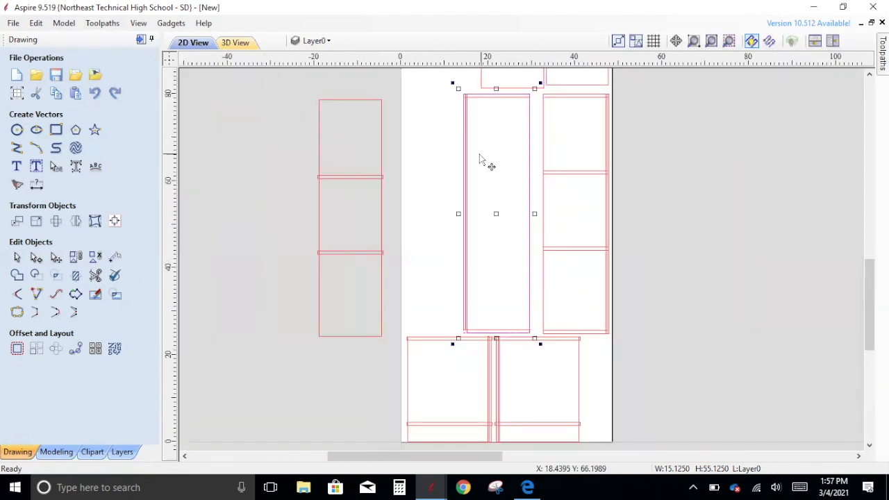
scroll(535, 89, up, 3)
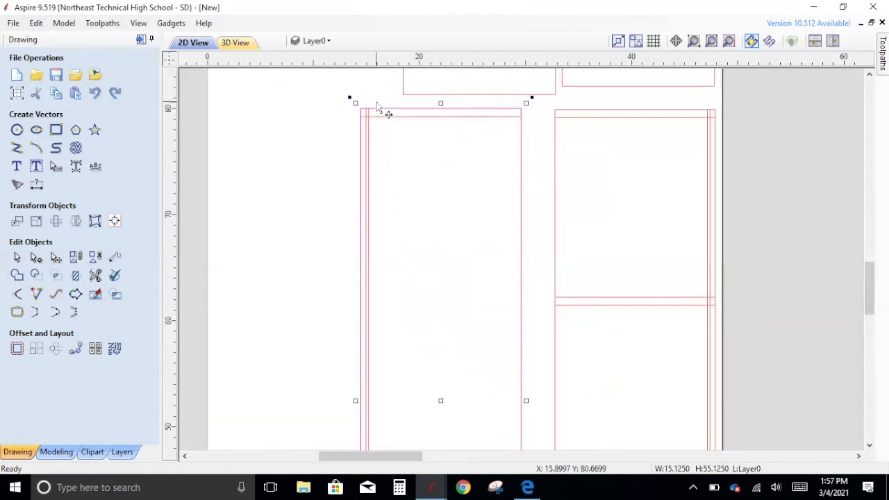
scroll(496, 270, down, 5)
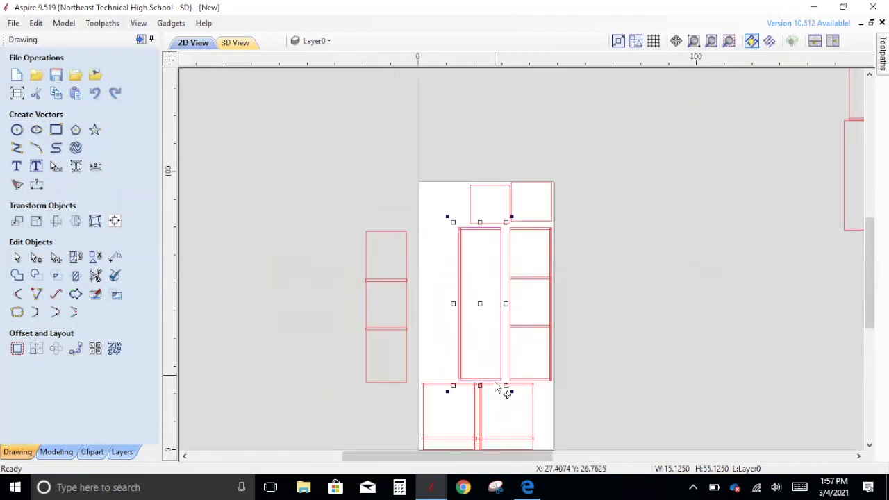
scroll(495, 385, up, 5)
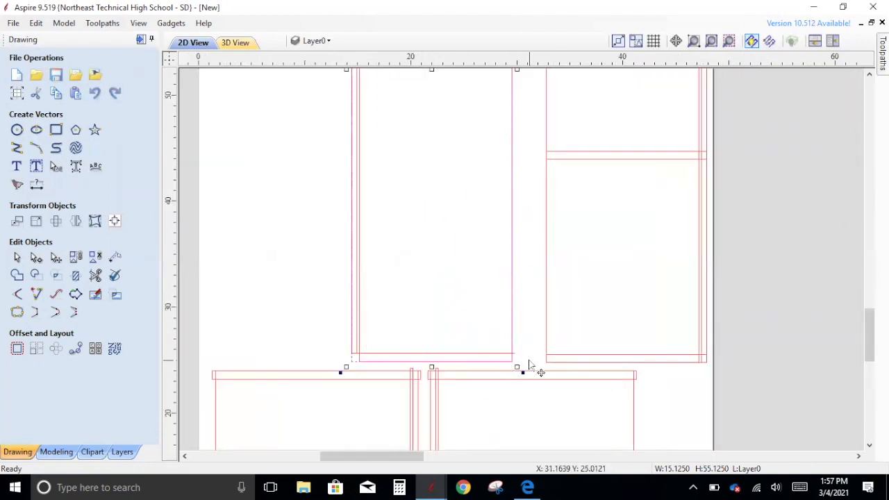
scroll(512, 327, down, 3)
scroll(503, 143, up, 1)
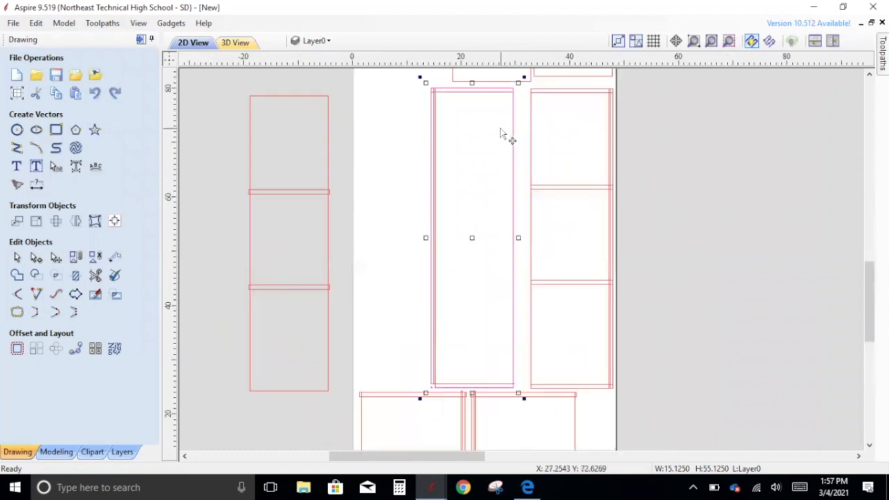
scroll(500, 128, up, 1)
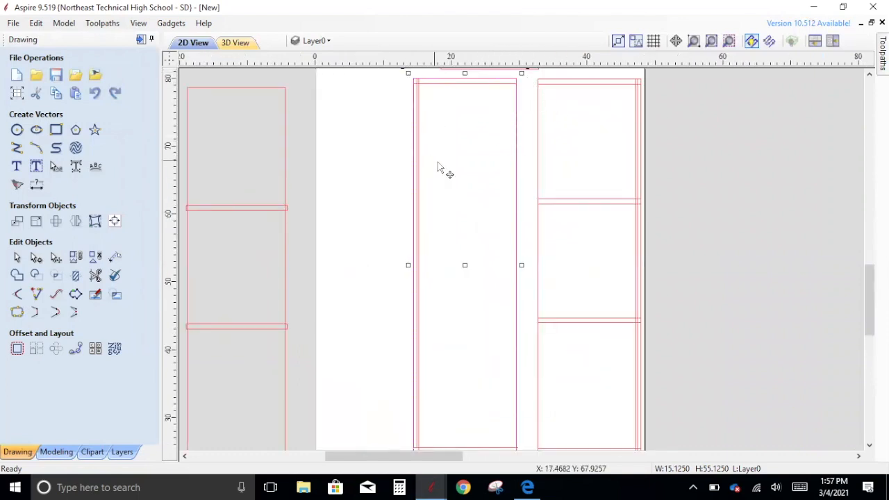
click(375, 154)
scroll(472, 93, up, 4)
scroll(500, 85, down, 5)
scroll(462, 96, up, 3)
scroll(438, 91, up, 4)
scroll(361, 109, down, 4)
scroll(291, 96, up, 4)
scroll(263, 91, up, 2)
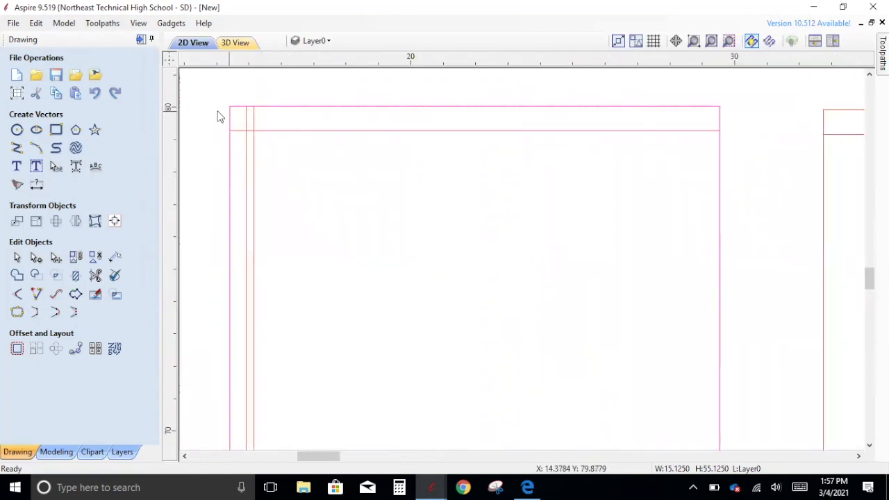
Draw a 0.75 inch high rectangle over the tall middle panel's top strip and set its width to 15.625 inches about its center
click(337, 200)
click(57, 131)
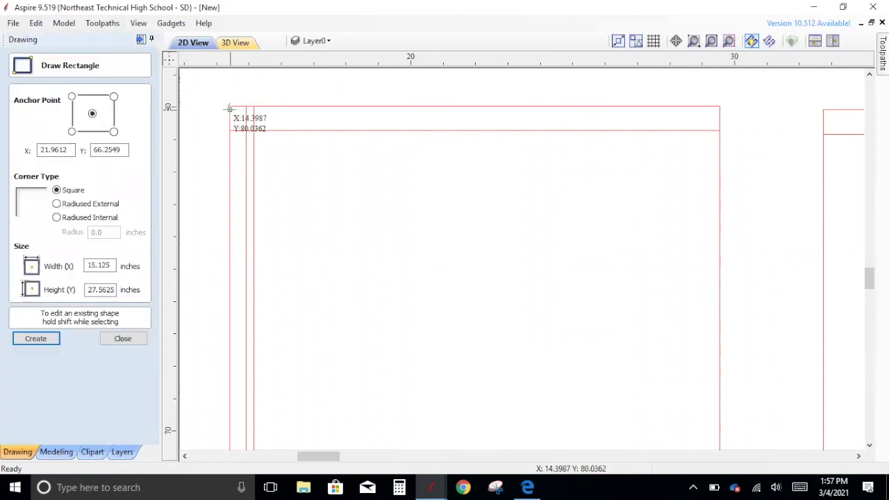
drag(230, 109, 720, 131)
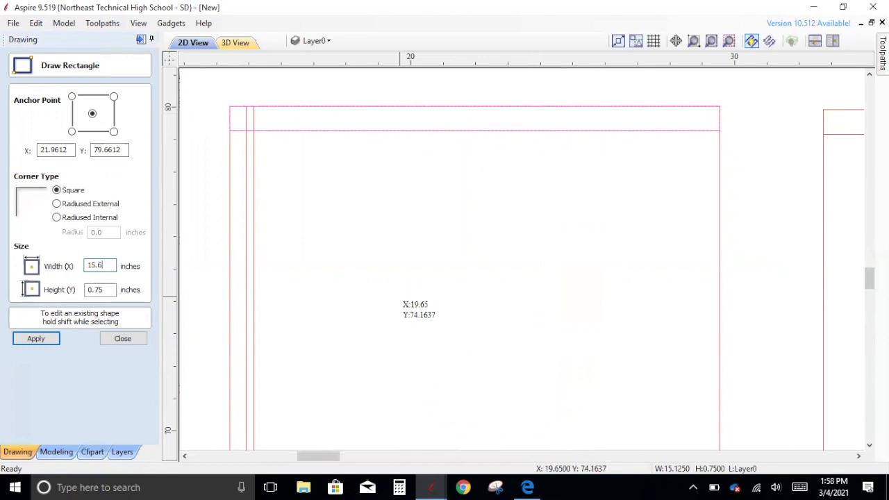
key(Return)
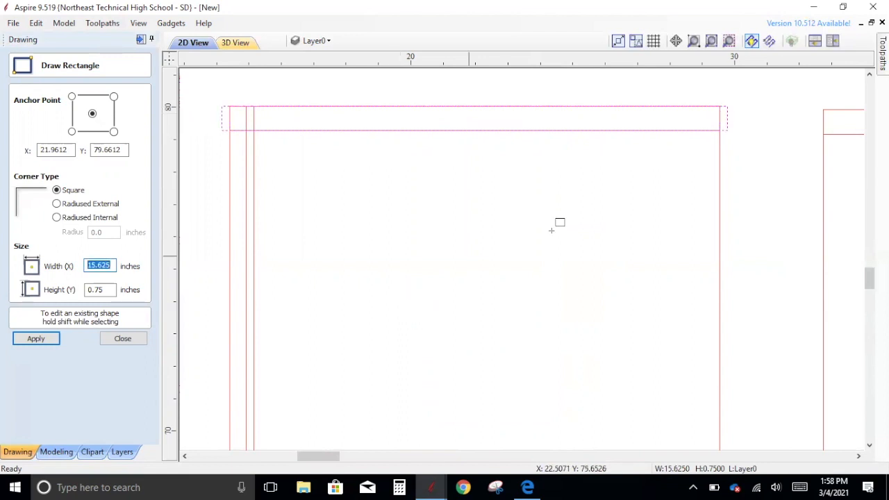
Draw a 0.75 inch high rectangle over the tall middle panel's bottom strip and set its width to 15.625 inches about its center
scroll(521, 137, down, 6)
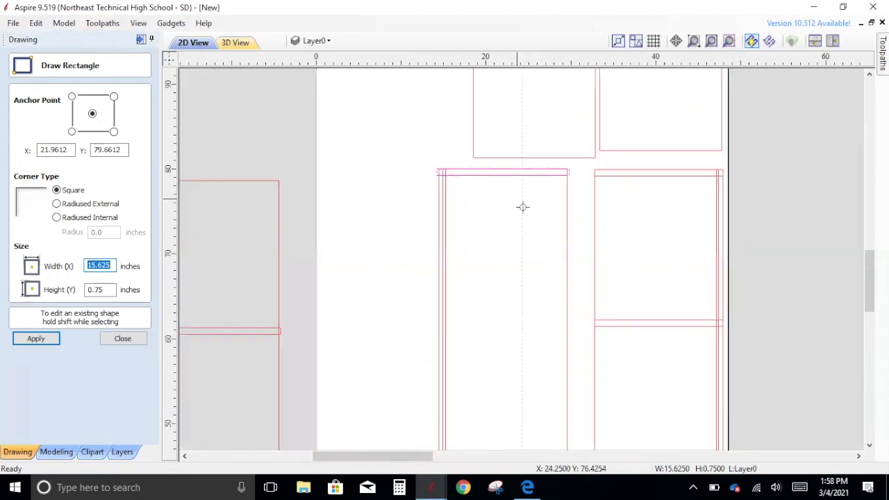
scroll(551, 423, up, 5)
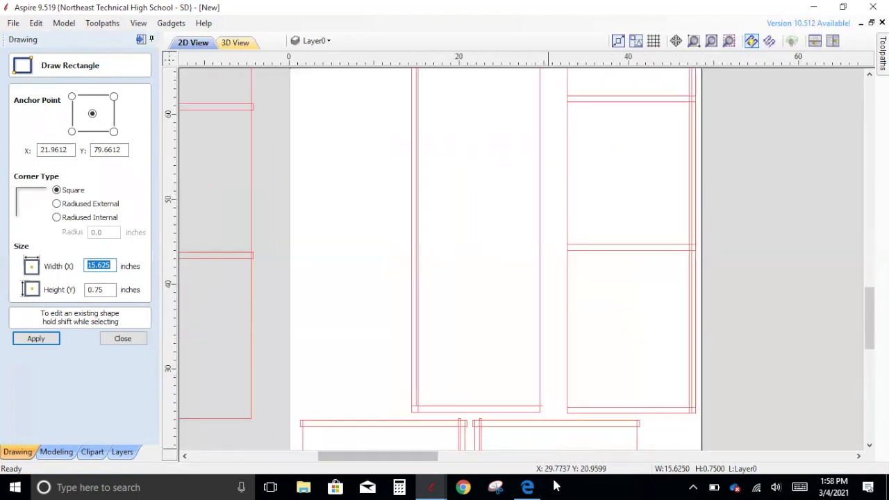
scroll(517, 425, up, 4)
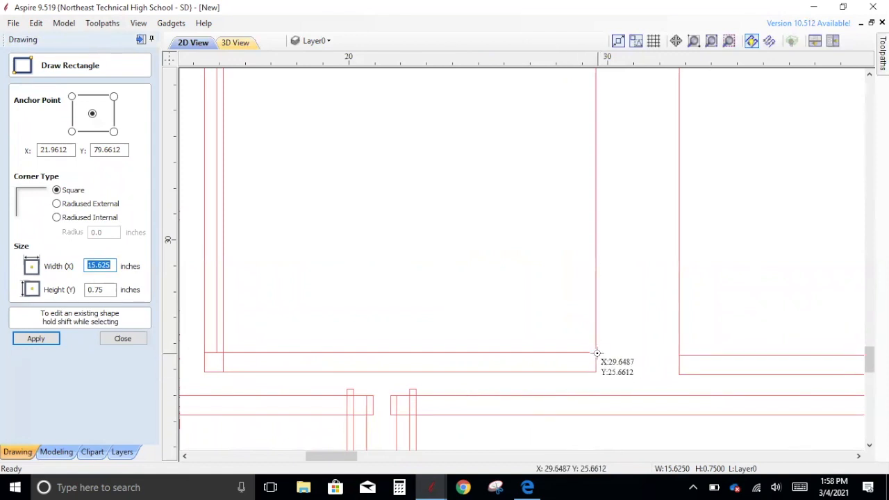
scroll(591, 359, up, 1)
scroll(611, 359, down, 1)
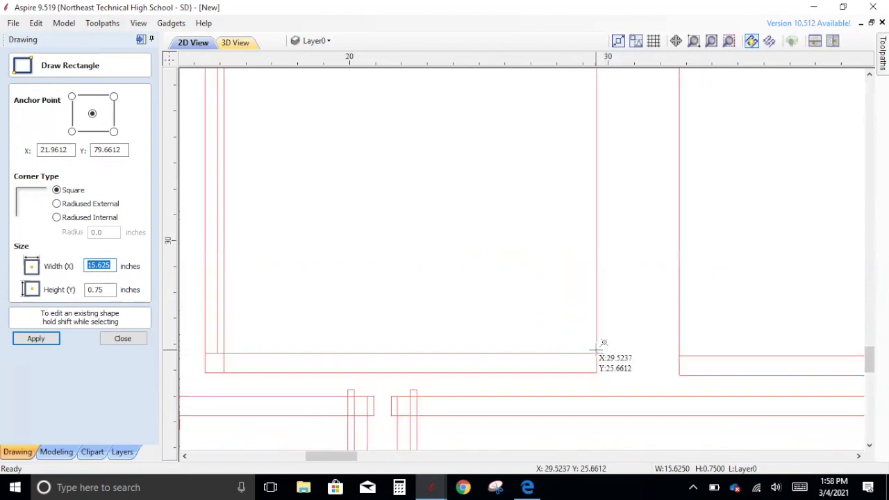
drag(598, 353, 206, 375)
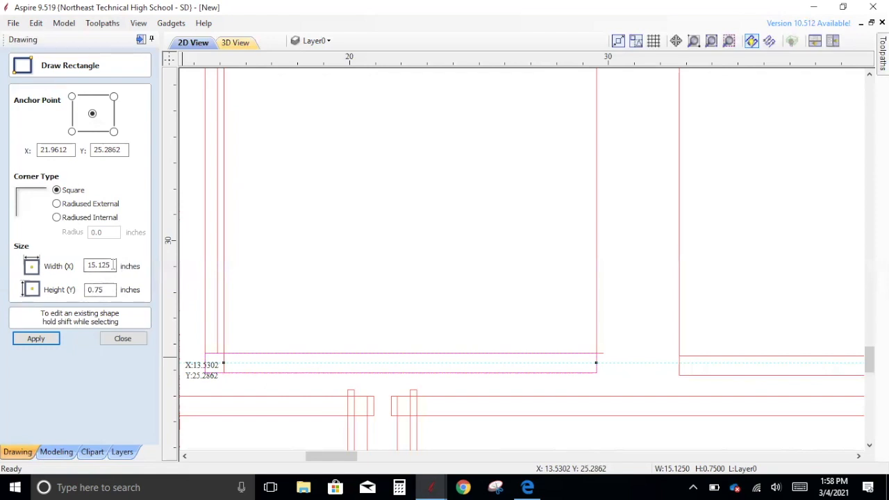
drag(112, 264, 53, 264)
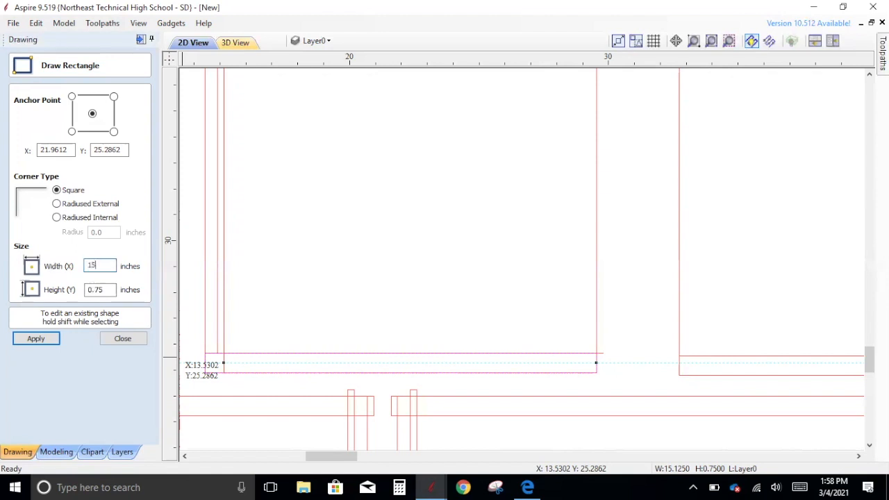
text(15.625)
key(Return)
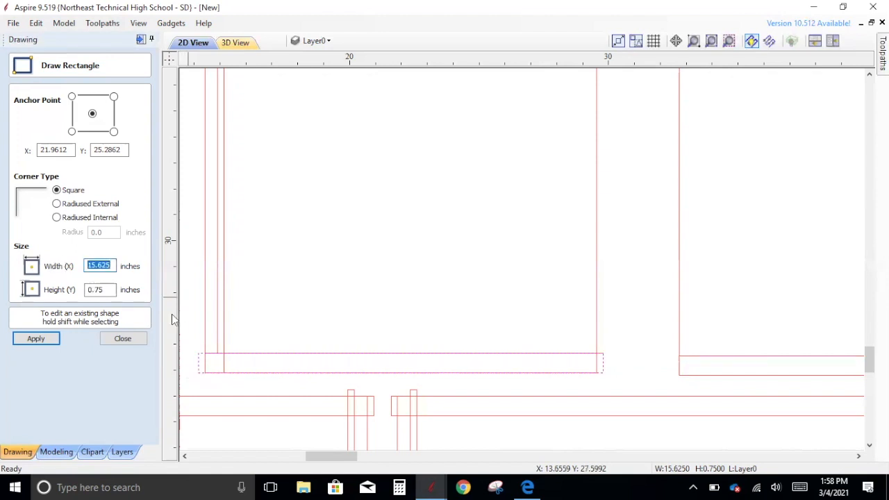
Draw a 0.25 inch wide rectangle over the tall middle panel's vertical dado strip, about 5.56 inches long from the panel's top edge
scroll(317, 347, down, 3)
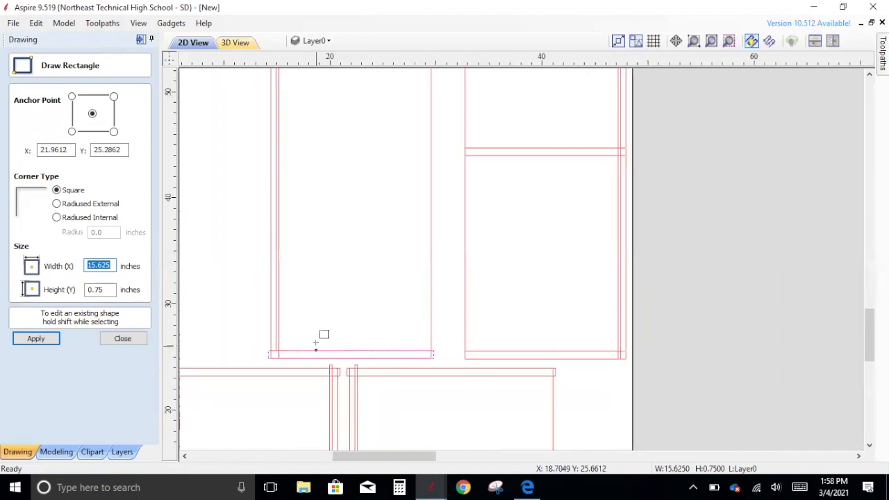
scroll(307, 282, down, 3)
scroll(320, 132, up, 1)
scroll(306, 85, down, 4)
scroll(308, 82, up, 5)
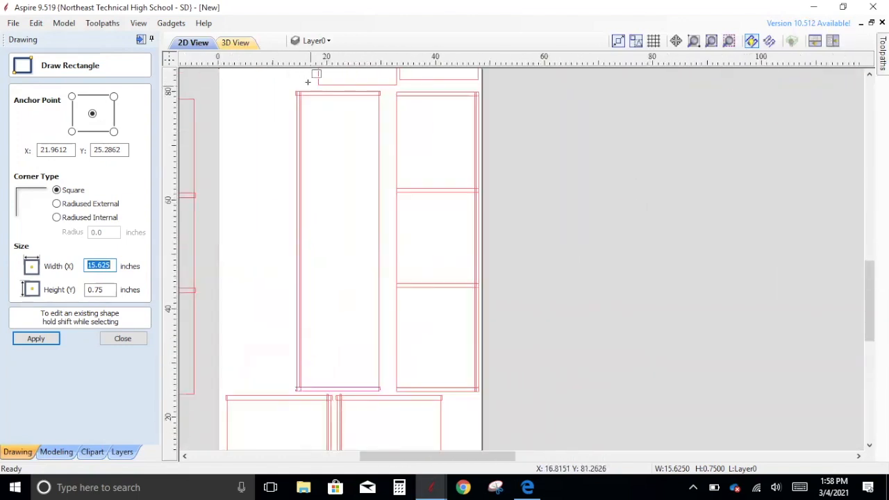
scroll(308, 82, up, 4)
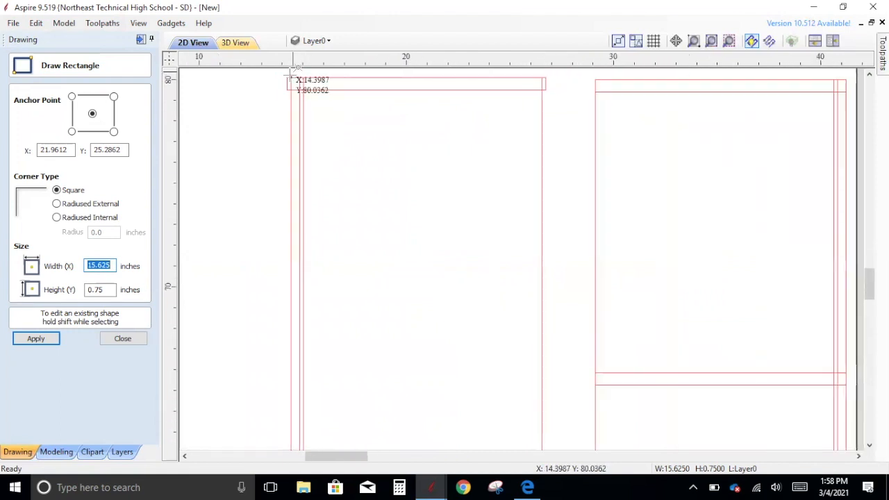
scroll(293, 72, up, 4)
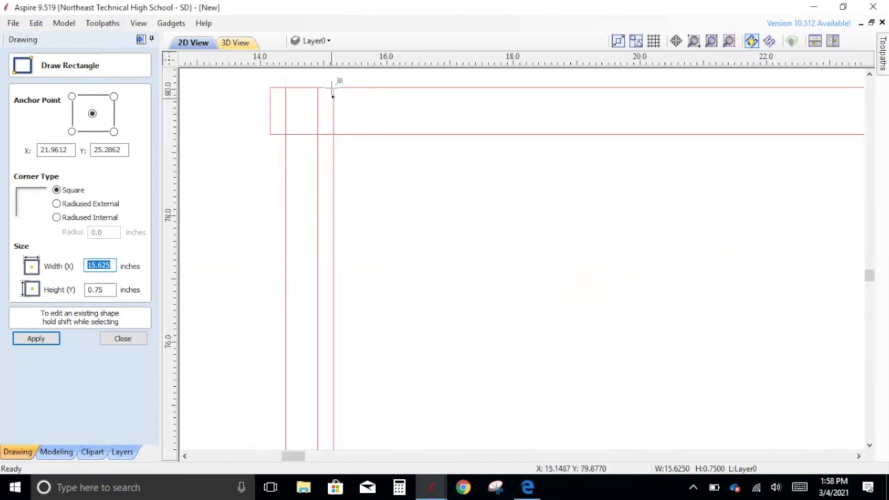
click(317, 83)
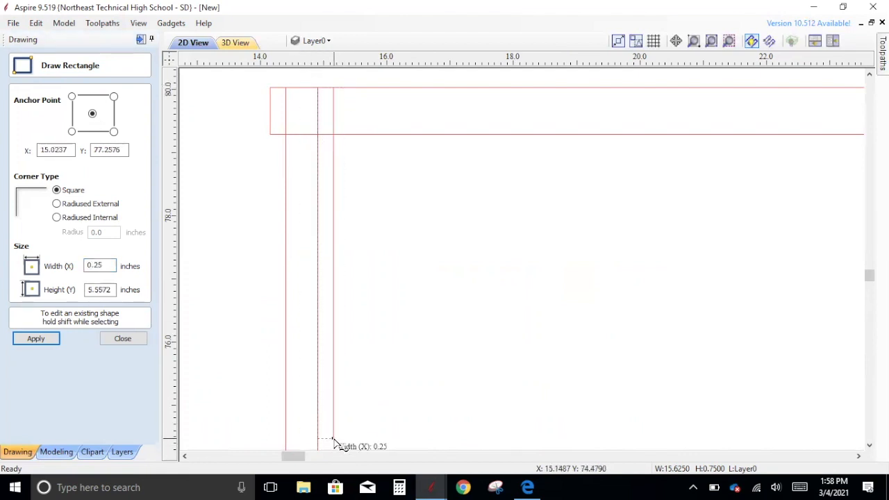
click(333, 442)
Stretch the new 0.25 inch wide rectangle down along the tall middle panel's vertical strip to about 38.76 inches high
scroll(335, 438, down, 10)
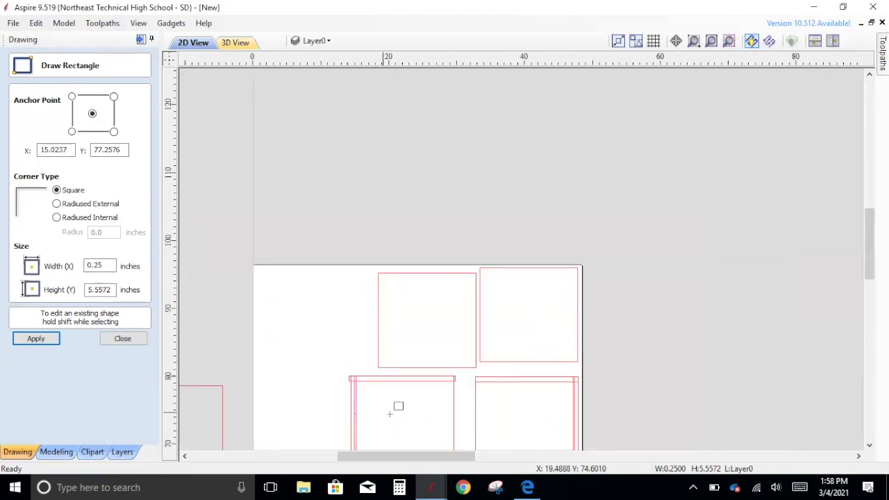
scroll(375, 439, down, 6)
scroll(388, 438, up, 3)
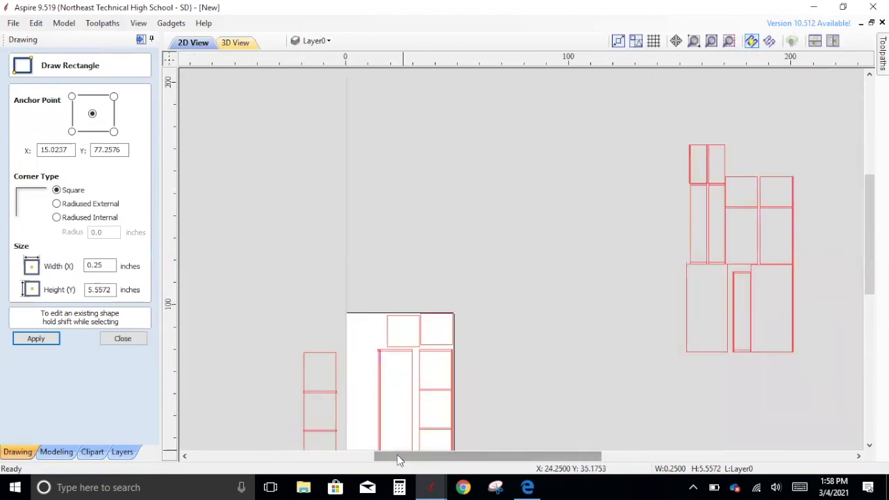
scroll(379, 430, up, 4)
scroll(374, 309, up, 1)
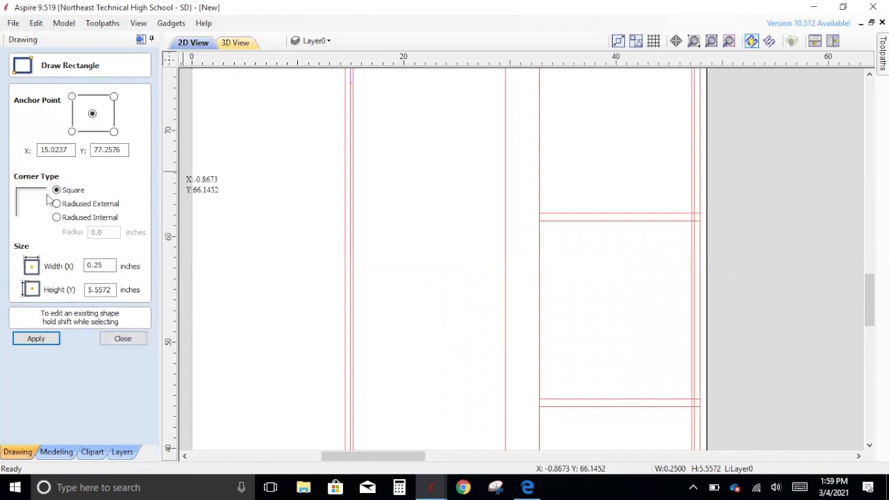
click(125, 337)
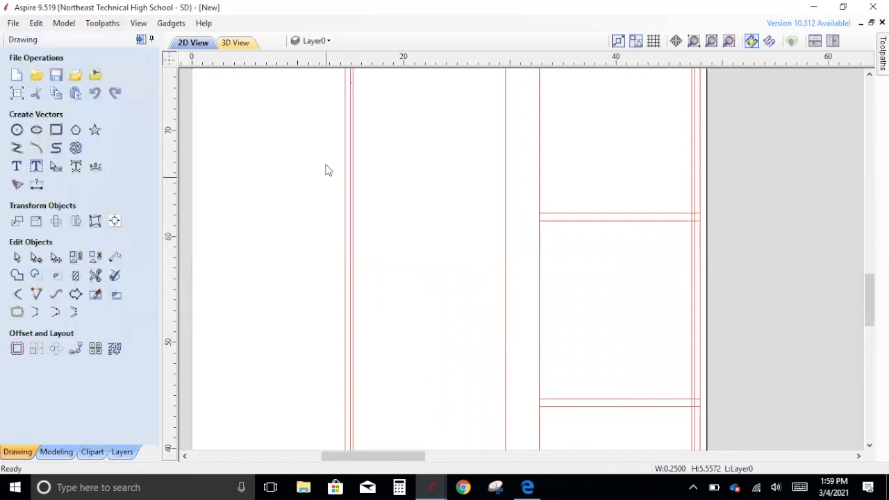
click(352, 86)
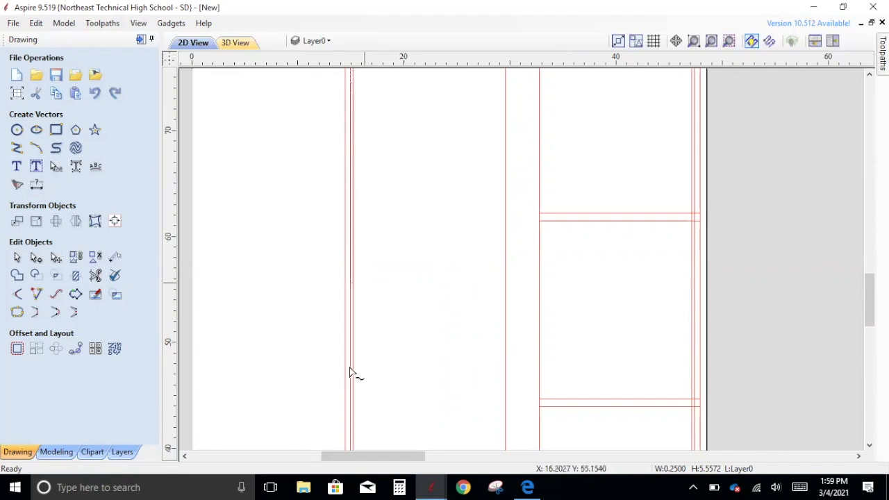
click(352, 438)
Extend the vertical strip rectangle to align with the tall middle panel's lower edge, making it 55.125 inches high
scroll(387, 437, down, 6)
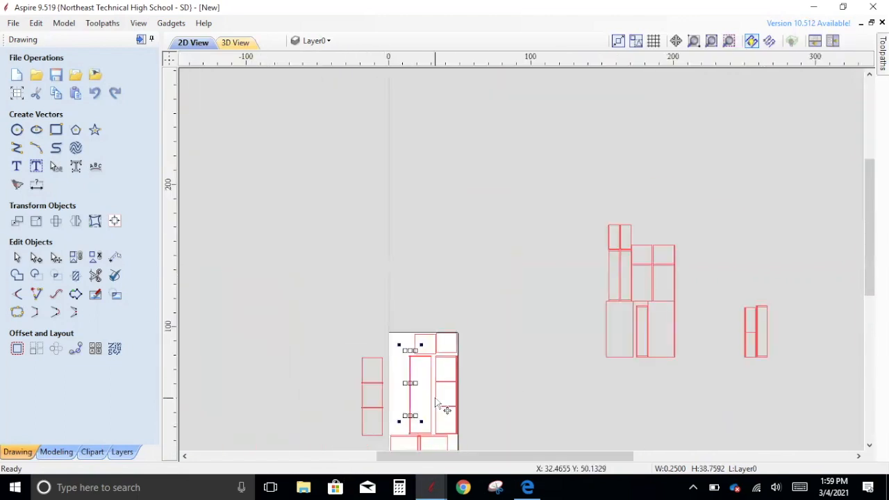
scroll(435, 400, up, 7)
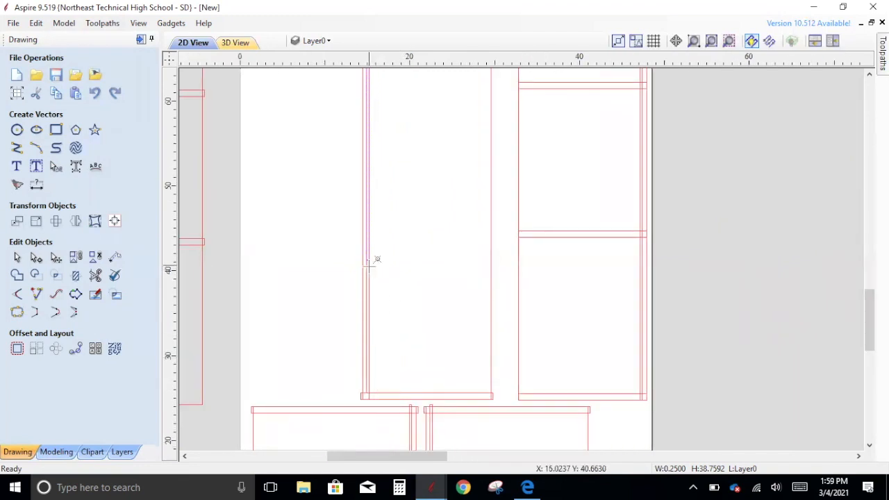
drag(369, 266, 367, 407)
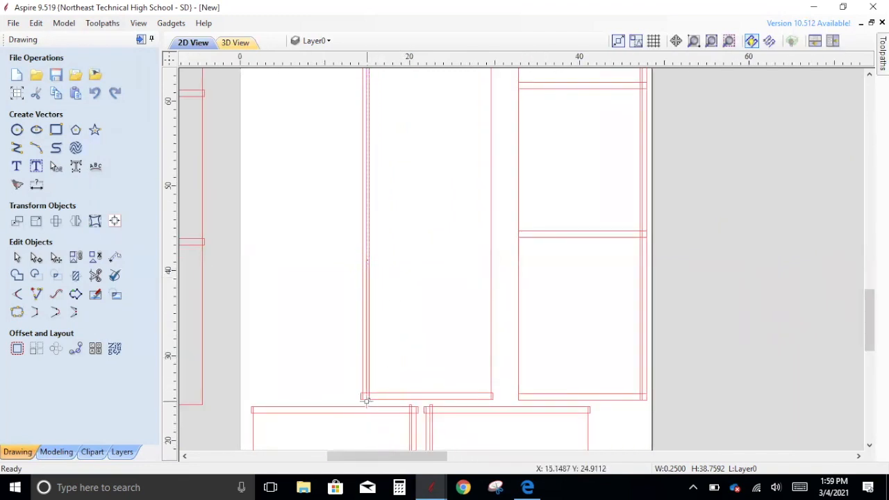
drag(373, 391, 373, 379)
scroll(369, 425, up, 8)
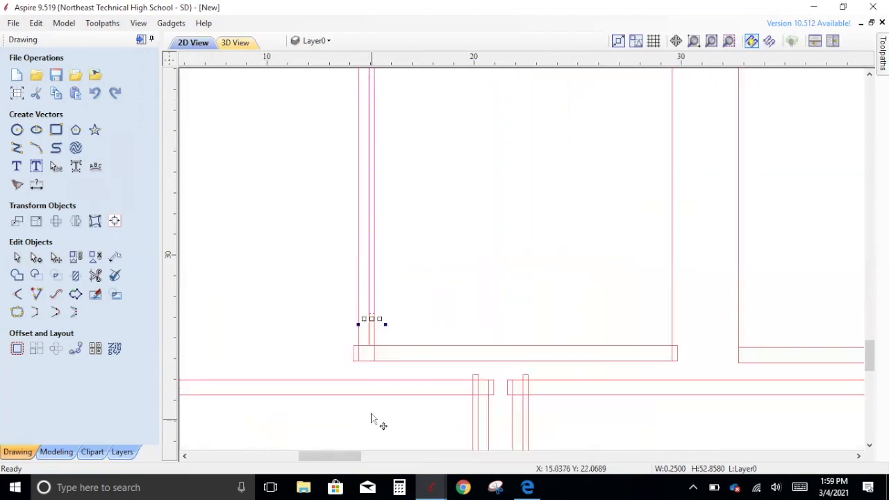
drag(377, 267, 373, 355)
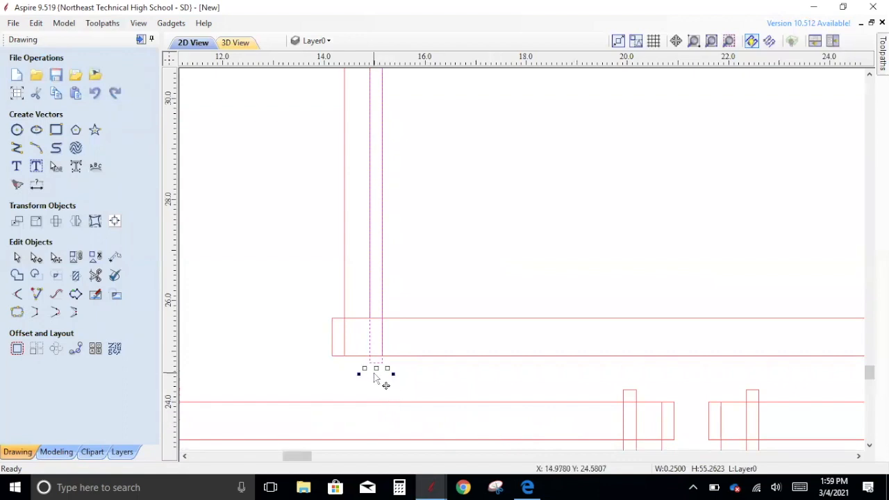
drag(377, 369, 380, 355)
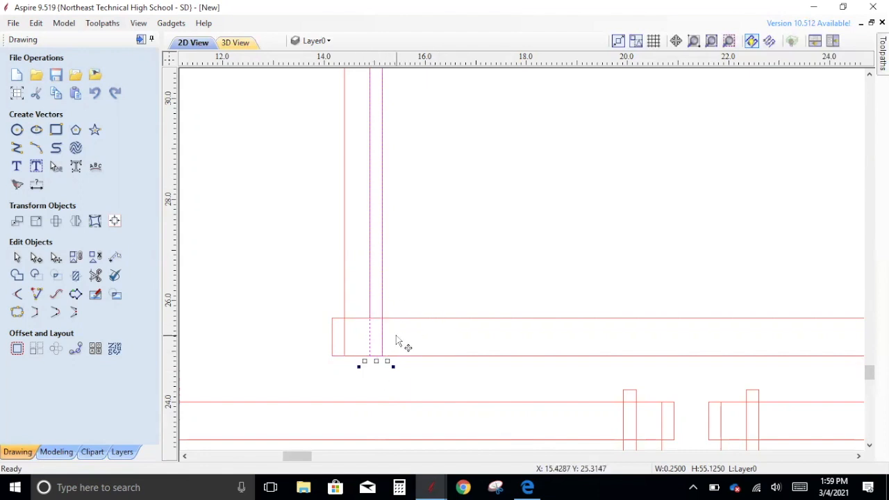
Set the vertical strip rectangle's height to 55.625 inches about its center so it overhangs both panel ends
click(58, 135)
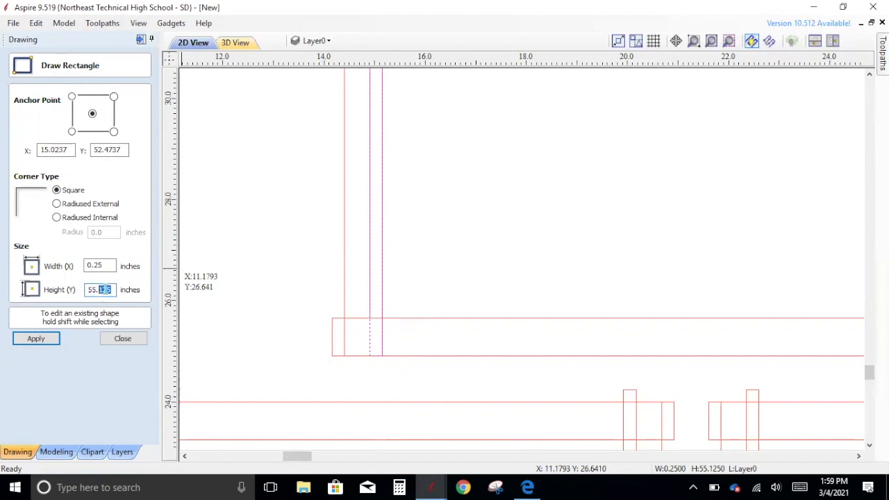
key(Return)
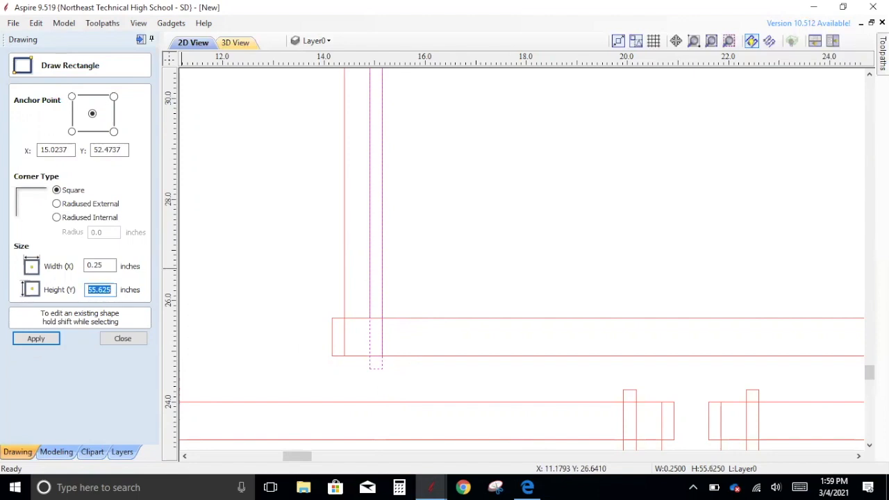
scroll(403, 332, down, 5)
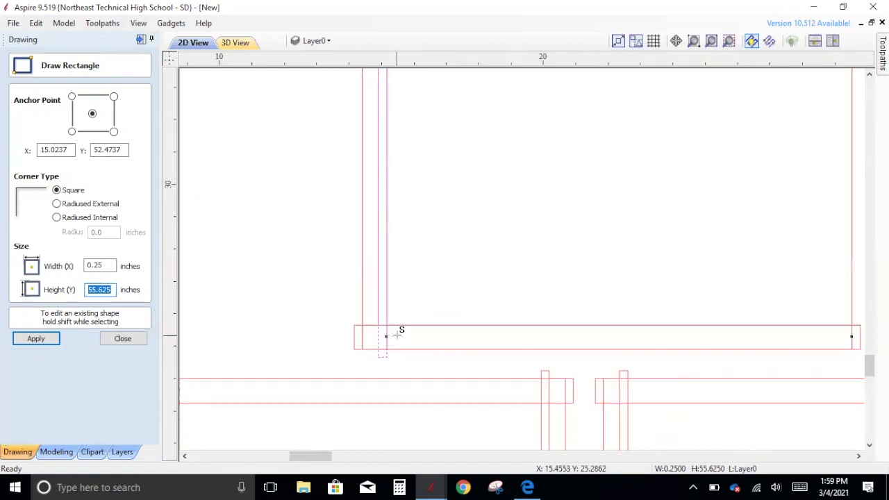
scroll(428, 308, down, 3)
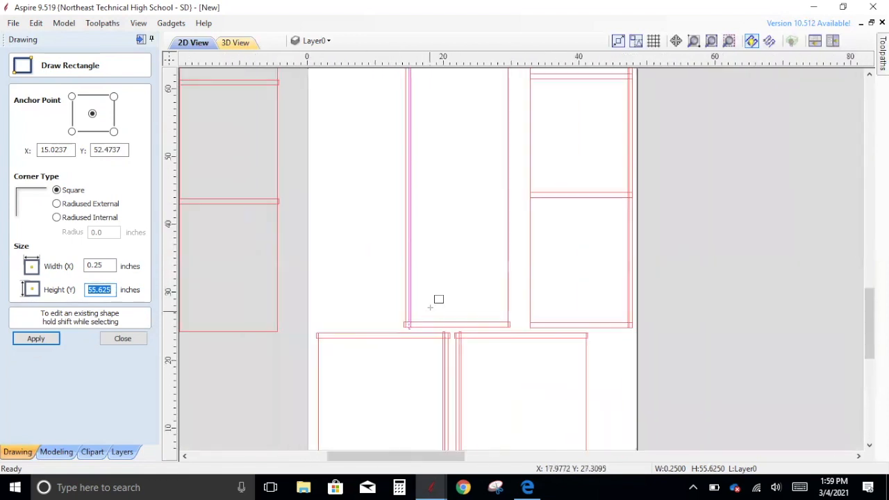
scroll(452, 256, down, 2)
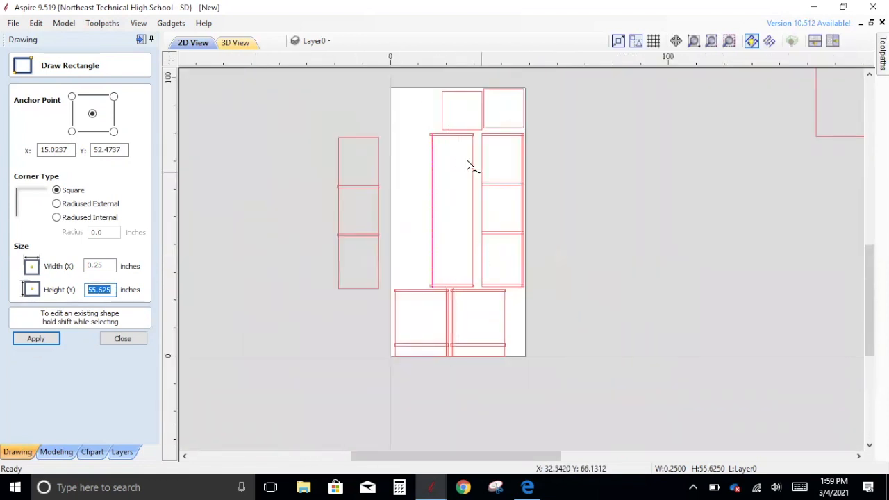
click(122, 339)
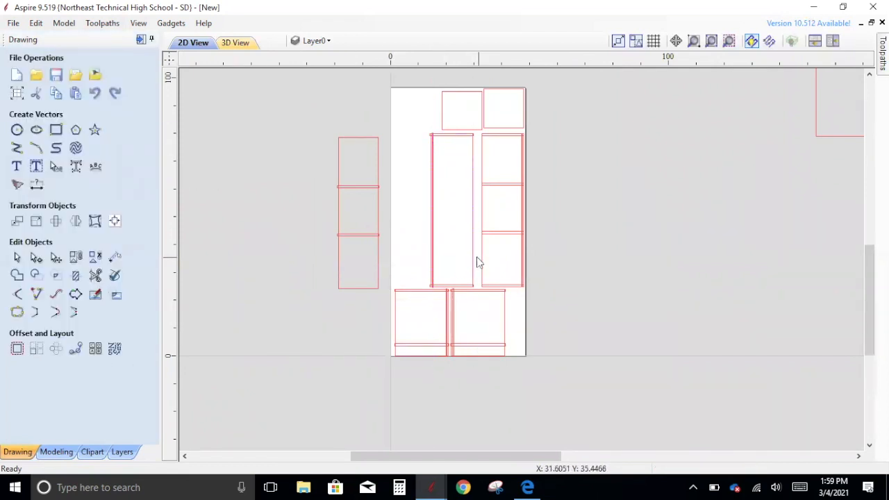
Select the tall middle panel's outline and examine it with its strips beside the neighbouring three-section panel
click(463, 287)
click(475, 279)
scroll(545, 168, up, 3)
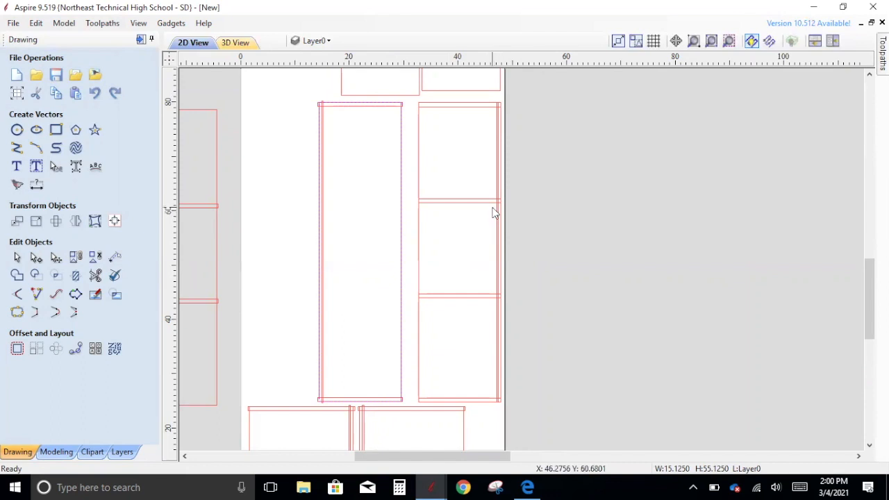
scroll(491, 422, up, 1)
scroll(507, 455, down, 2)
scroll(494, 422, up, 2)
scroll(477, 260, down, 3)
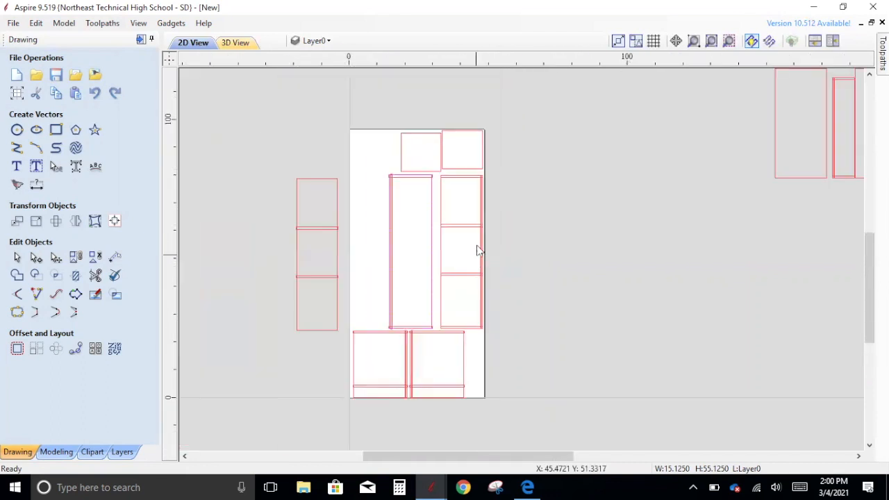
Draw a rectangle 15.125 inches wide and about 13.7 inches high from the top edge of the right-hand three-section panel
scroll(483, 166, up, 3)
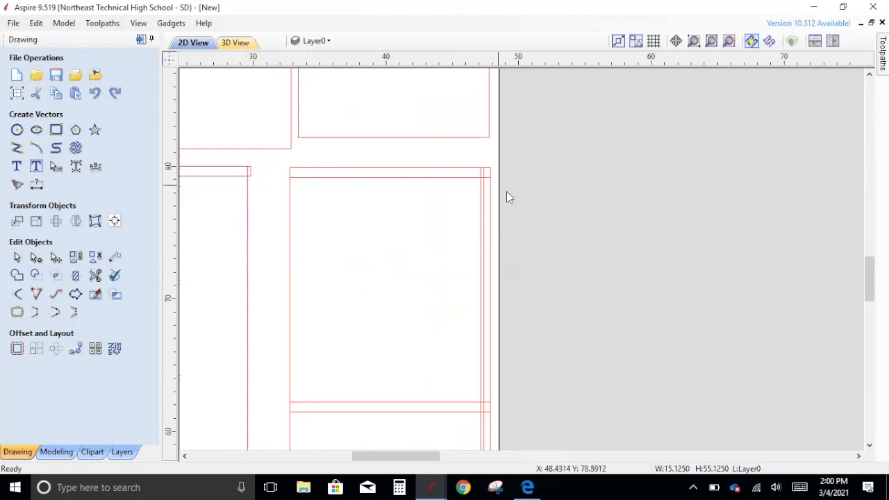
scroll(463, 188, up, 2)
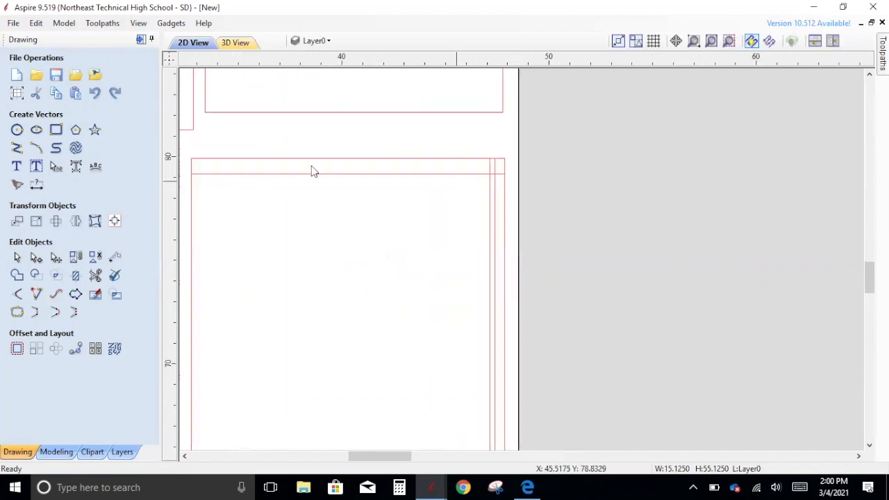
click(55, 130)
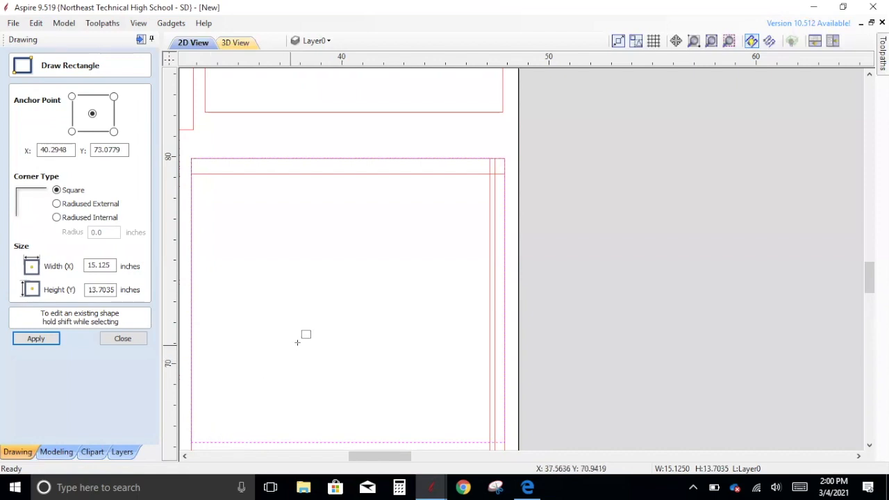
Stretch the three-section panel's new outline down past its second shelf strip to about 39.64 inches high
scroll(298, 337, down, 5)
scroll(333, 396, down, 2)
scroll(327, 416, down, 1)
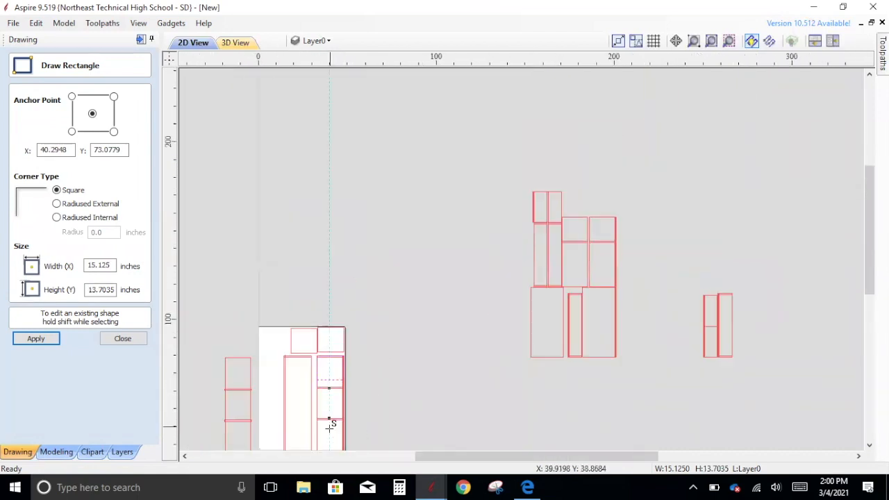
scroll(330, 425, up, 4)
scroll(333, 417, up, 3)
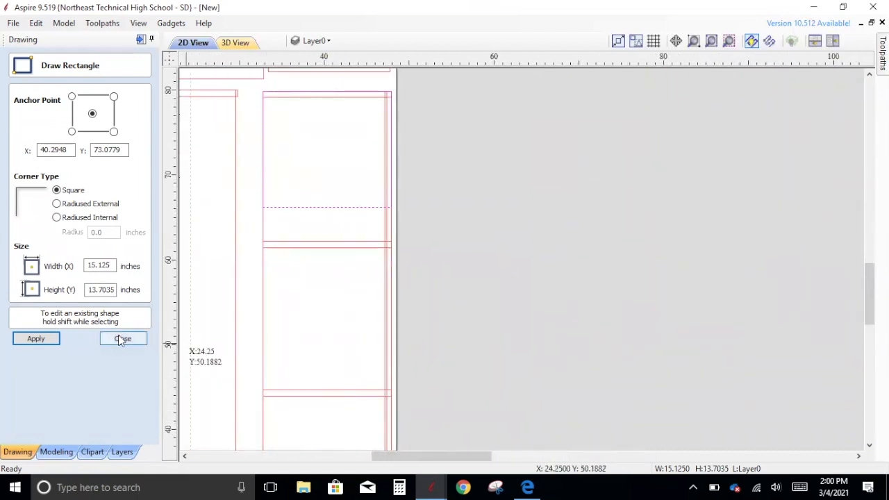
click(122, 338)
click(332, 207)
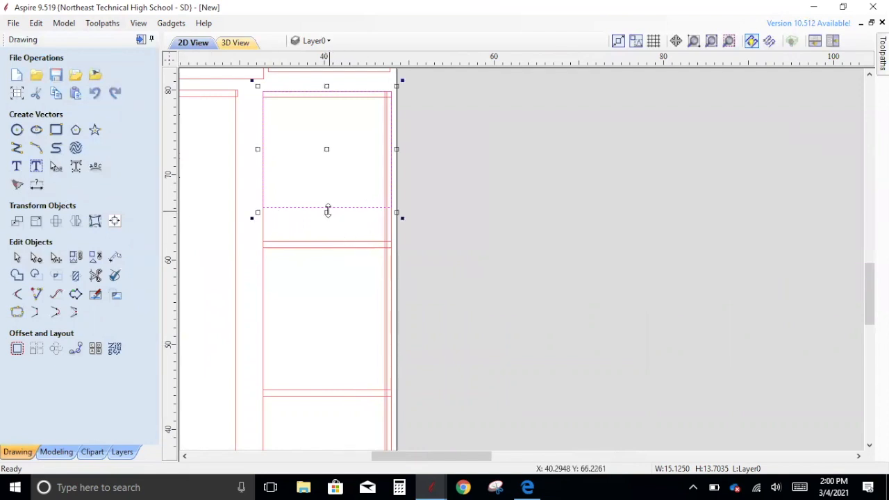
drag(327, 208, 329, 426)
scroll(338, 391, down, 6)
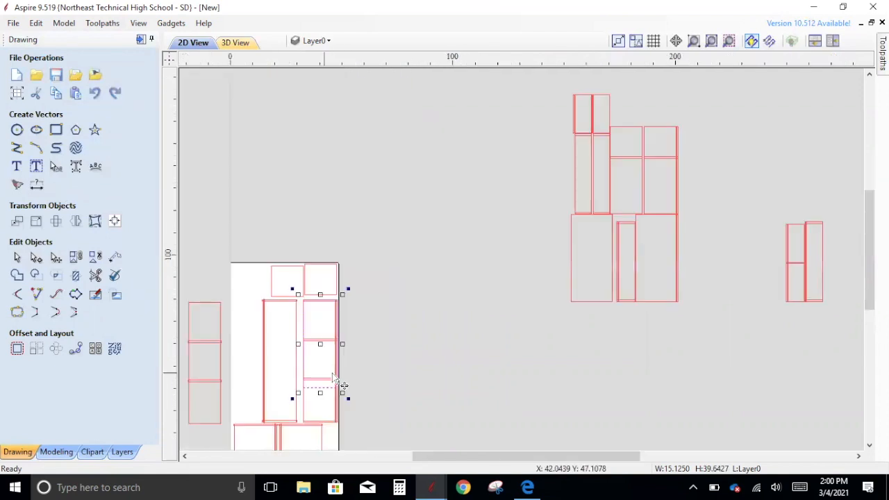
Extend the new outline to the three-section panel's lower edge, making it 55.125 inches high
scroll(338, 419, up, 8)
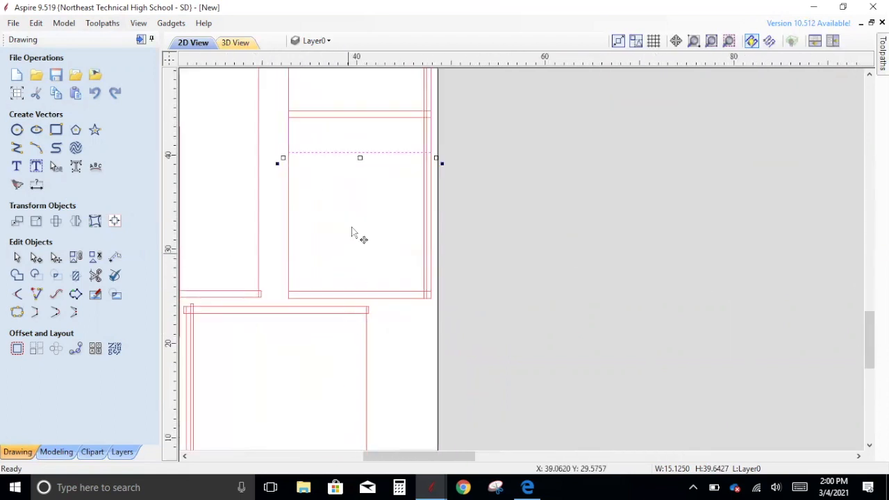
mouse_move(360, 157)
mouse_down()
mouse_move(359, 308)
mouse_move(360, 280)
mouse_up()
scroll(353, 300, up, 3)
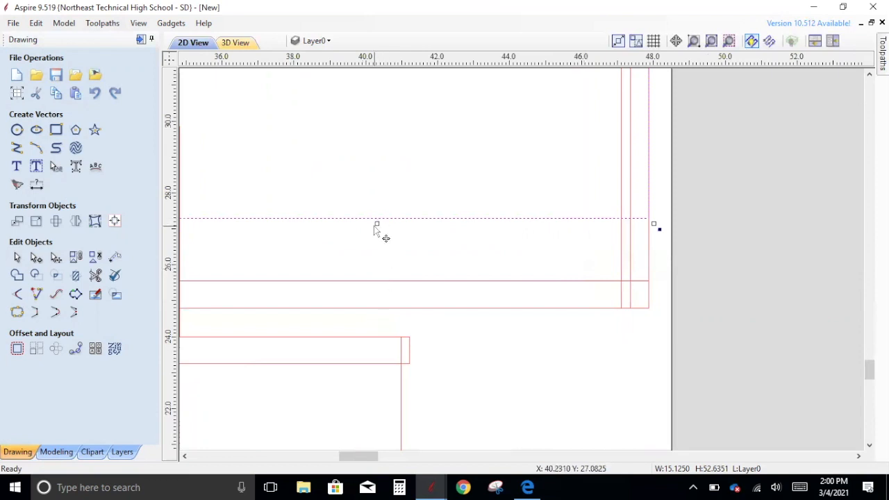
drag(375, 226, 388, 222)
drag(375, 225, 368, 309)
click(505, 361)
scroll(514, 313, down, 5)
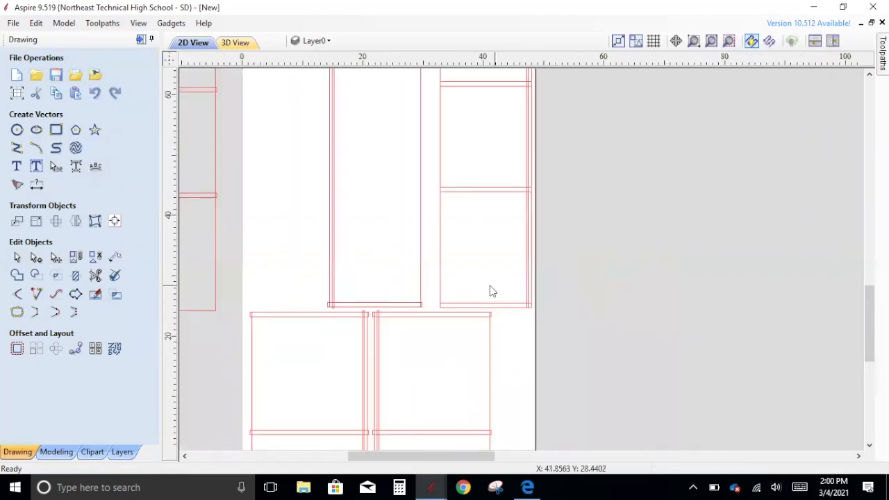
scroll(509, 268, down, 1)
scroll(545, 198, up, 1)
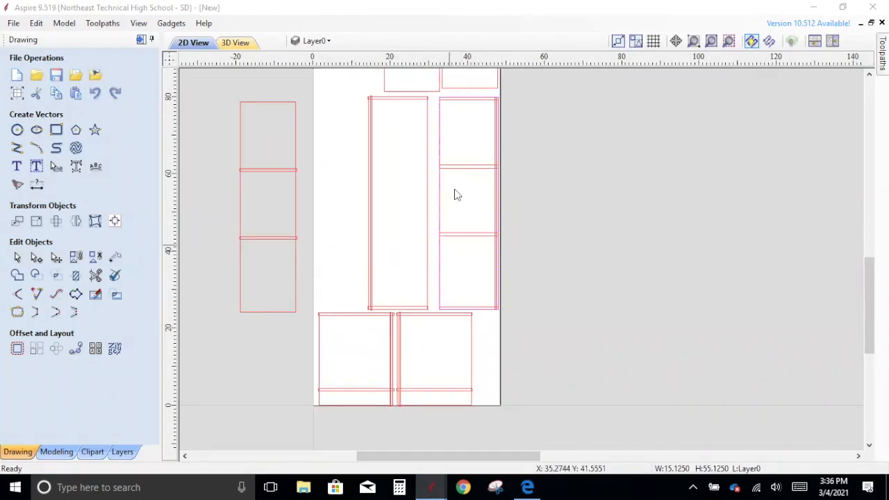
Draw a 0.75-inch-high dado strip across the top edge of the right-hand three-section panel and set its width to 15.625 inches
scroll(501, 275, up, 3)
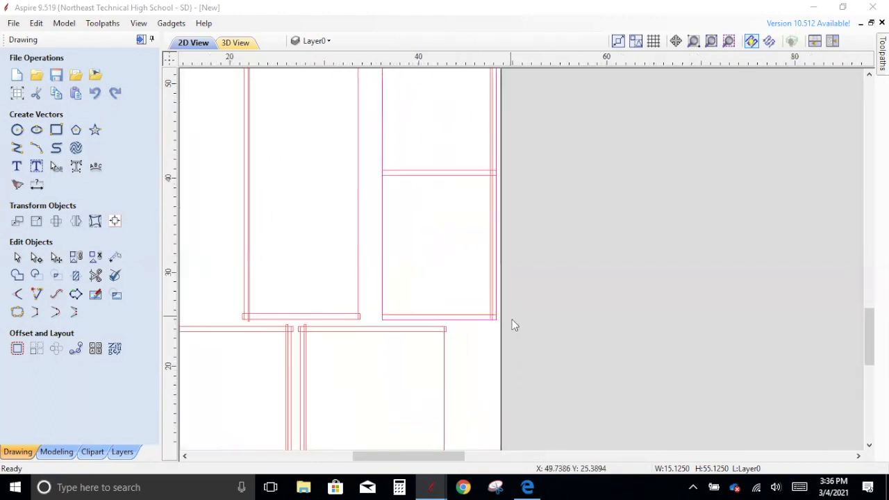
scroll(479, 297, down, 3)
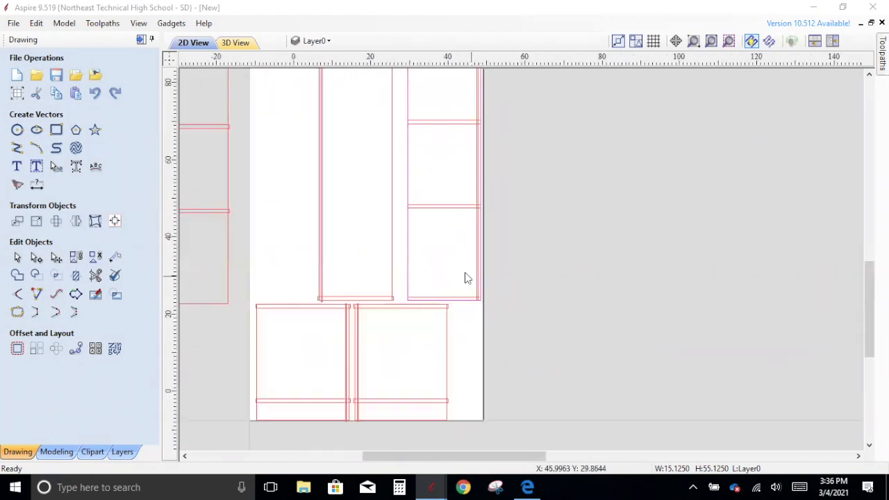
scroll(484, 95, up, 3)
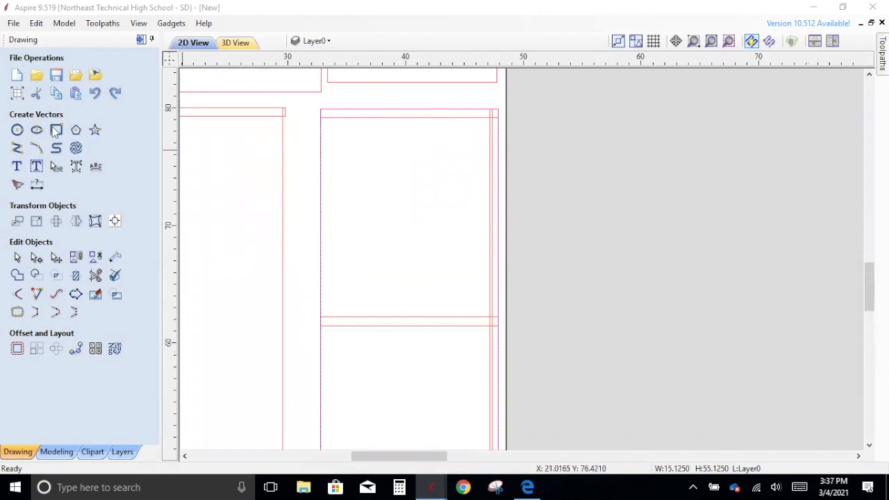
click(56, 130)
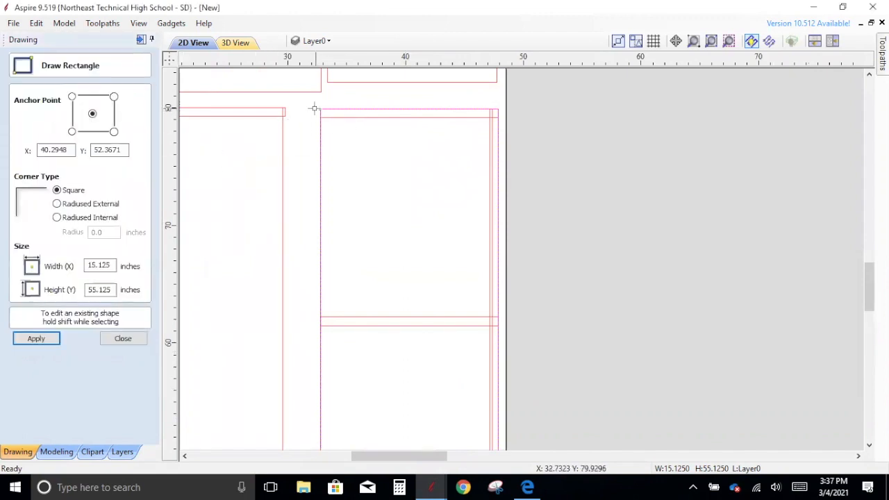
drag(318, 109, 497, 122)
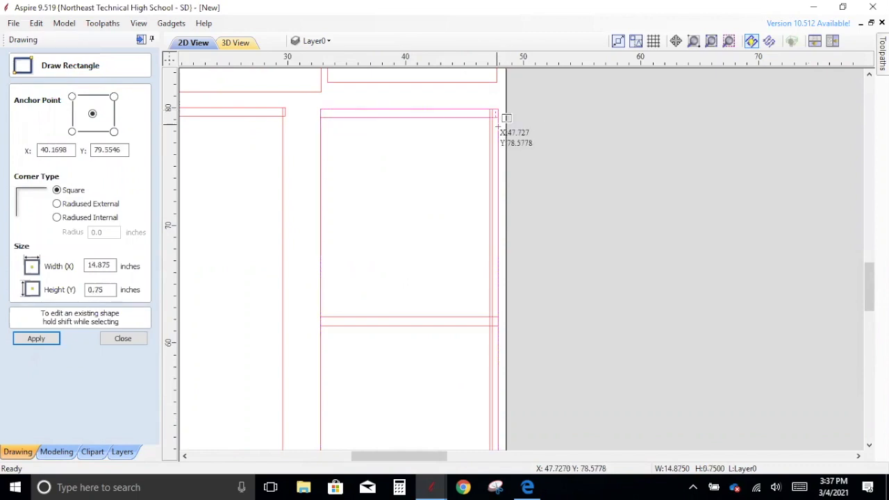
click(431, 102)
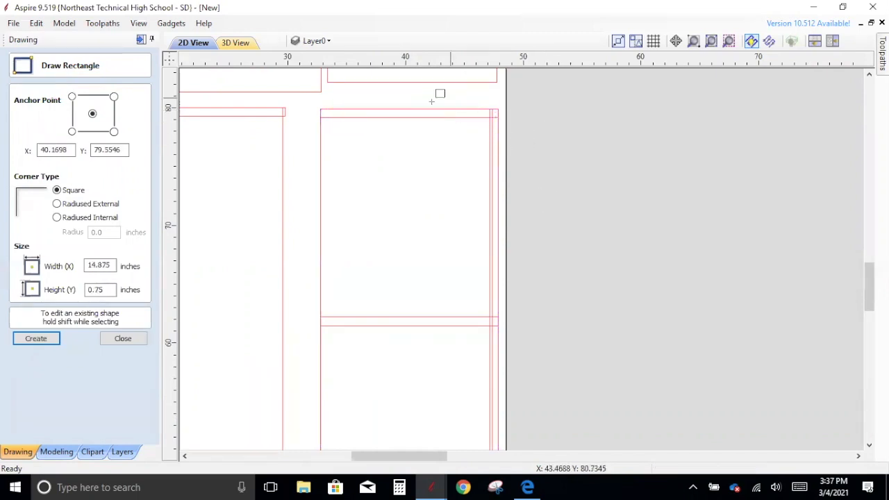
drag(321, 109, 499, 118)
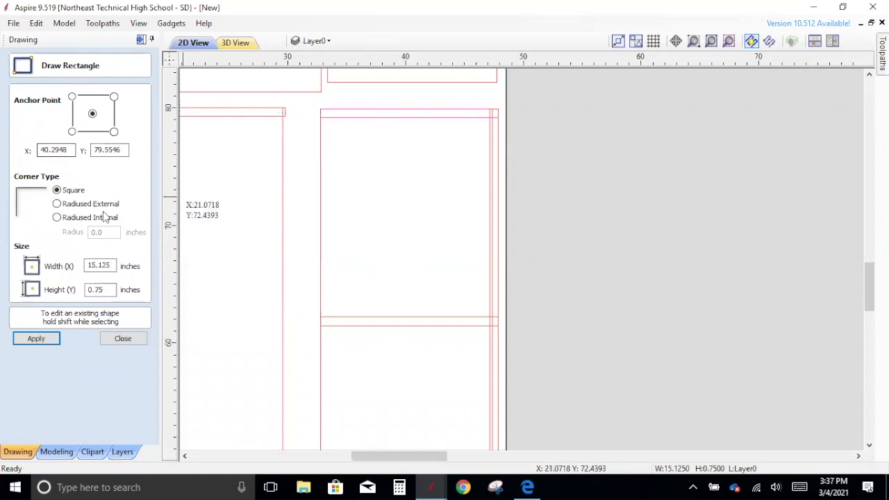
drag(115, 265, 97, 265)
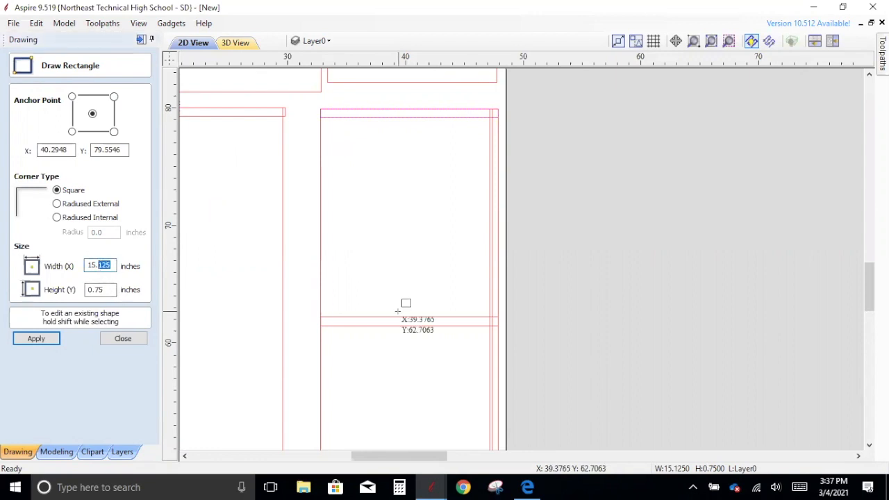
text(625)
key(Return)
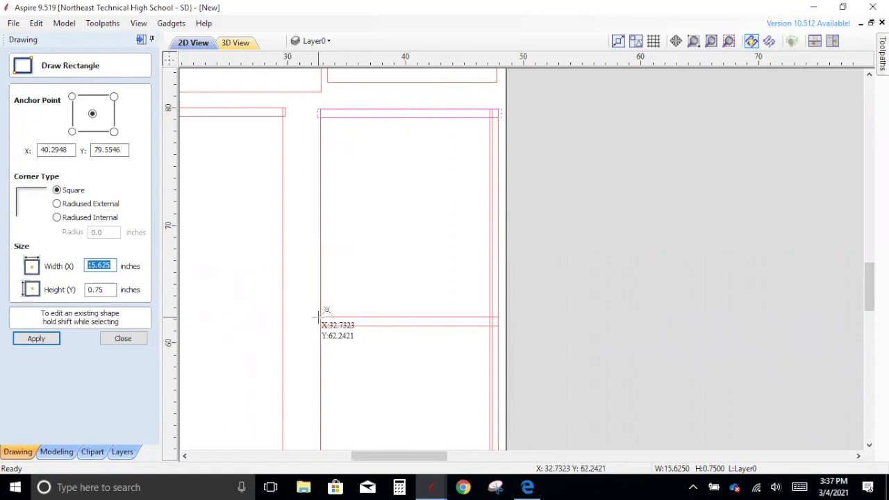
Draw 0.75-inch-high dado strips over the right-hand panel's two shelf lines, each with a width of 15.625 inches
drag(318, 318, 506, 318)
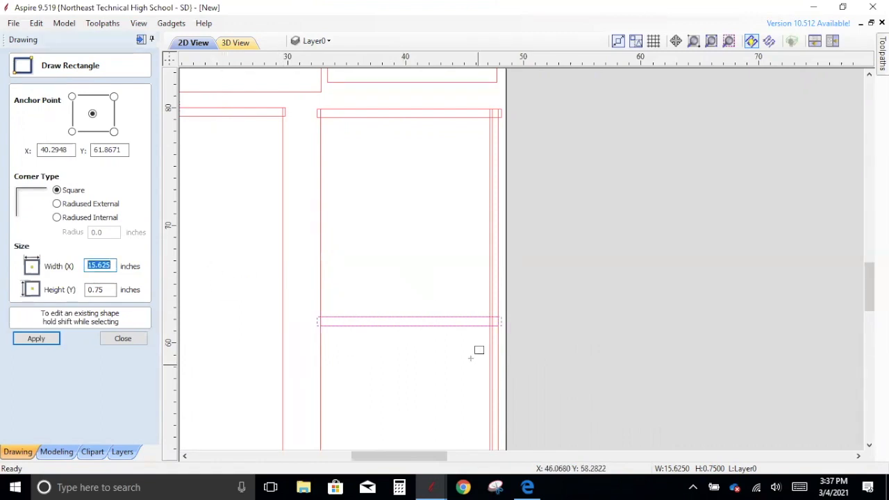
scroll(479, 349, down, 2)
scroll(439, 421, down, 7)
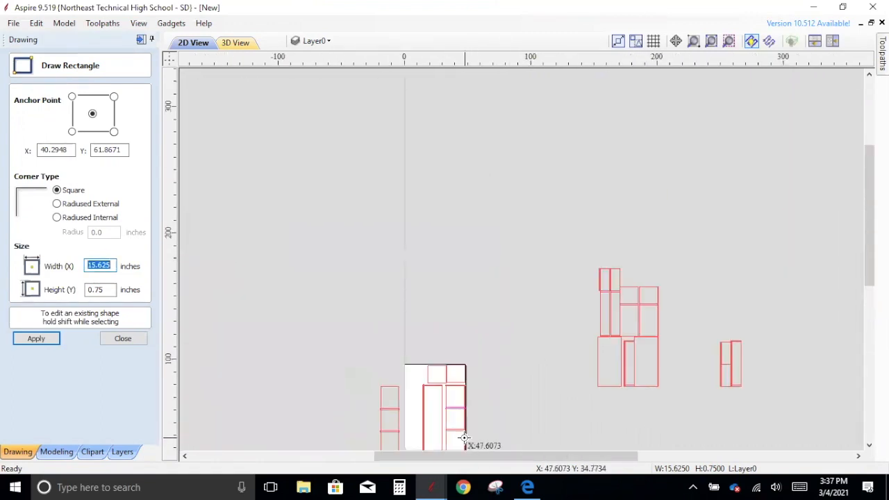
scroll(445, 417, up, 8)
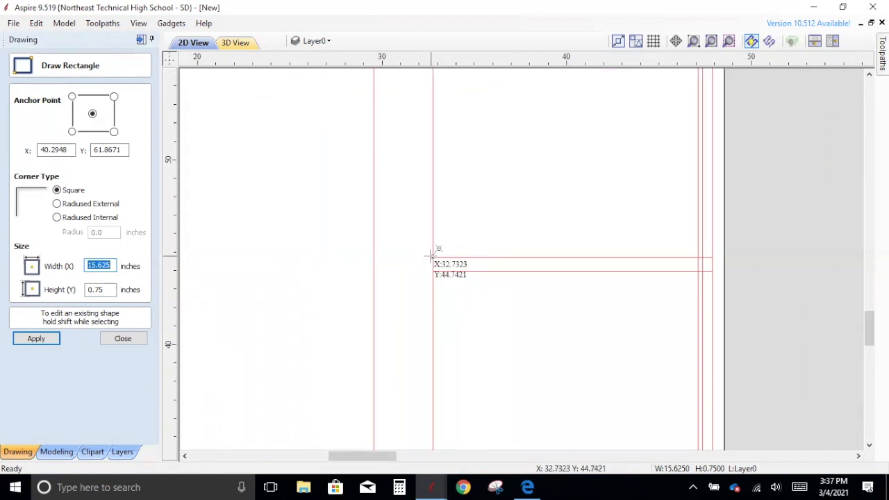
drag(649, 262, 712, 270)
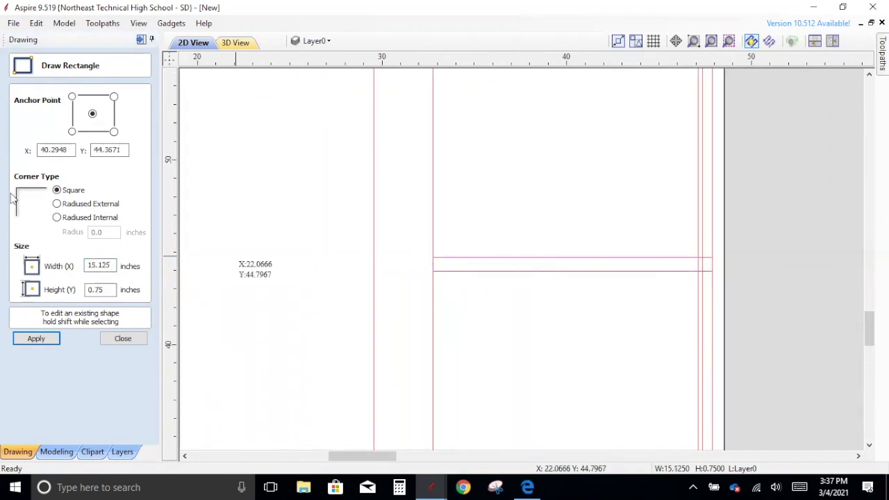
click(114, 261)
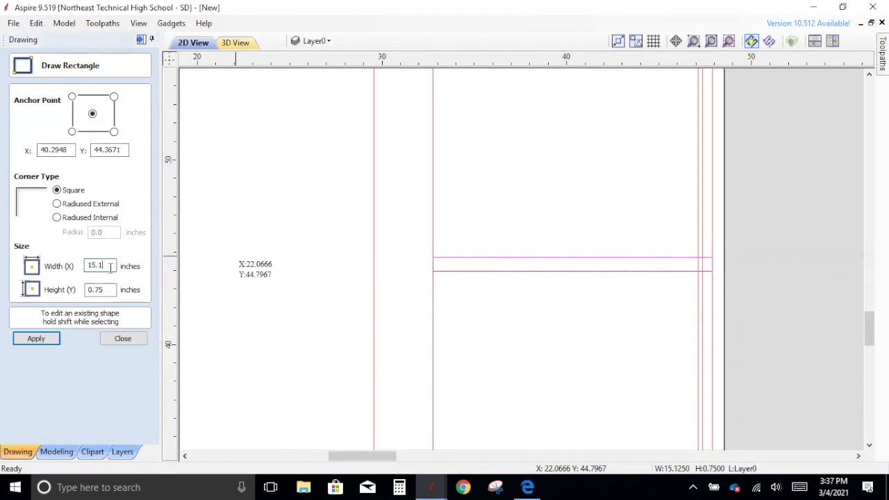
key(Return)
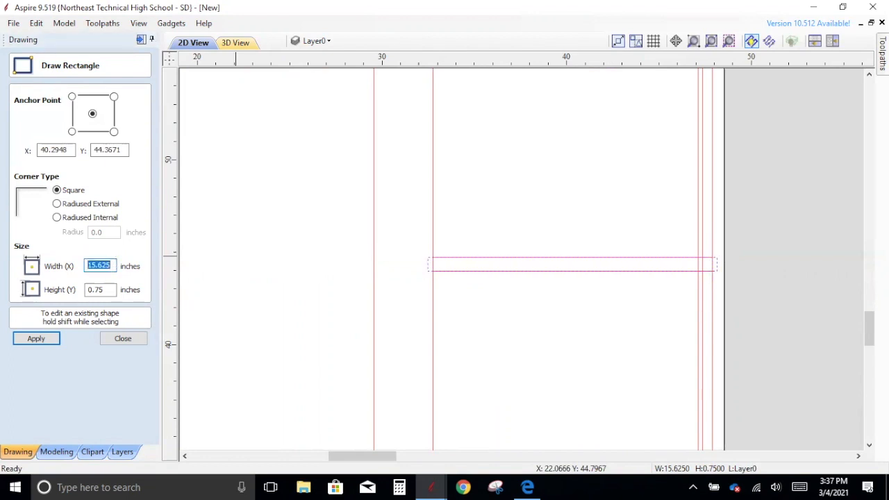
Draw a 0.75-inch-high dado strip along the right-hand panel's lower edge and set its width to 15.625 inches
scroll(577, 347, down, 3)
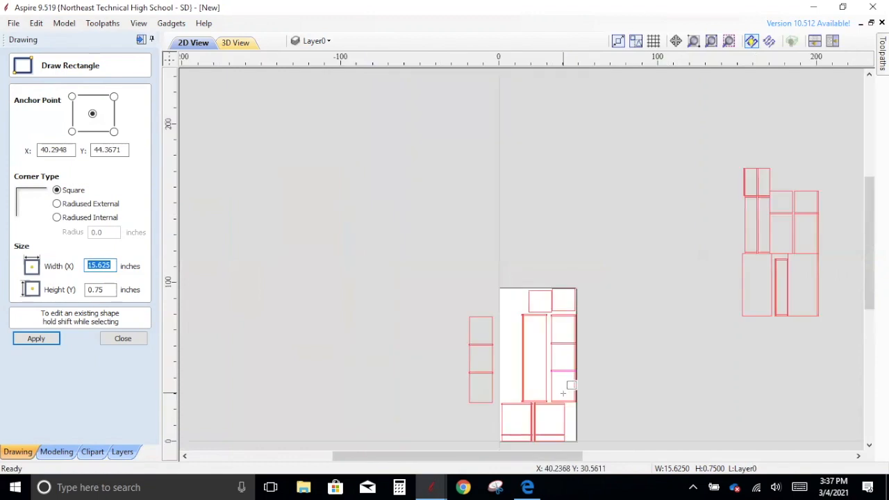
scroll(550, 386, up, 3)
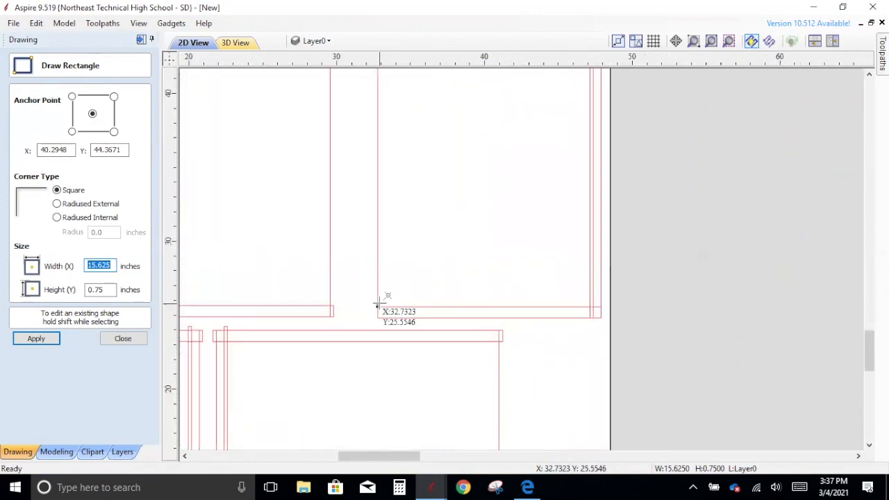
drag(379, 305, 600, 318)
drag(114, 266, 103, 266)
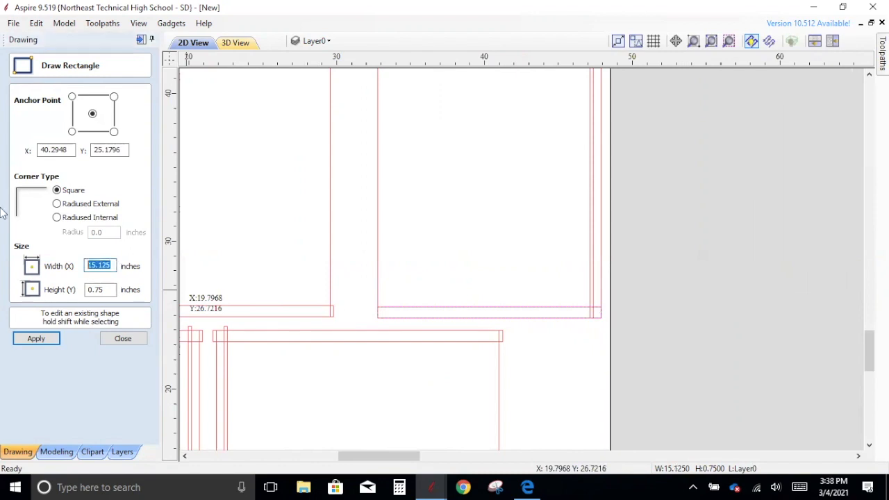
text(625)
key(Return)
scroll(439, 316, up, 5)
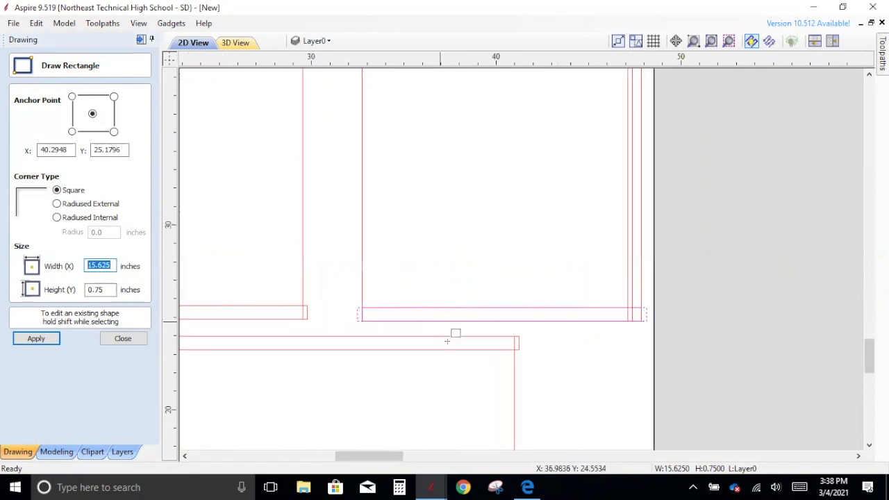
Draw a vertical strip 0.25 inches wide and about 12 inches high down from the top edge, over the right-hand panel's back groove
scroll(448, 322, down, 9)
scroll(510, 173, down, 2)
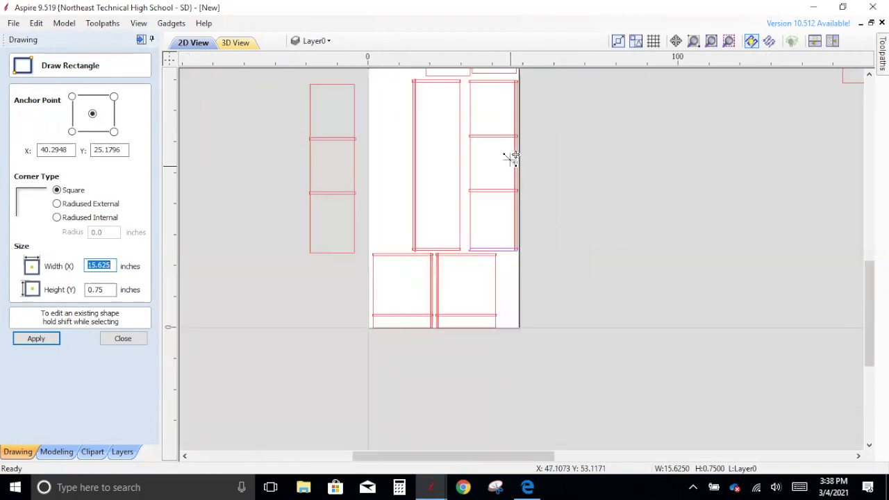
scroll(513, 104, up, 5)
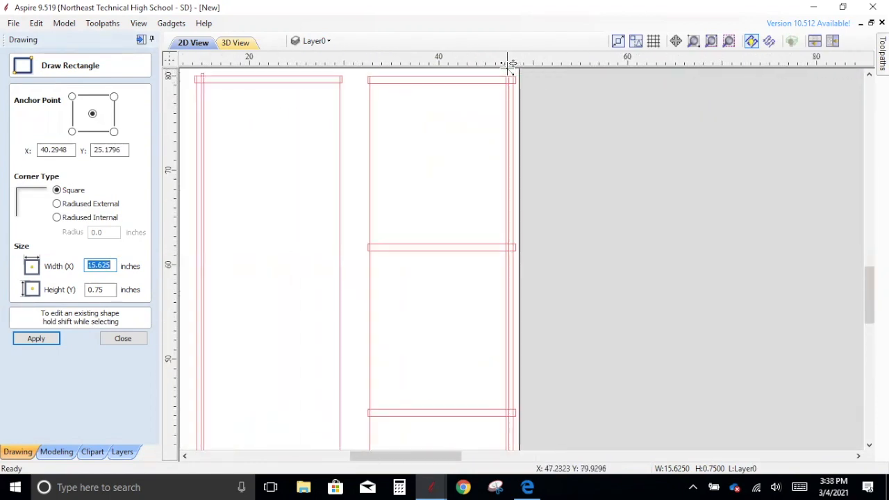
scroll(517, 94, up, 3)
scroll(513, 82, down, 4)
scroll(520, 101, up, 4)
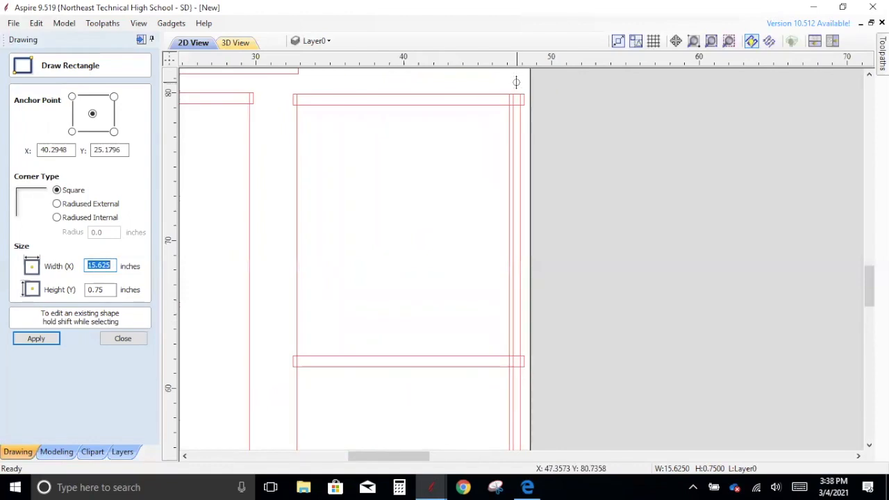
drag(500, 101, 509, 448)
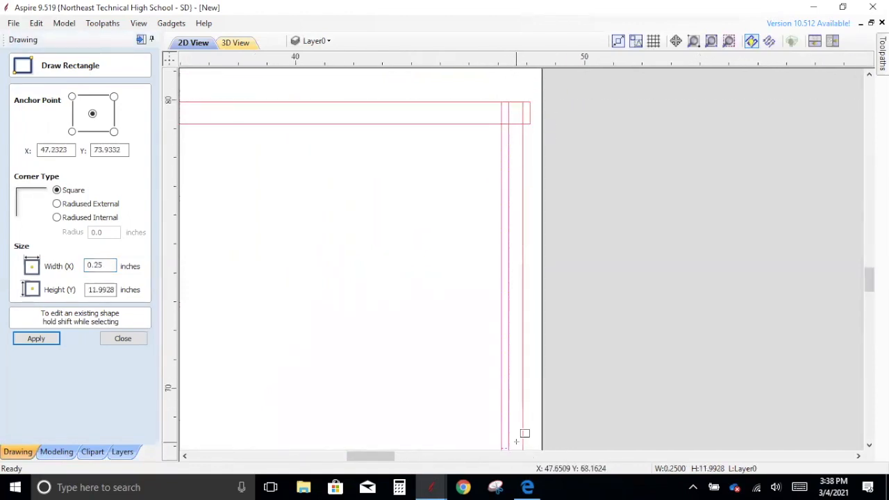
click(136, 338)
Stretch the new vertical groove strip down past the panel's second shelf strip to about 35.94 inches high
scroll(496, 387, down, 3)
scroll(431, 444, down, 2)
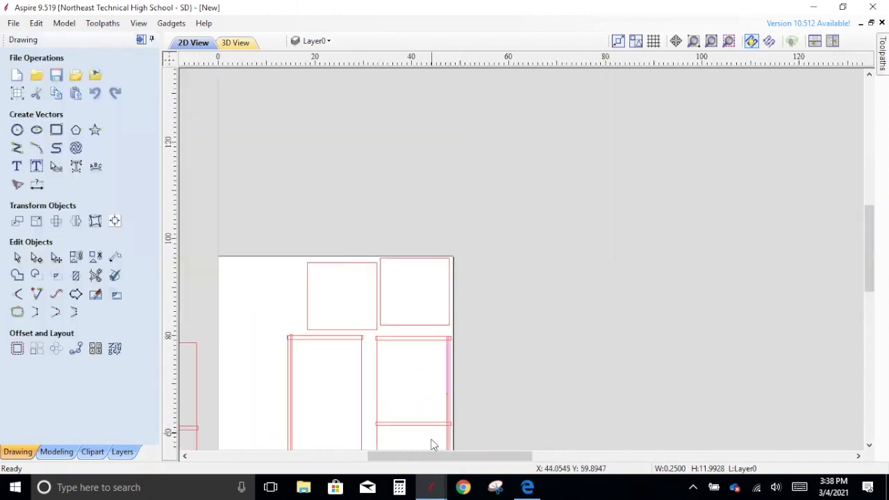
scroll(431, 440, down, 8)
scroll(457, 278, up, 4)
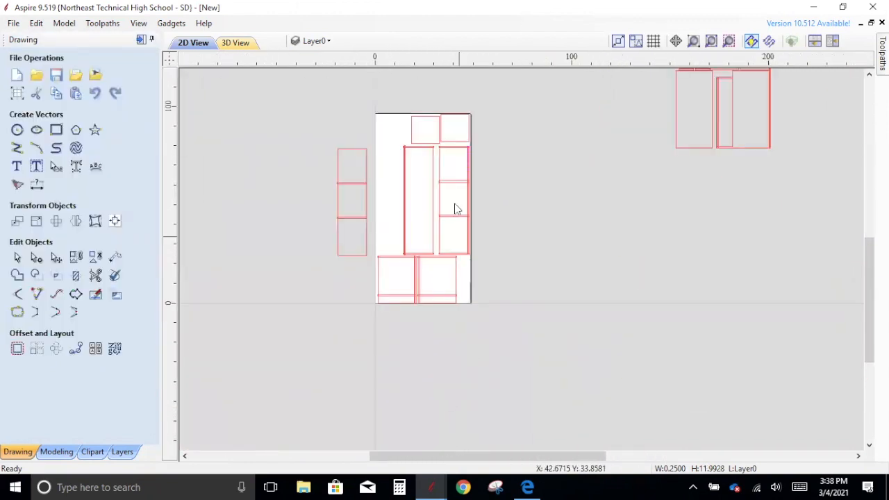
scroll(456, 209, up, 6)
click(481, 89)
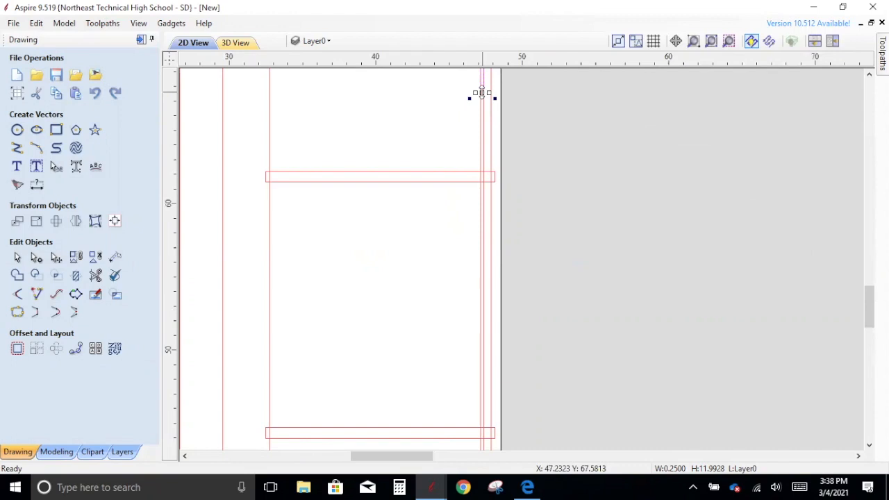
click(479, 302)
drag(478, 409, 480, 452)
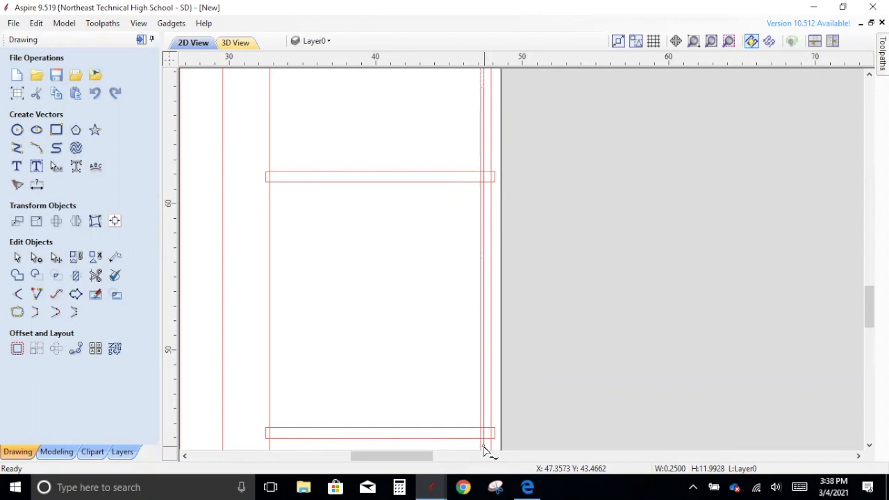
Extend the vertical groove strip to the right-hand panel's lower edge, making it 55.125 inches high
scroll(482, 394, down, 5)
scroll(480, 406, up, 2)
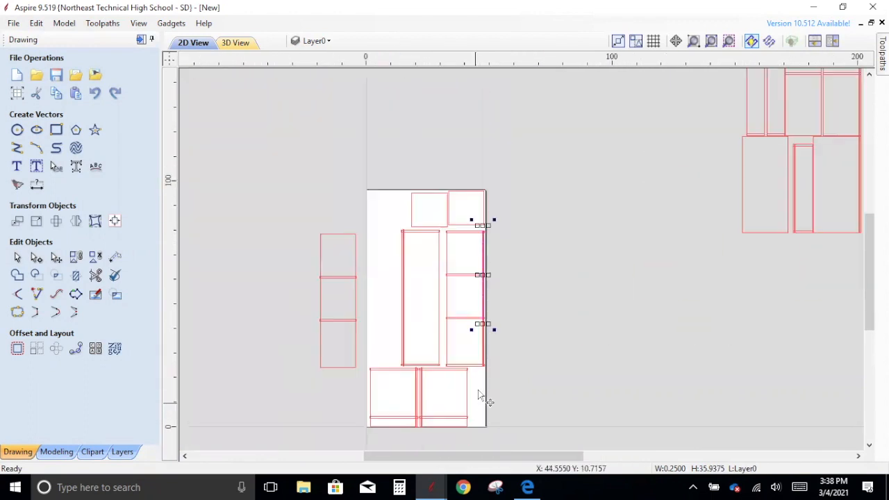
scroll(479, 409, up, 4)
scroll(497, 371, down, 4)
scroll(523, 421, up, 3)
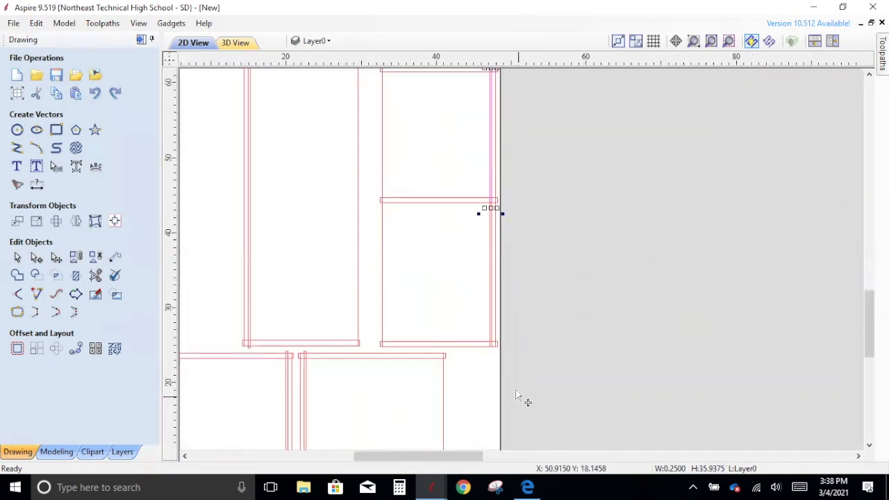
scroll(489, 334, up, 3)
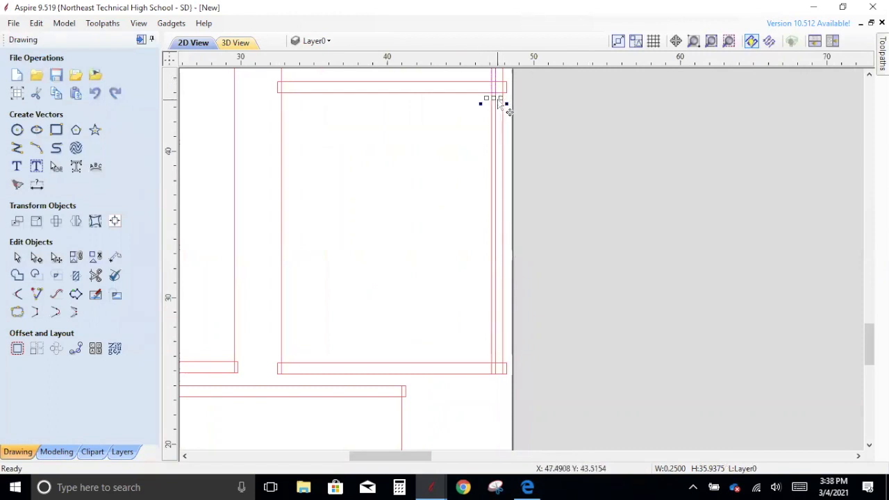
drag(494, 94, 494, 369)
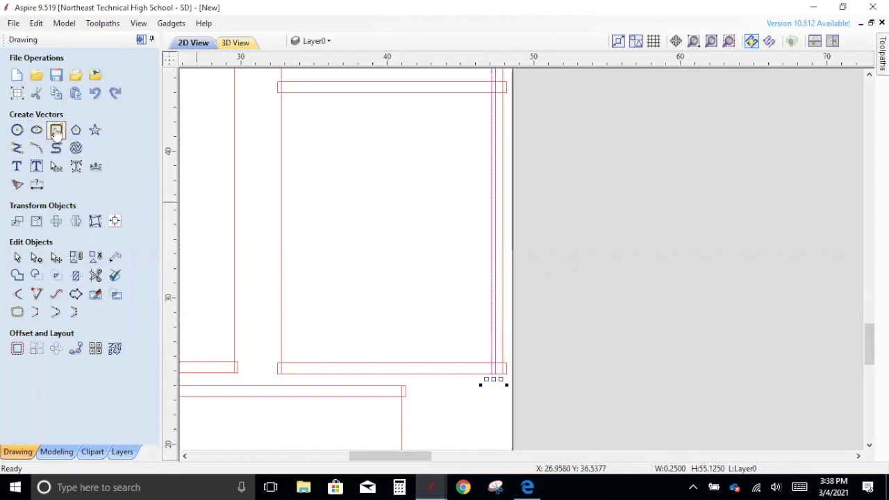
Set the vertical groove strip's height to 55.625 inches so it overhangs both ends of the panel
click(57, 132)
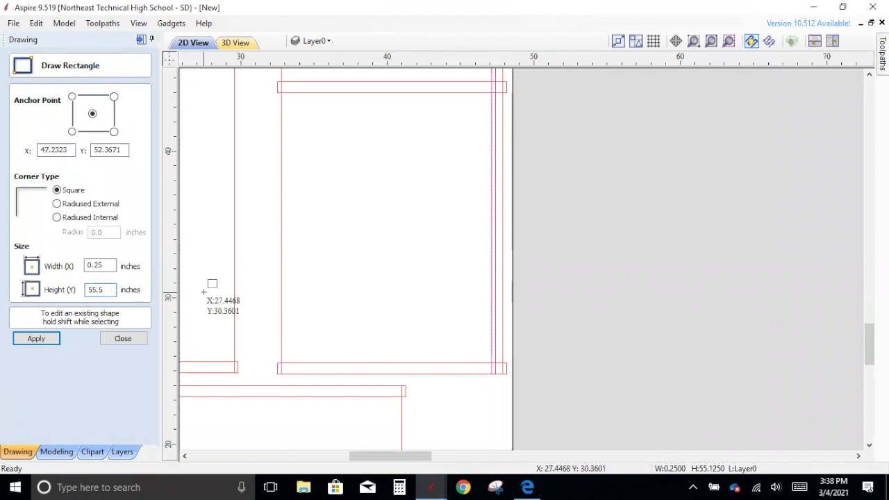
key(Return)
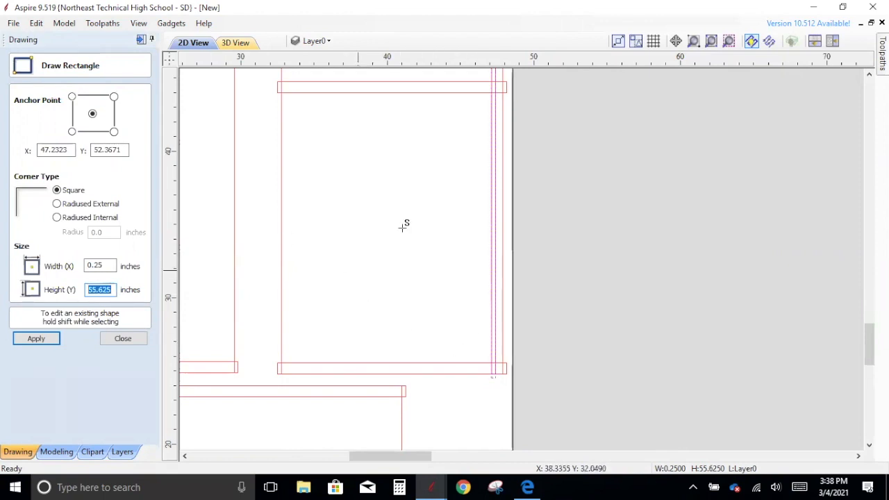
scroll(407, 224, down, 10)
scroll(415, 117, up, 5)
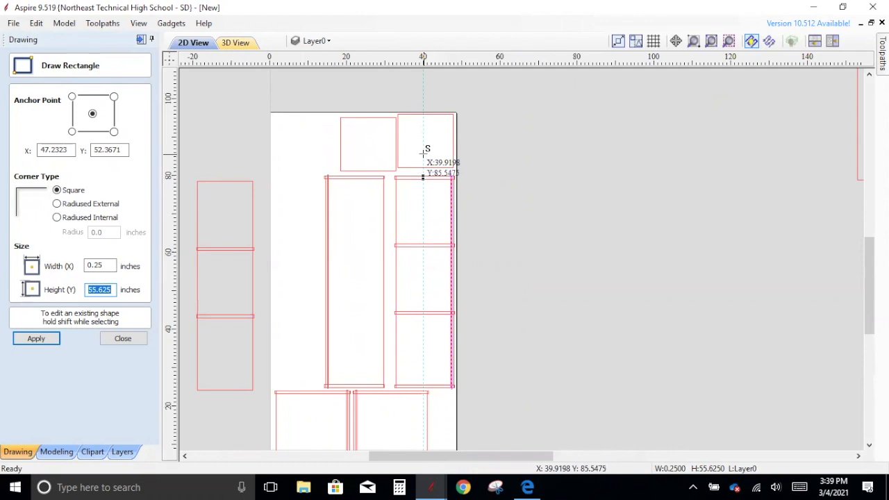
scroll(402, 236, down, 3)
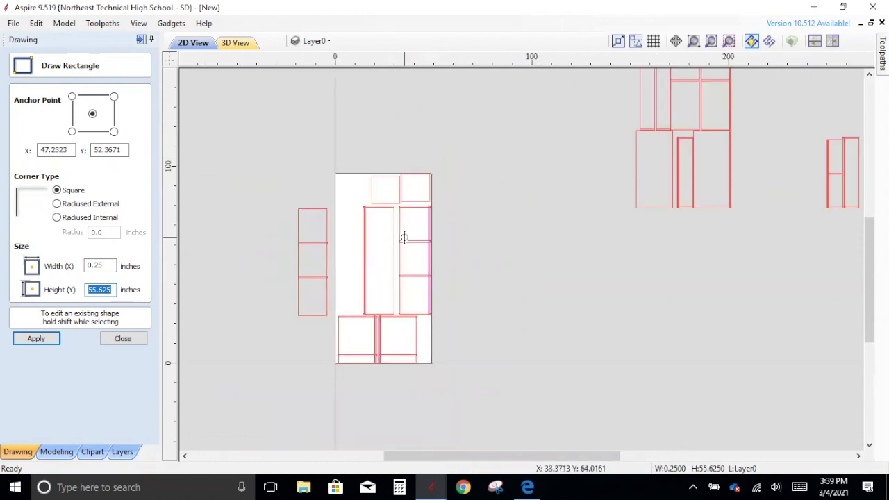